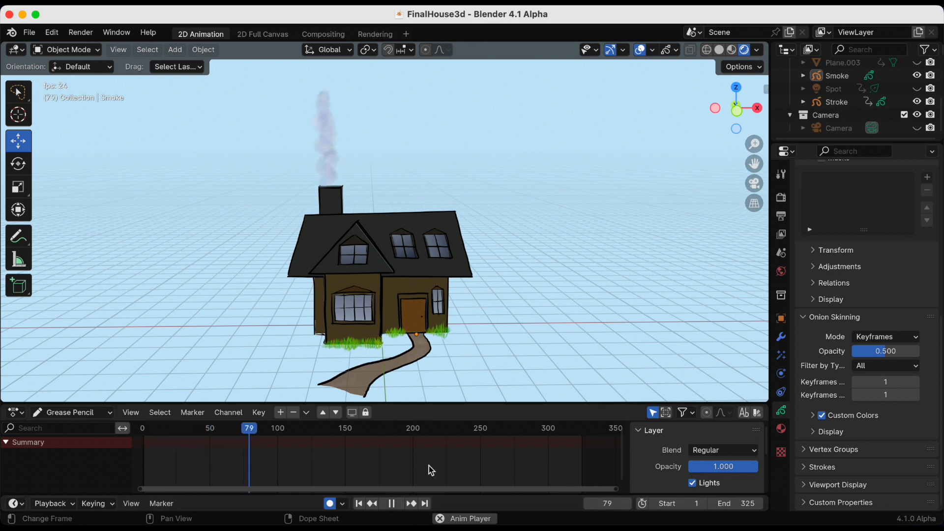
- Stop the animation playback and return to frame 1
click(397, 504)
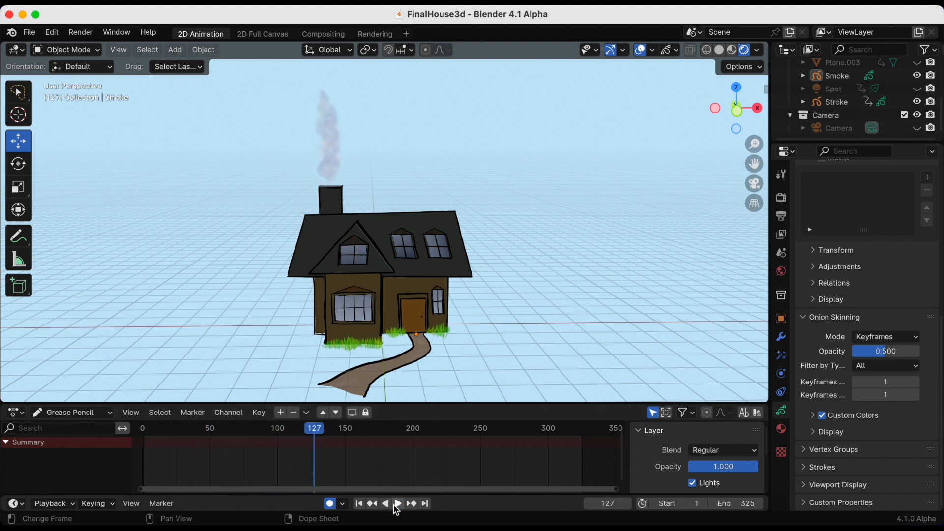
click(359, 503)
scroll(469, 330, down, 2)
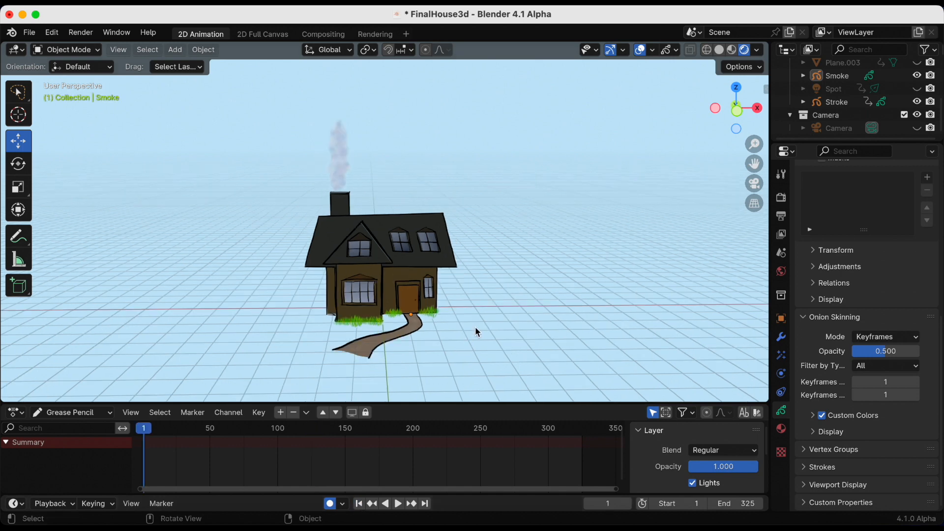
- Add an image empty to the scene for use as a reference
middle_drag(509, 303, 495, 253)
scroll(500, 302, down, 4)
scroll(495, 249, up, 6)
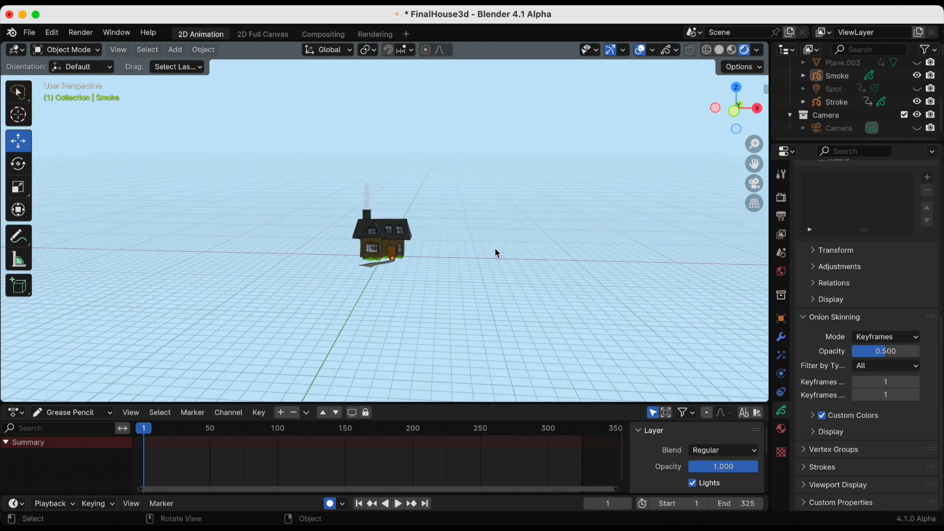
middle_drag(500, 255, 522, 254)
key(shift+a)
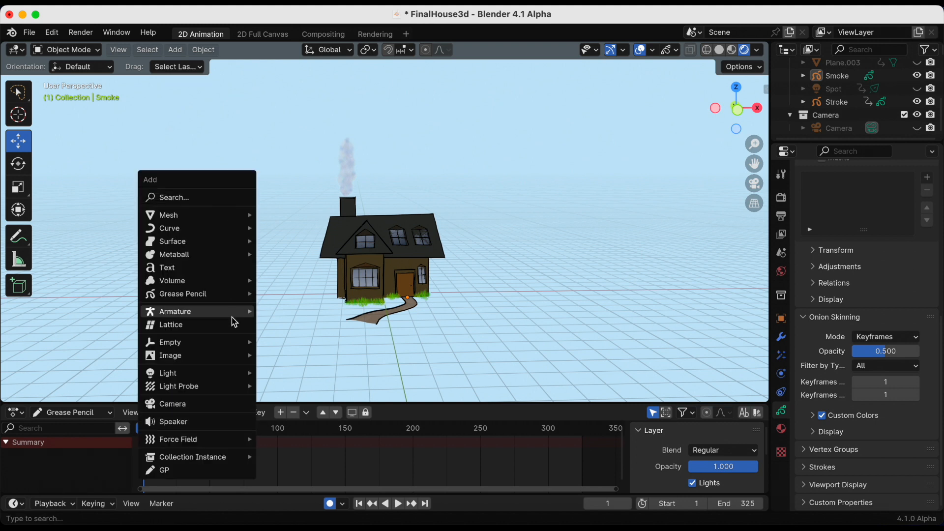
mouse_move(229, 345)
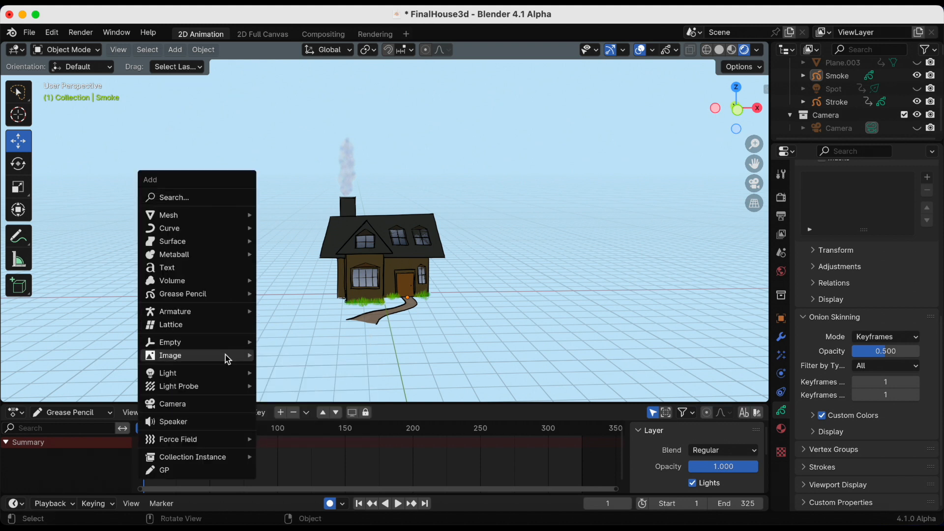
click(302, 444)
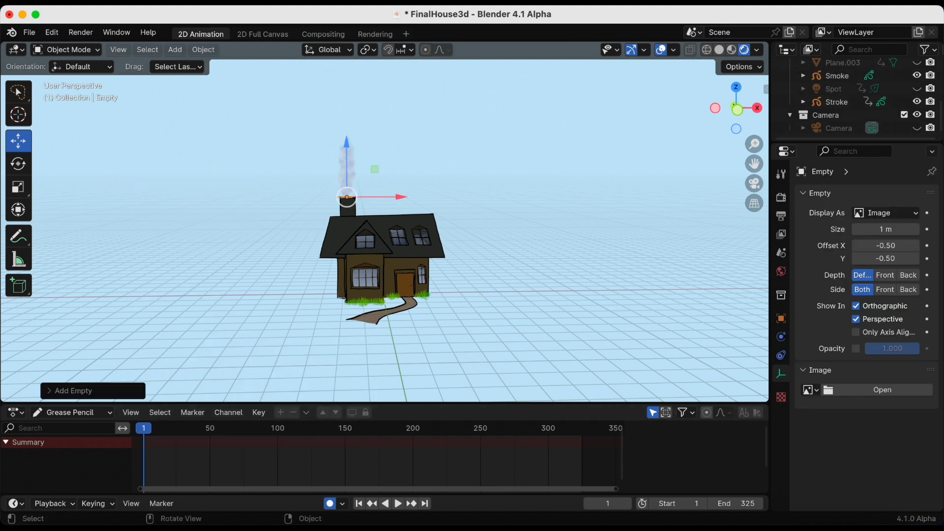
- Rotate the image empty 90° about the X axis and move it along X to the chimney side, clear of the house
text(rx)
text(90)
key(Return)
drag(400, 197, 204, 201)
- Load "Screenshot 2024-01-30 at 10.39.12 AM.png" from the Desktop into the image empty
click(882, 390)
click(426, 285)
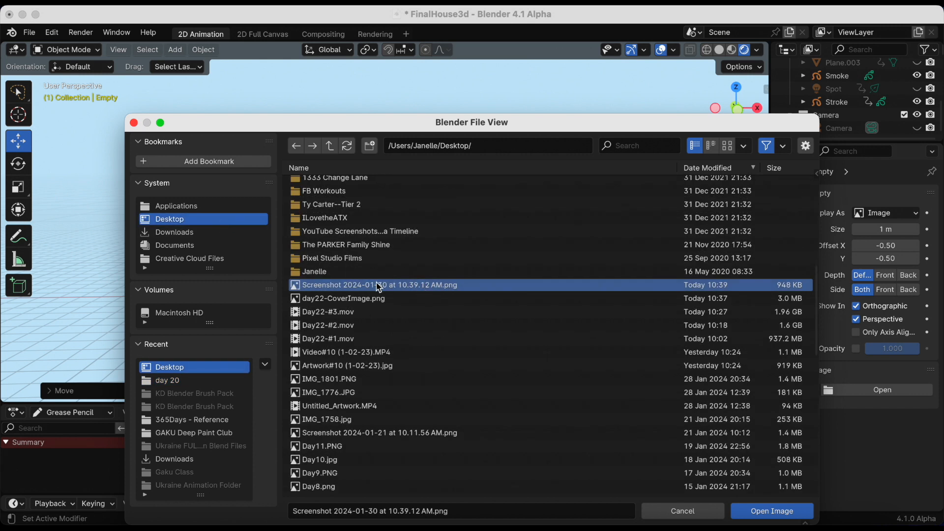
double_click(376, 285)
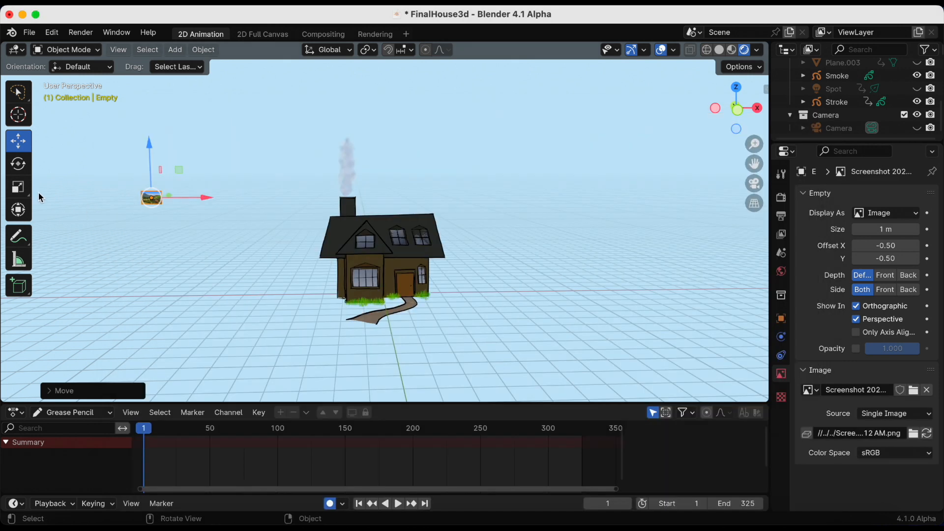
- Scale up the landscape reference image until it is wider than the house
click(19, 187)
drag(111, 185, 561, 135)
mouse_move(755, 164)
mouse_down()
mouse_move(816, 160)
mouse_move(765, 158)
mouse_up()
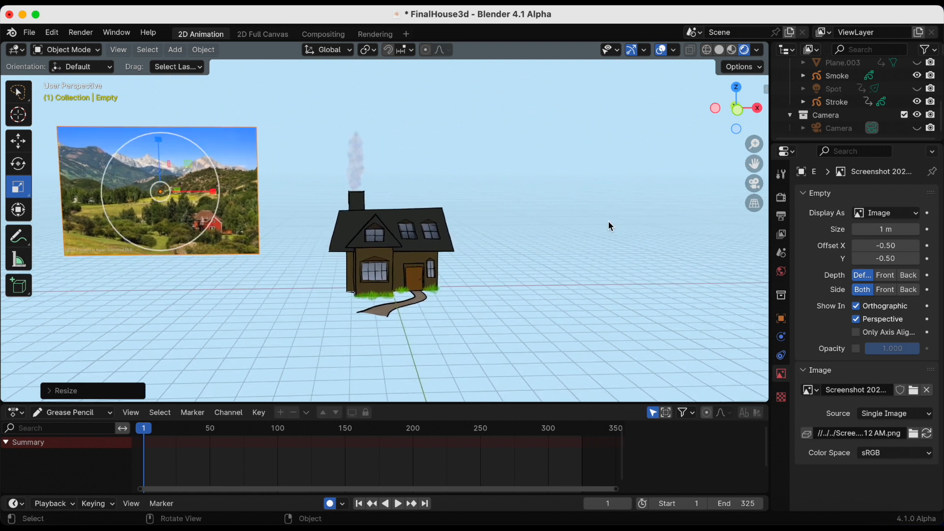
- Sample the sky blue from the reference image as the world background colour and lighten it
click(781, 271)
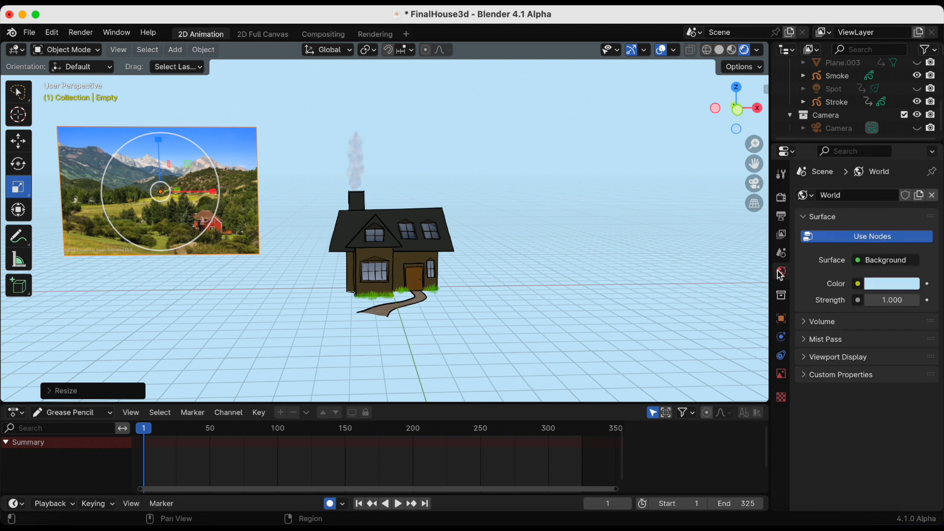
click(876, 290)
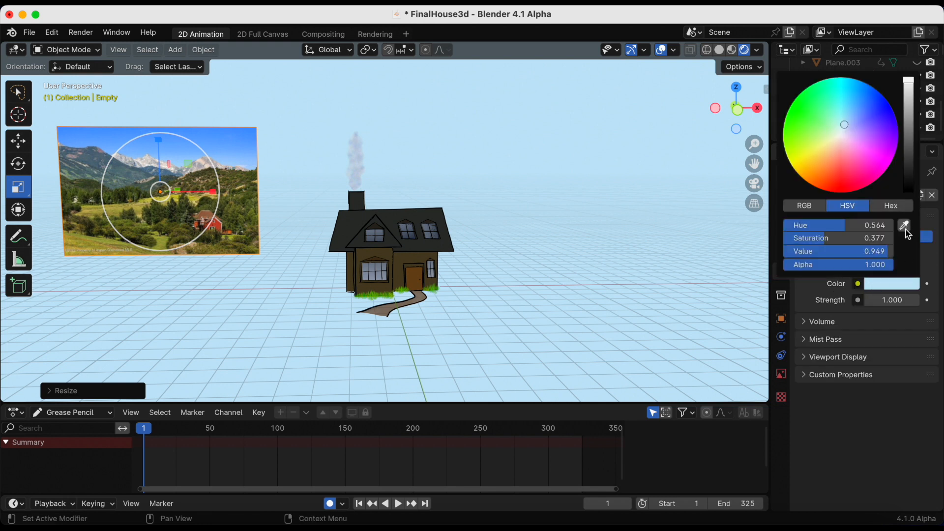
click(907, 229)
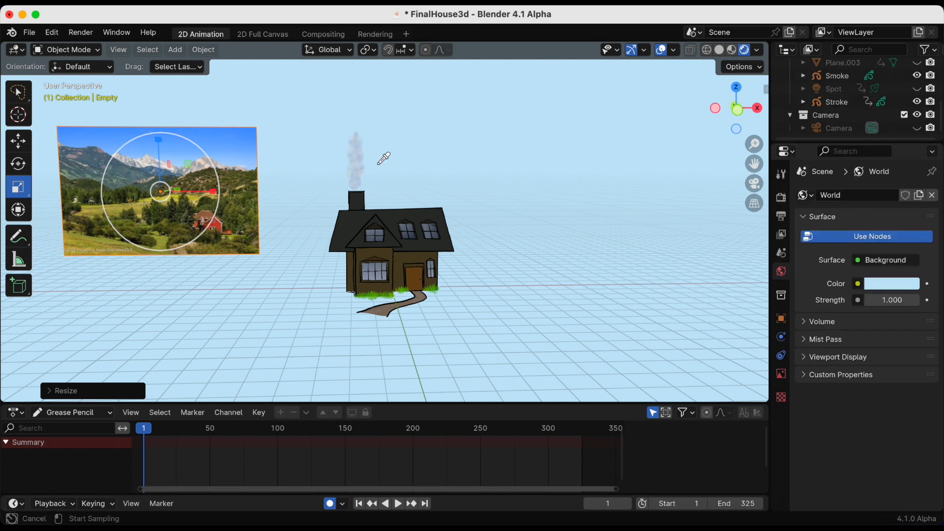
click(251, 164)
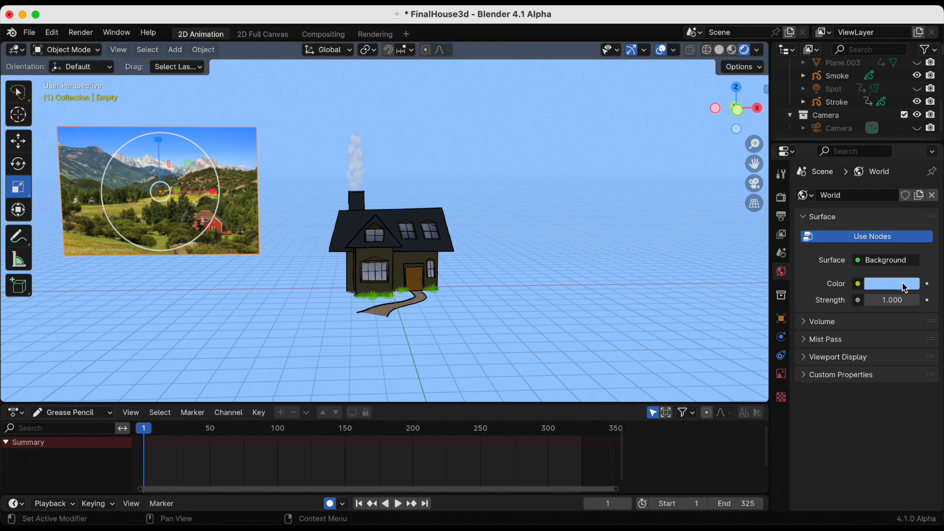
click(885, 287)
mouse_move(568, 240)
middle_down()
mouse_move(572, 229)
mouse_move(426, 250)
mouse_move(578, 235)
middle_up()
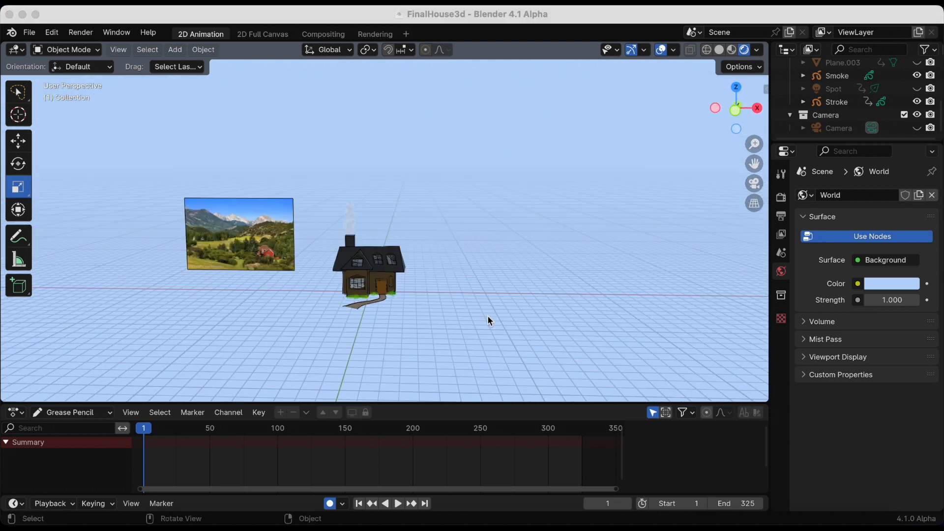
- Switch to the camera view and lock the camera to the view
mouse_move(488, 315)
middle_down()
mouse_move(500, 318)
mouse_move(491, 320)
middle_up()
click(753, 185)
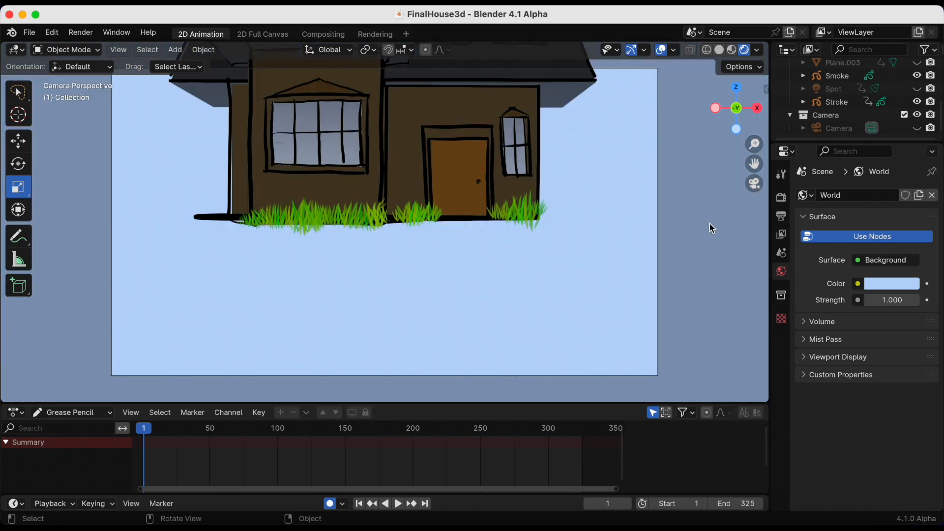
key(n)
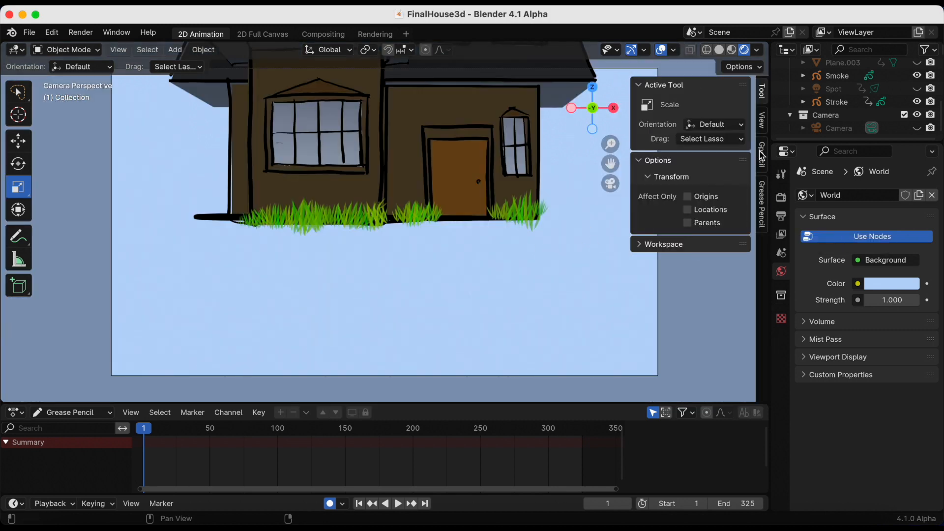
click(762, 120)
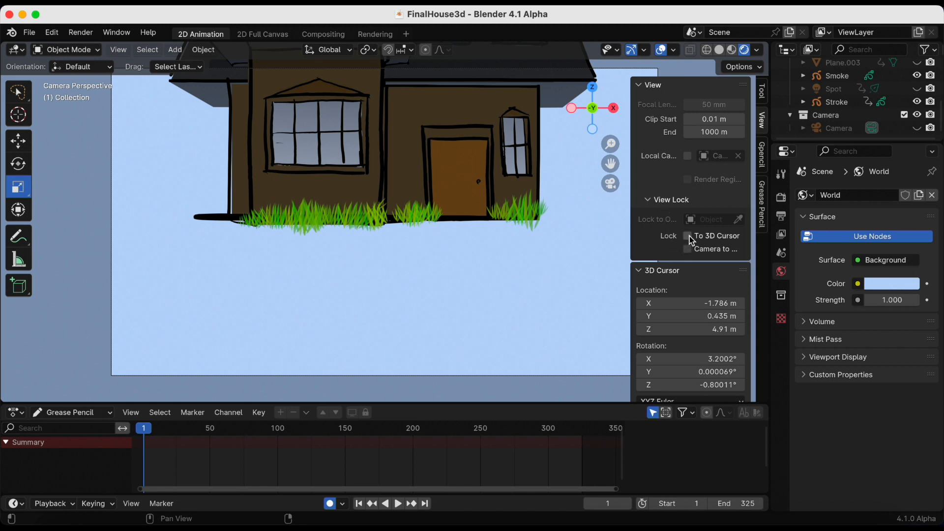
click(688, 249)
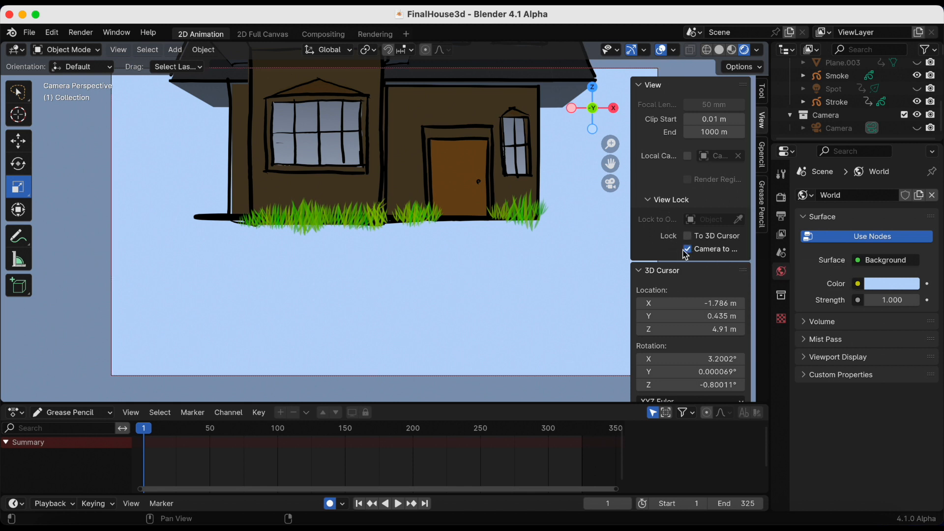
- Reframe the camera slightly above and farther back so the whole house, smoke and path fit in frame with space around them
scroll(527, 192, down, 3)
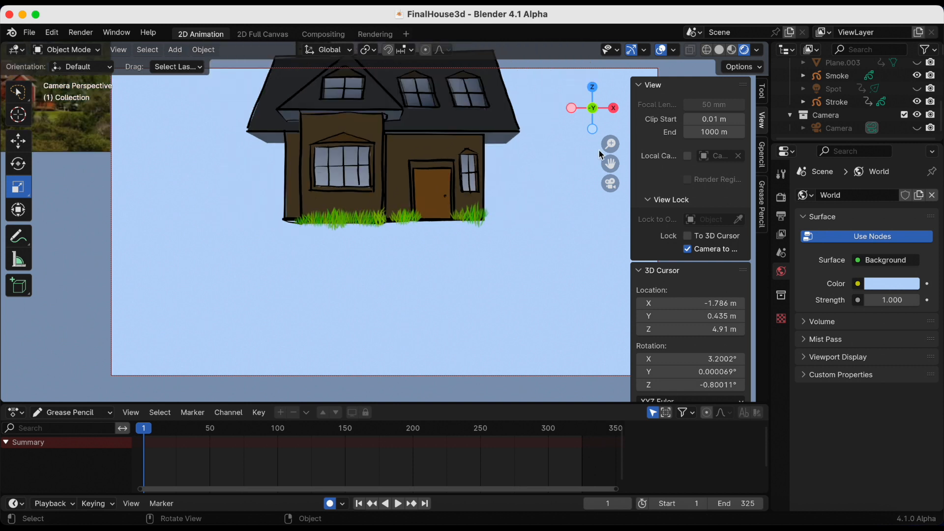
drag(594, 121, 593, 150)
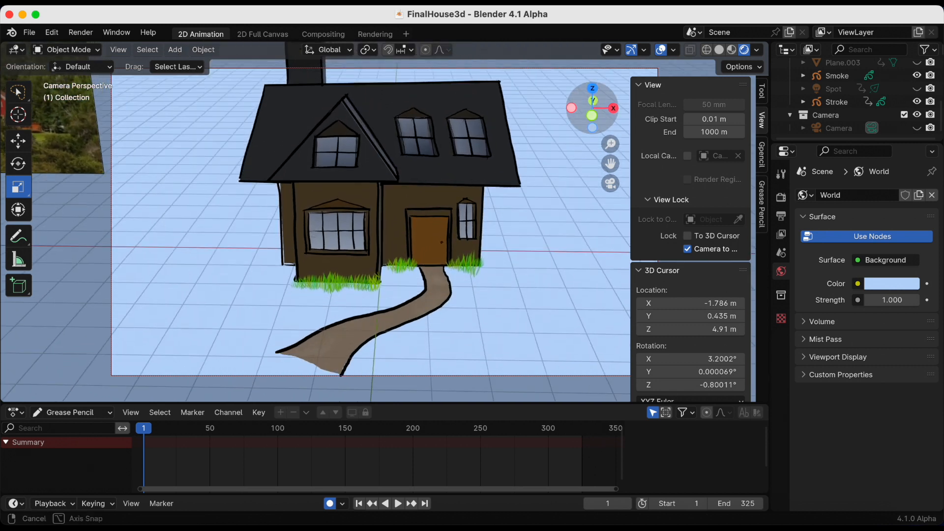
scroll(516, 145, down, 6)
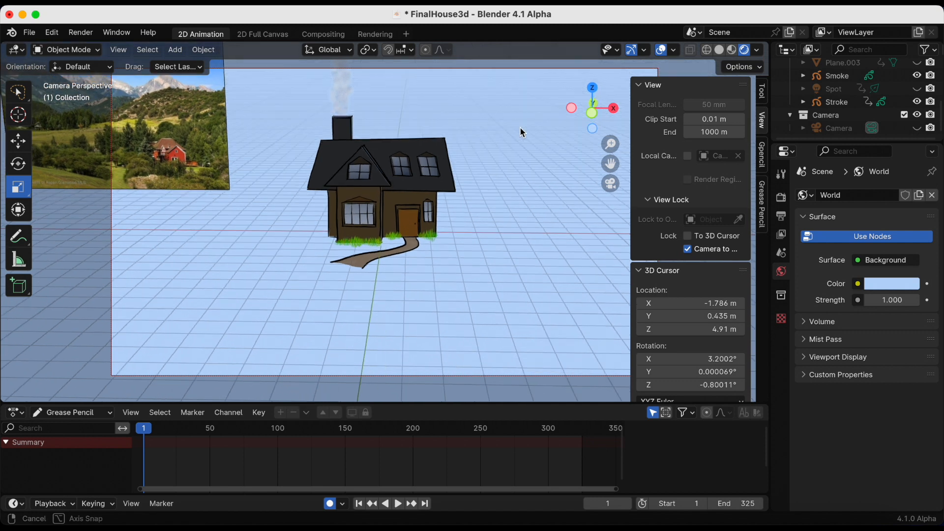
drag(610, 164, 610, 186)
drag(610, 186, 610, 221)
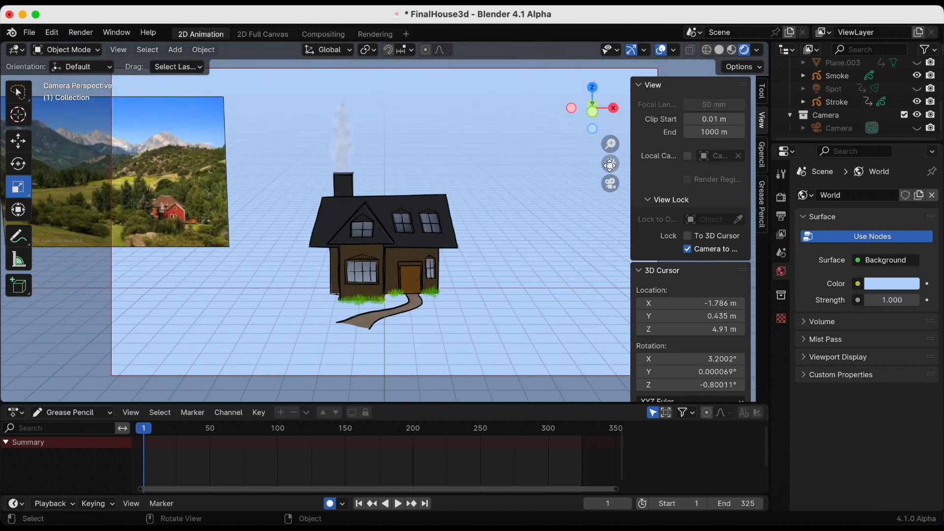
drag(609, 165, 612, 172)
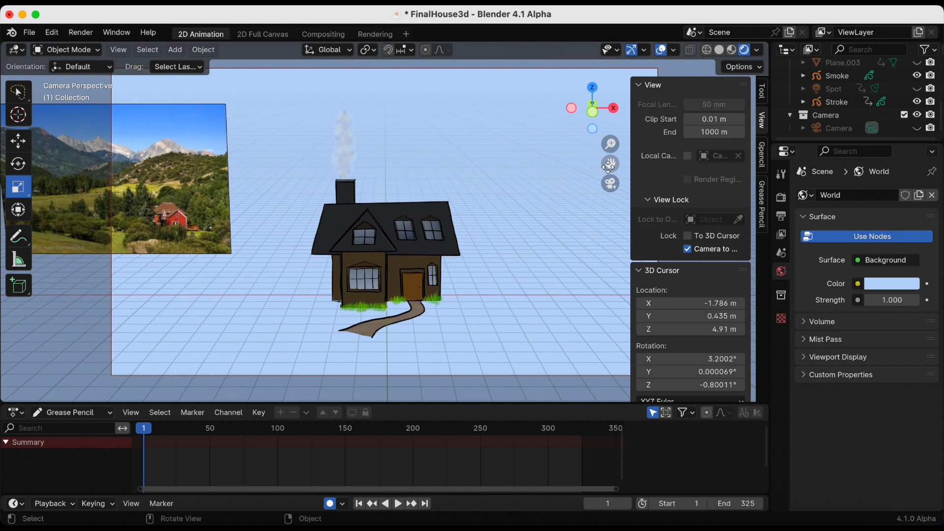
- Unlock the camera from the view, hide the sidebar and save the file
click(687, 248)
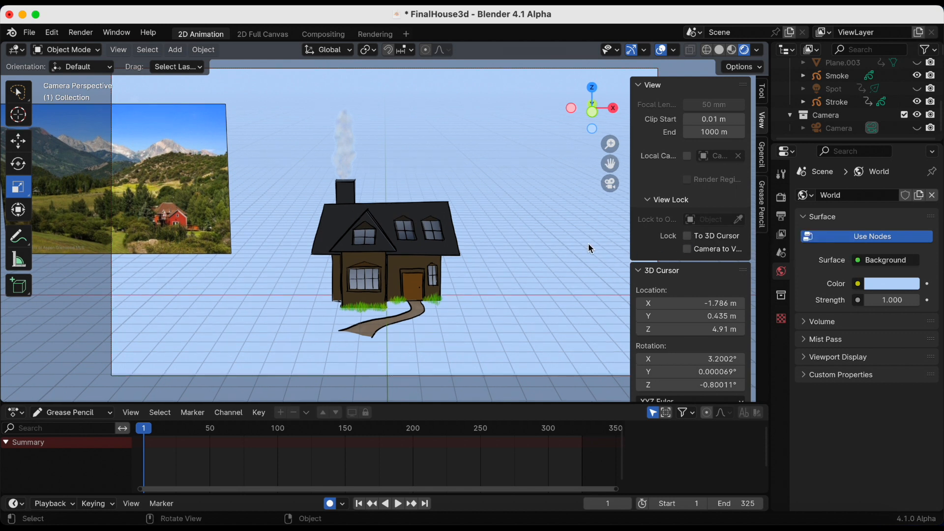
key(n)
key(super+s)
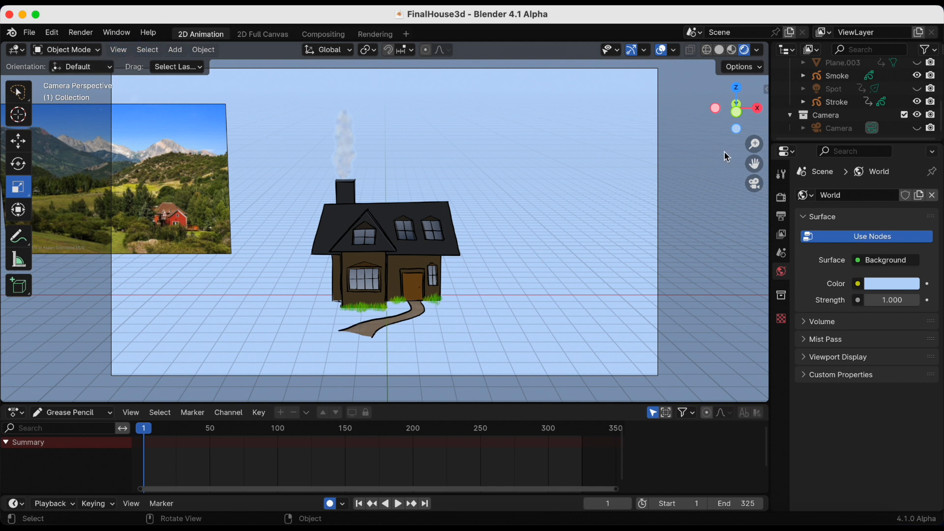
- Add a blank Grease Pencil object and switch it to Draw Mode
drag(849, 143, 868, 256)
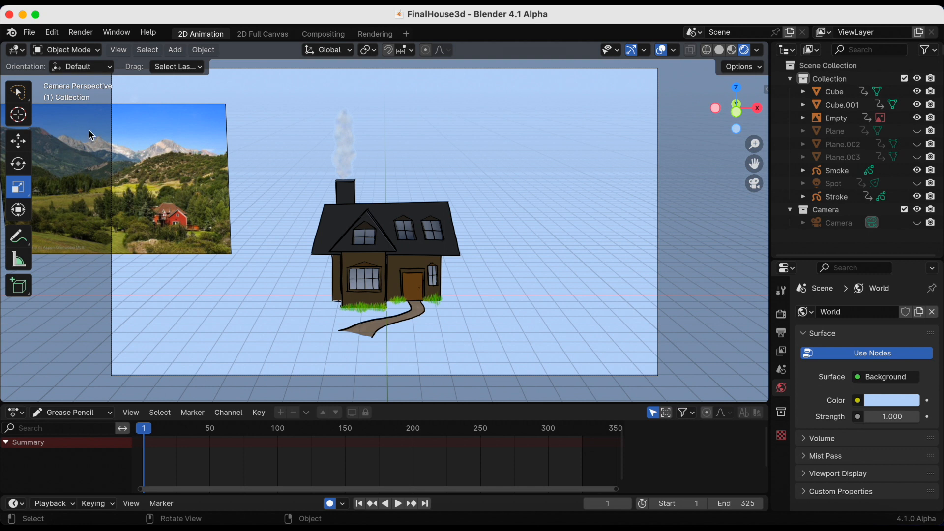
click(178, 50)
mouse_move(221, 143)
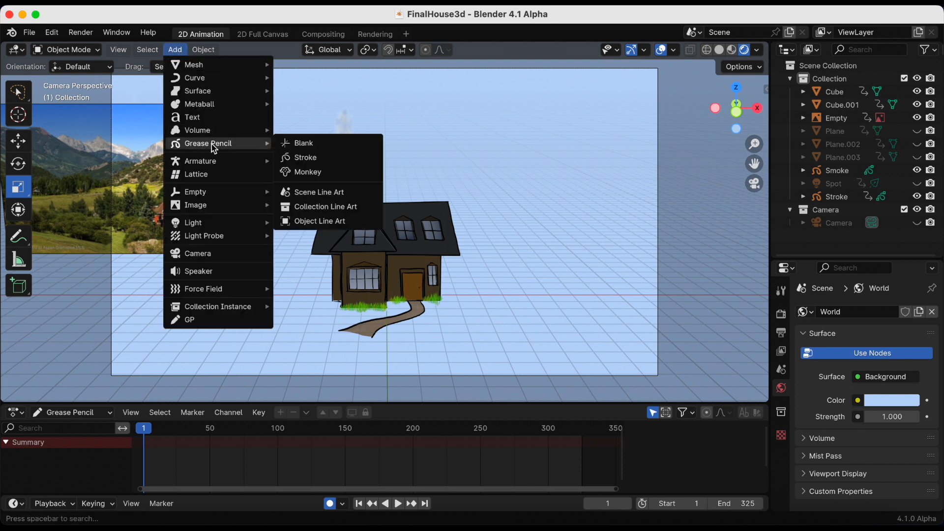
click(312, 142)
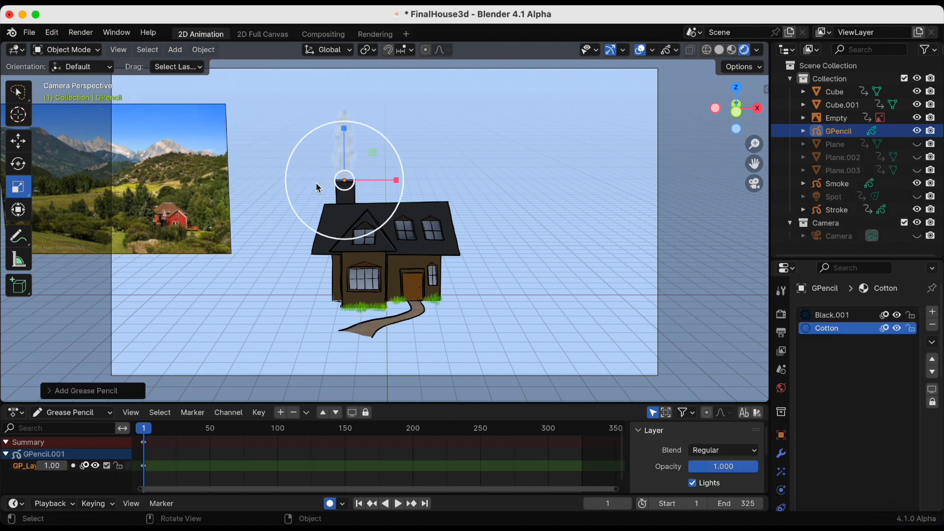
click(82, 51)
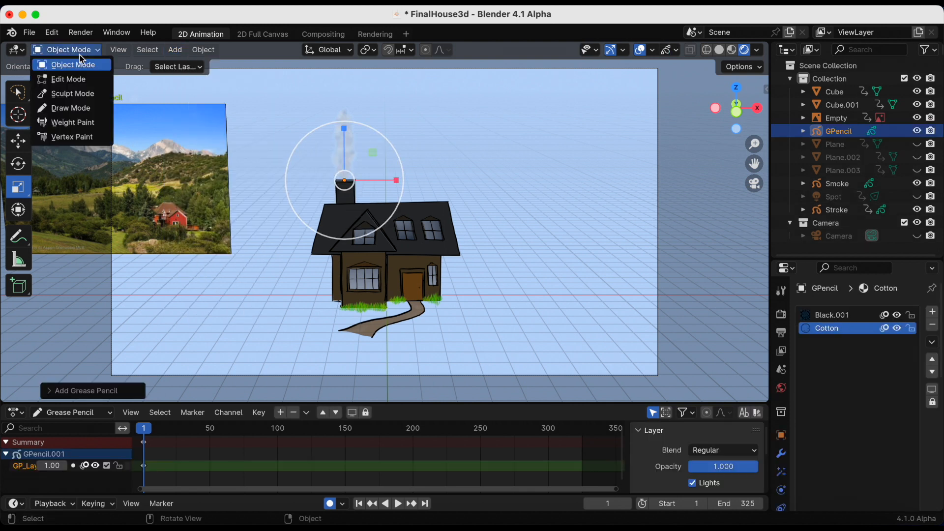
click(84, 110)
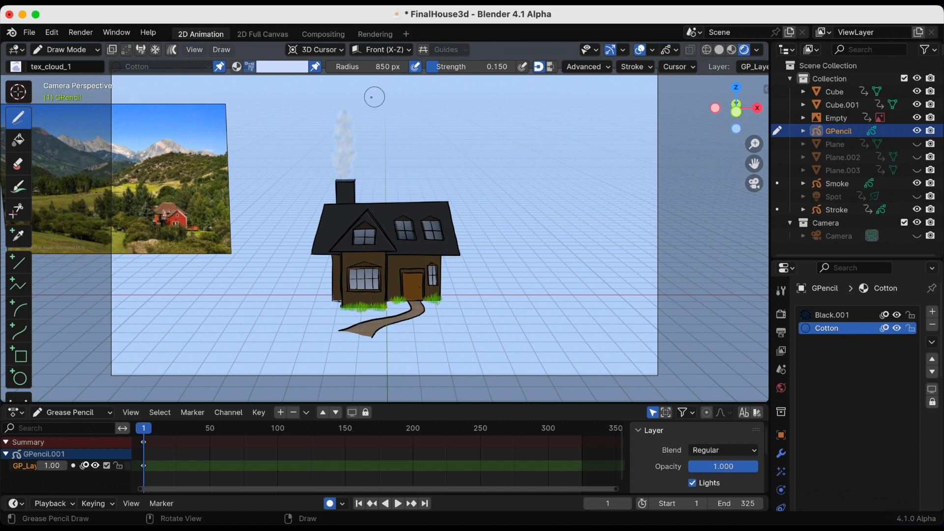
- Leave the camera view, enable the 3D Cursor overlay and place the 3D cursor behind the house
click(755, 184)
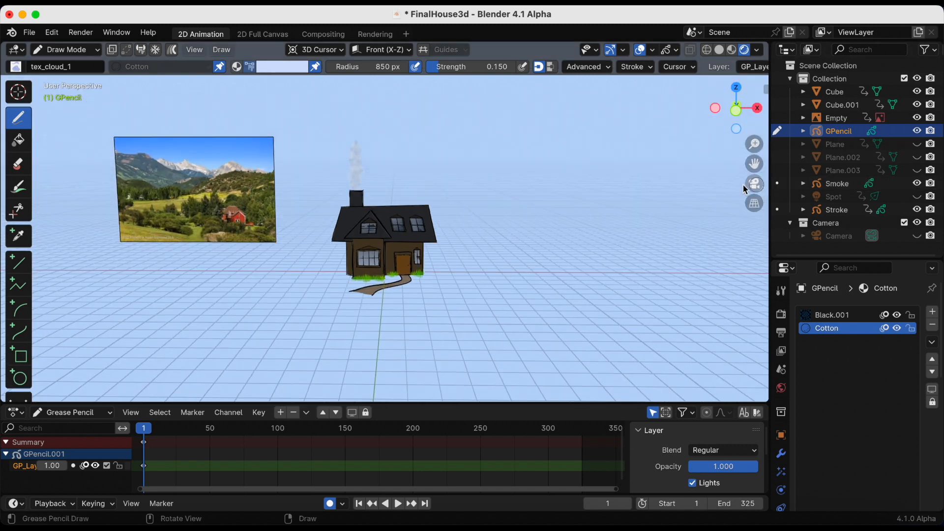
middle_drag(560, 179, 450, 192)
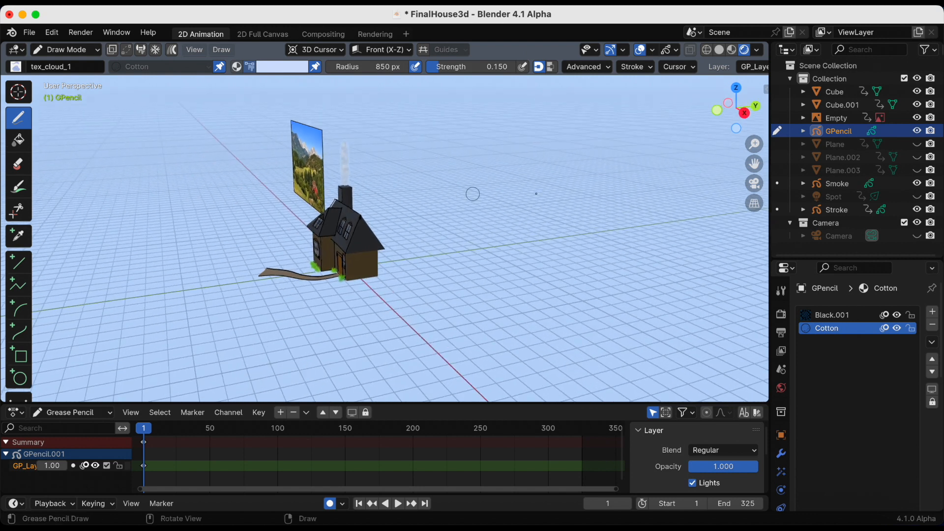
drag(754, 165, 610, 177)
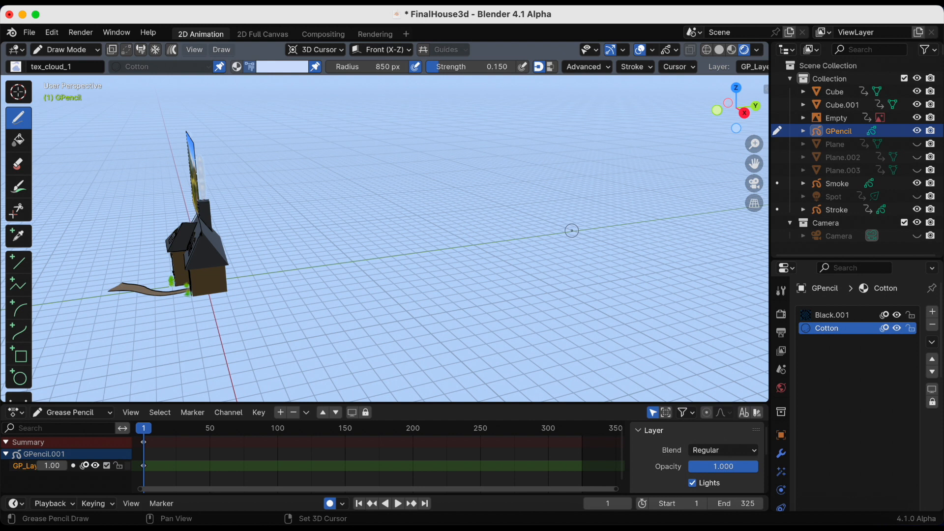
click(677, 51)
click(648, 50)
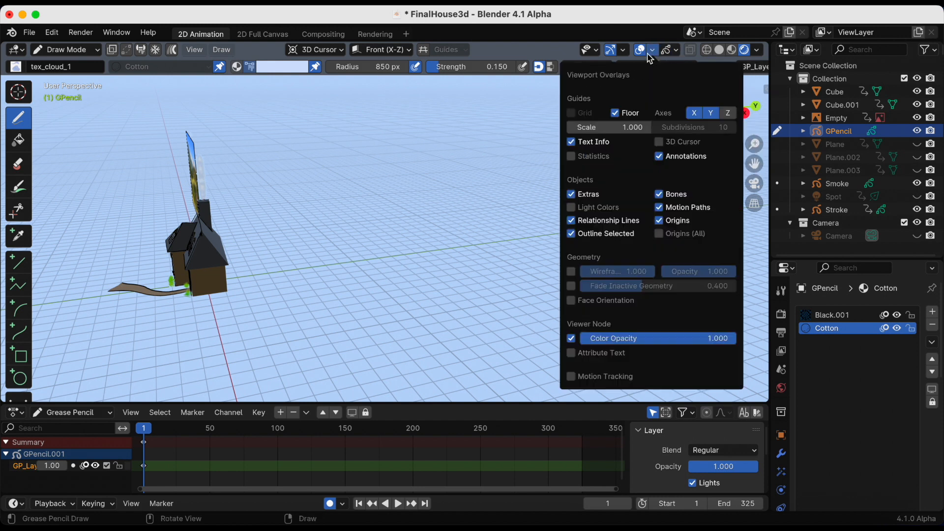
middle_drag(512, 205, 635, 195)
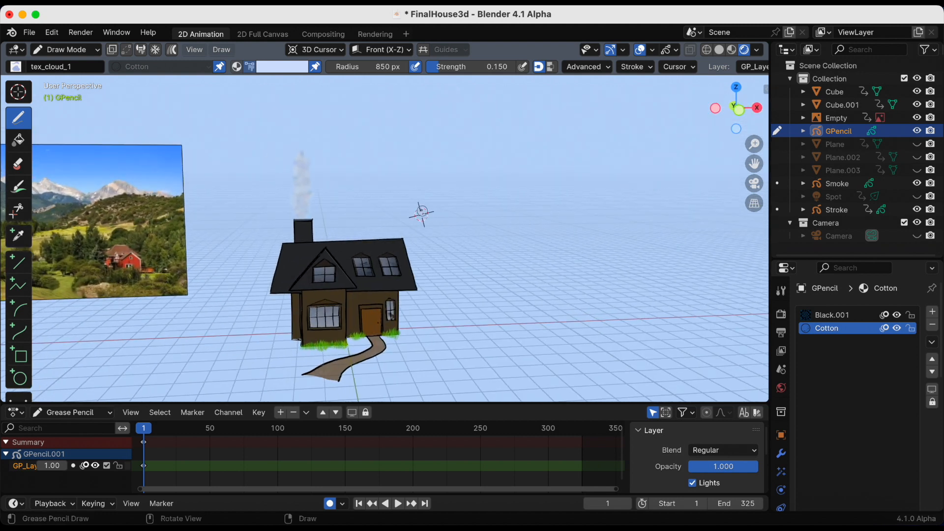
- Adjust the 3D cursor's position behind the house and return to the camera view
shift+right_click(362, 216)
middle_drag(453, 210, 444, 207)
click(754, 183)
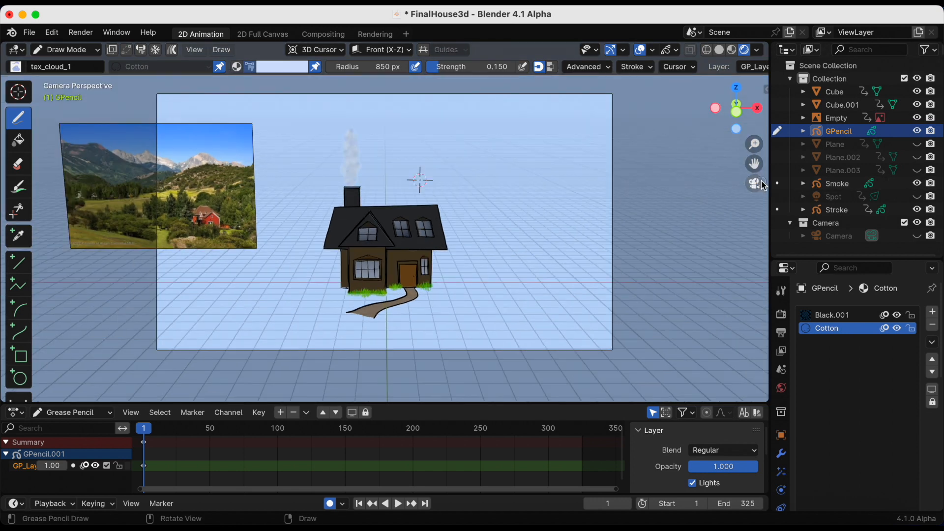
drag(754, 164, 756, 192)
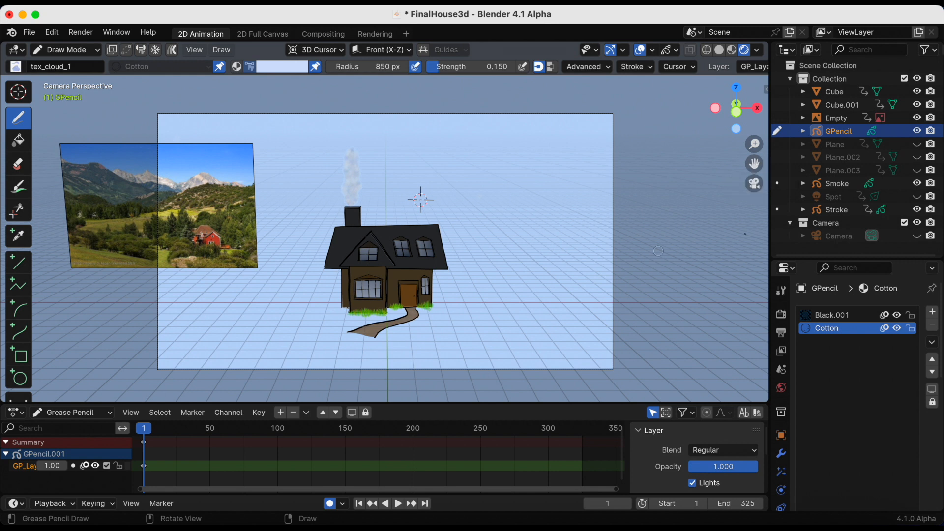
- Choose the Ink Pen brush and rename the Grease Pencil object's layer to Background
drag(855, 260, 854, 191)
click(781, 460)
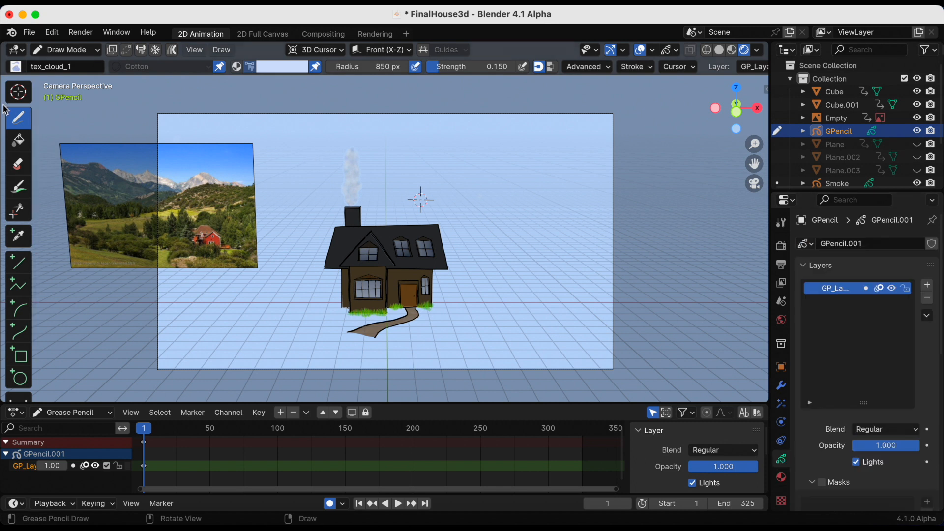
click(15, 66)
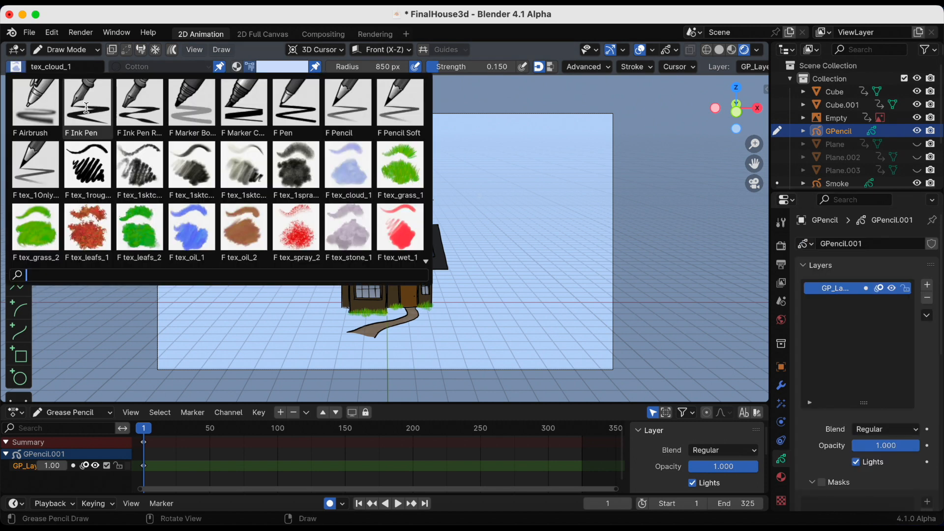
click(87, 105)
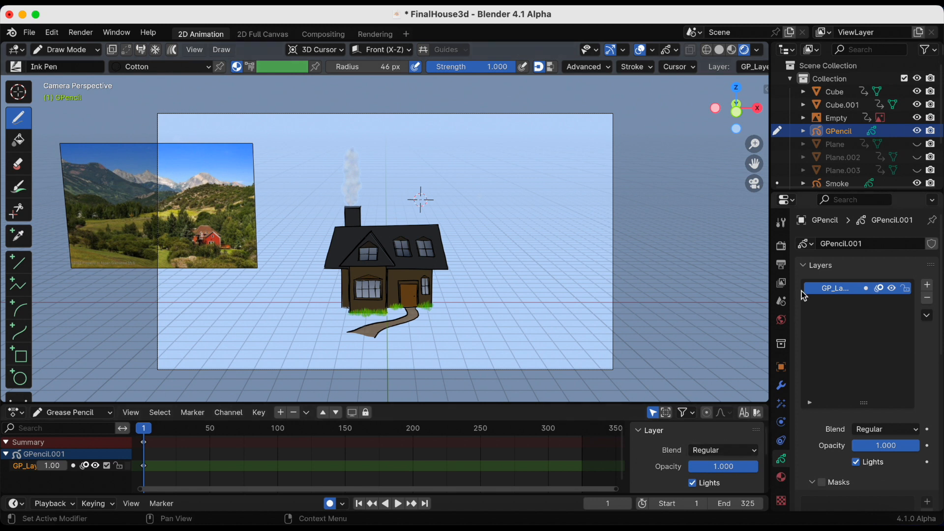
double_click(830, 290)
text(Background)
key(Return)
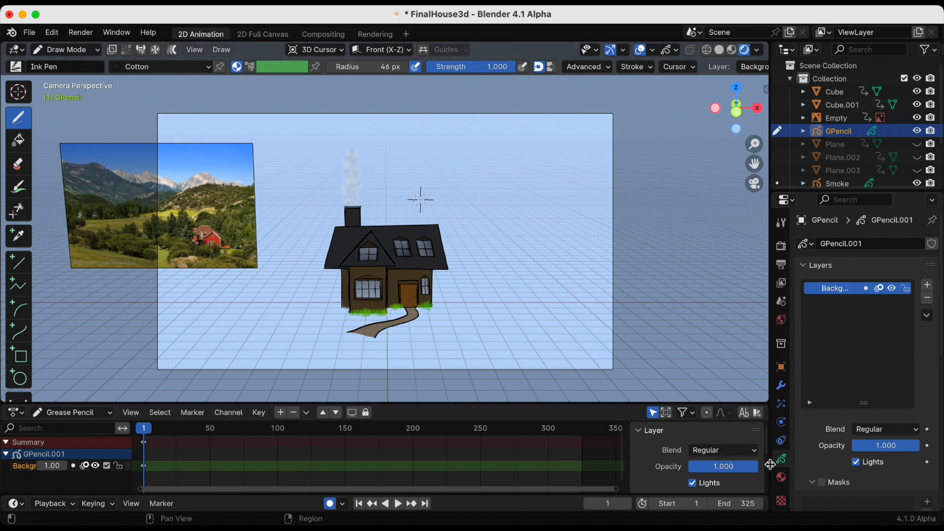
- Add a new Grease Pencil material with stroke disabled and fill enabled, using the Gradient fill style
click(782, 477)
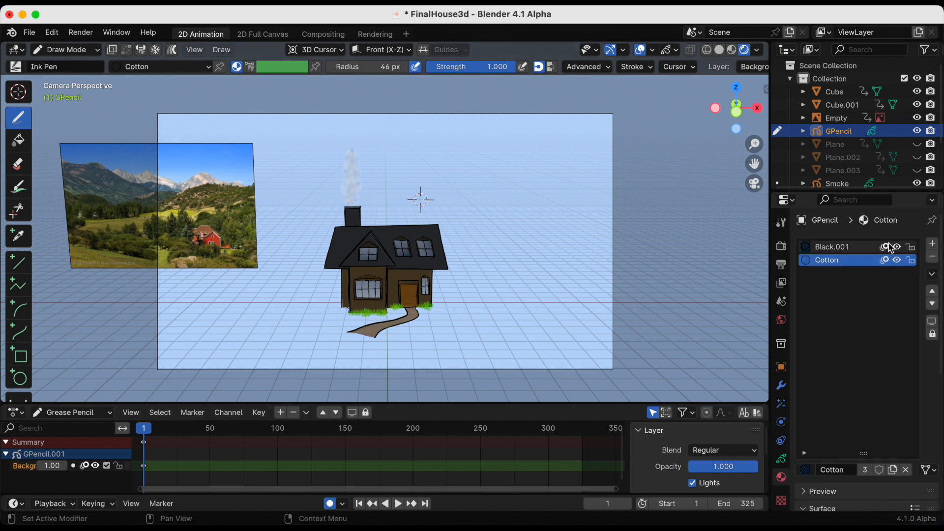
click(933, 244)
click(858, 466)
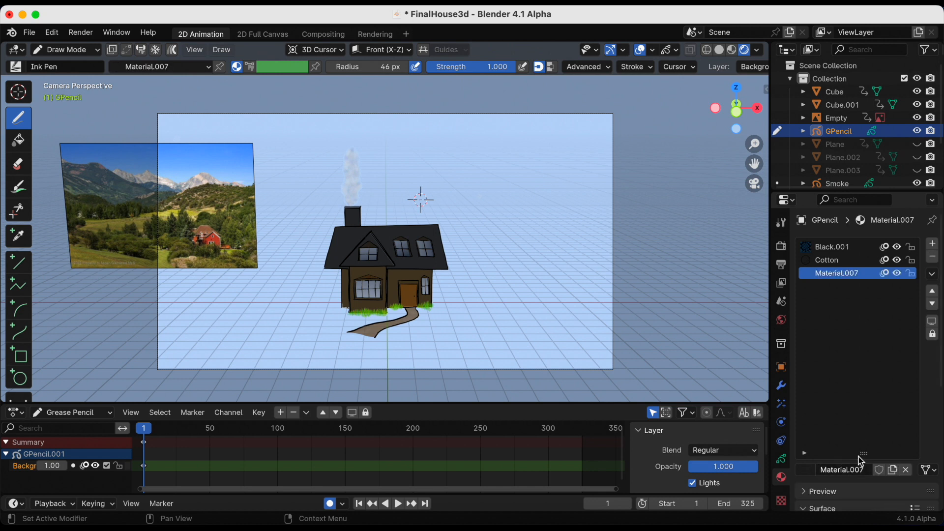
drag(862, 458, 858, 336)
scroll(866, 398, down, 3)
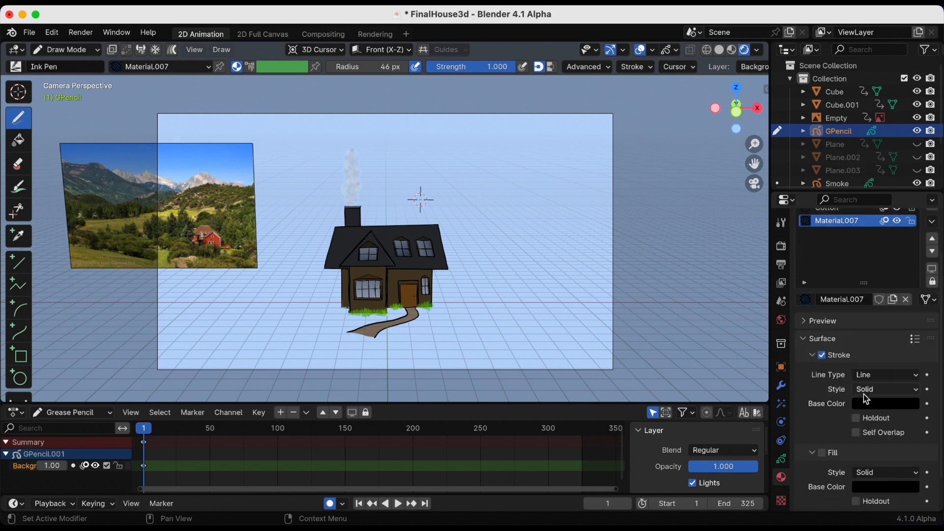
scroll(866, 399, down, 2)
click(822, 317)
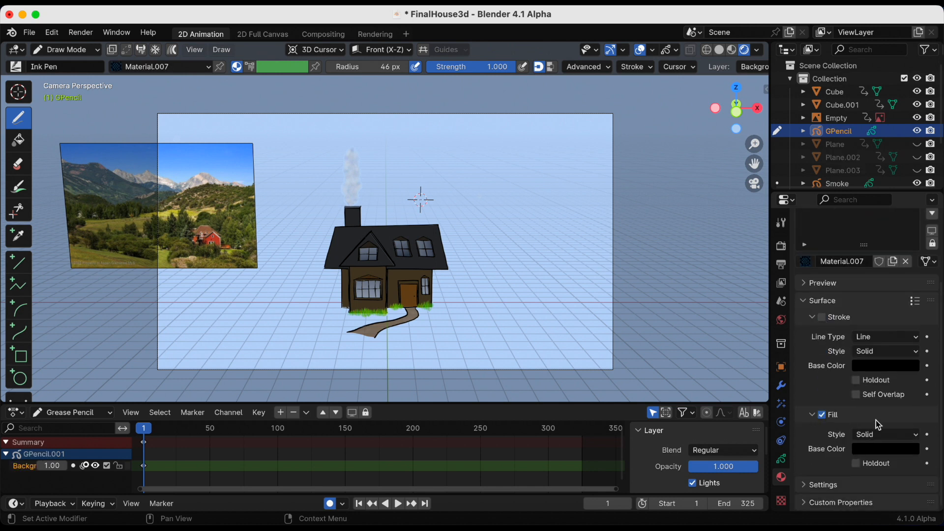
click(870, 436)
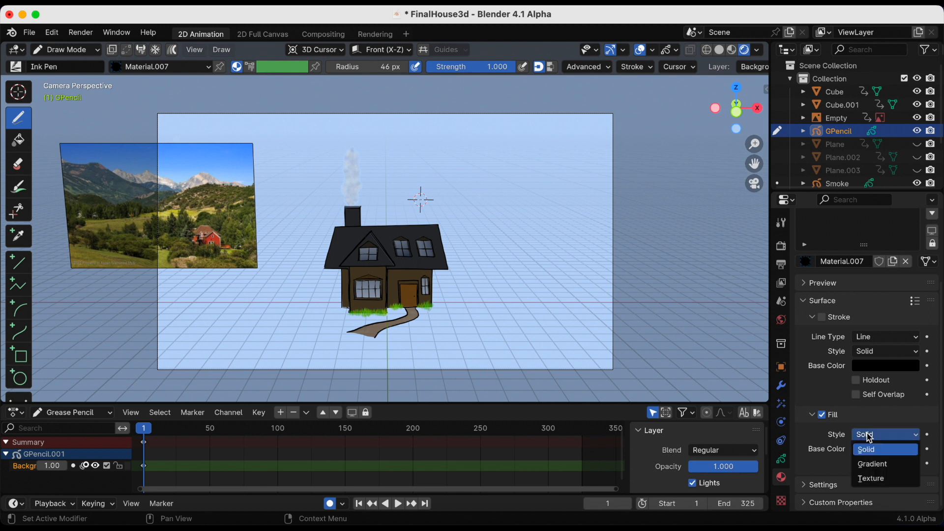
click(874, 465)
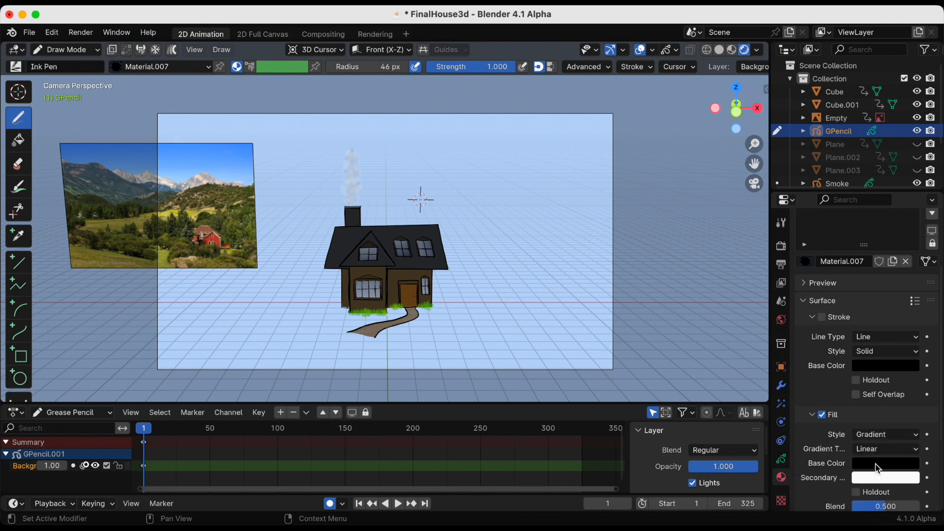
- Sample the fill's base colour from the reference photo's upper sky and its secondary colour from the paler sky near the mountains
scroll(816, 452, down, 6)
click(880, 346)
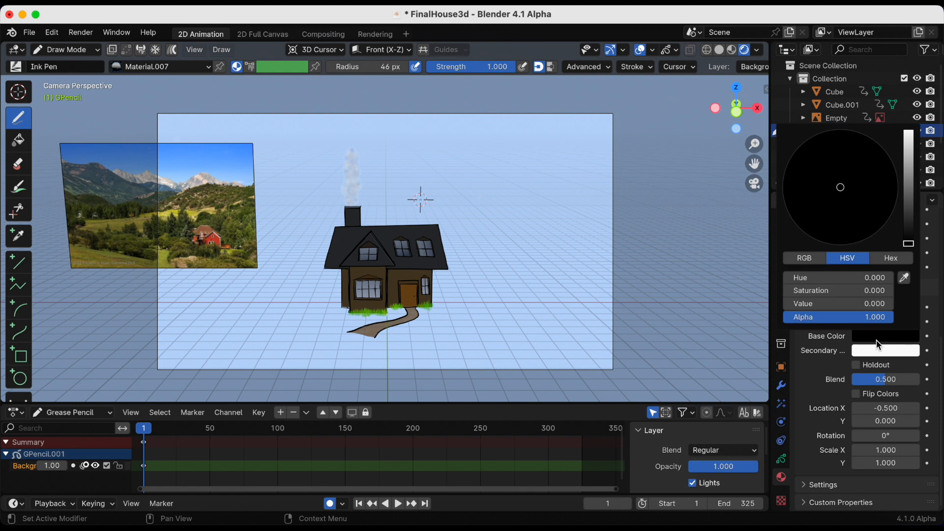
click(903, 277)
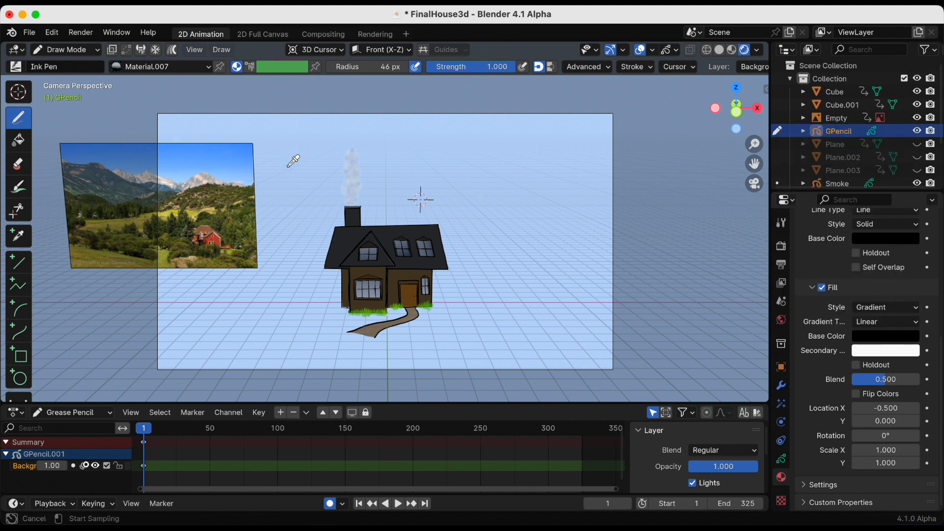
click(251, 139)
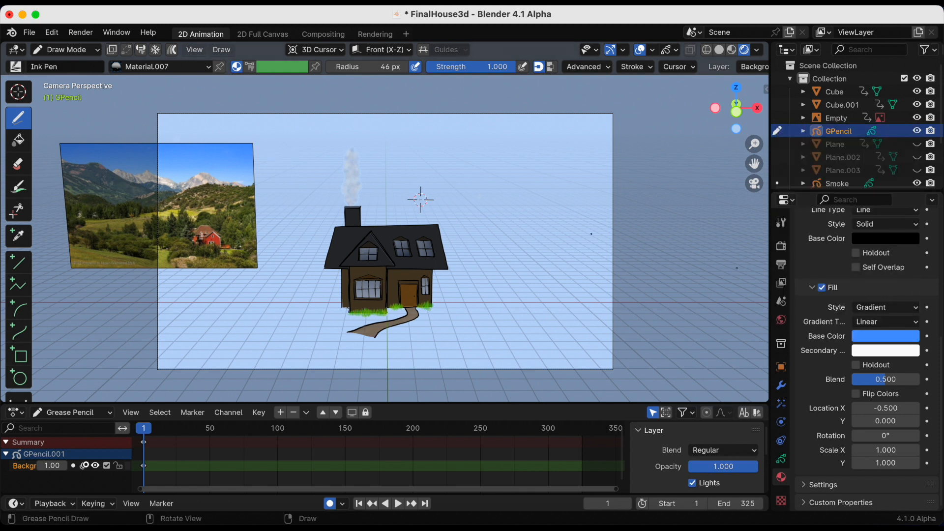
click(890, 350)
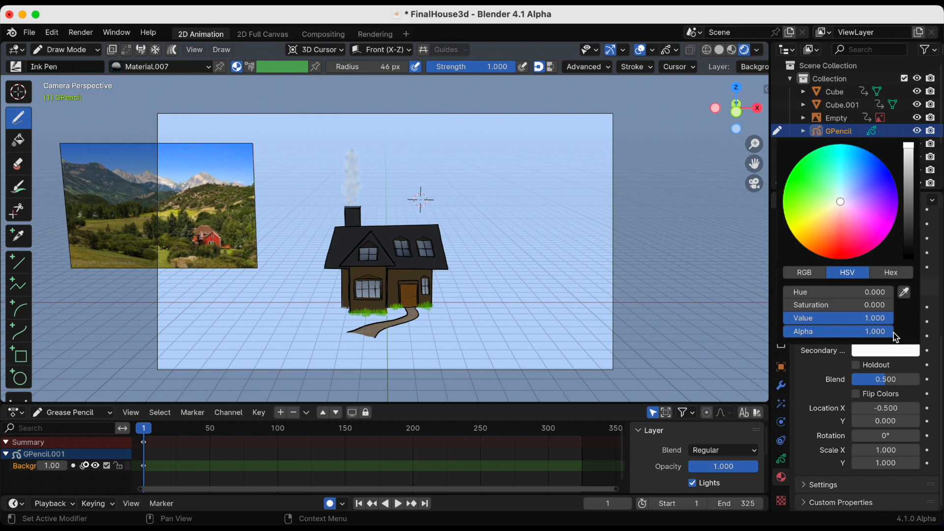
click(904, 293)
click(252, 181)
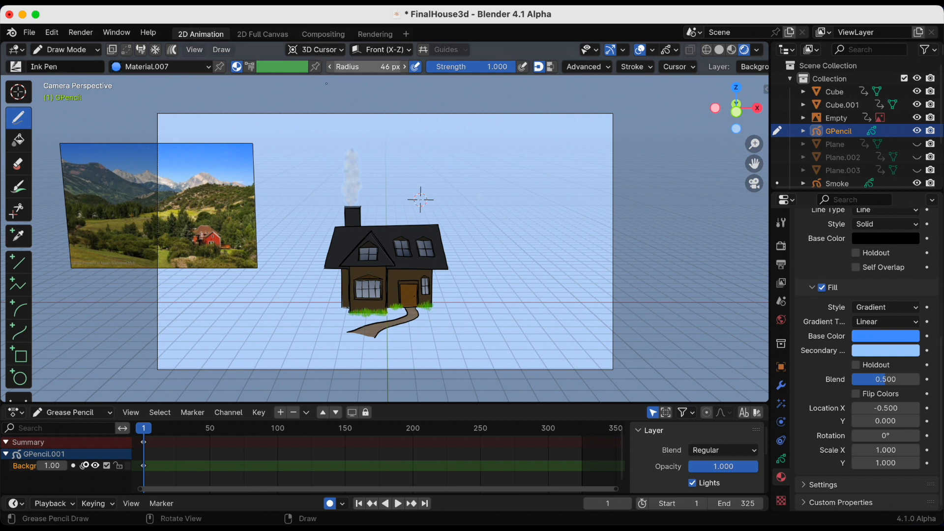
- Save the file and, with a brush radius of 196 px, draw a filled sky backdrop across the upper part of the camera frame
drag(364, 66, 407, 82)
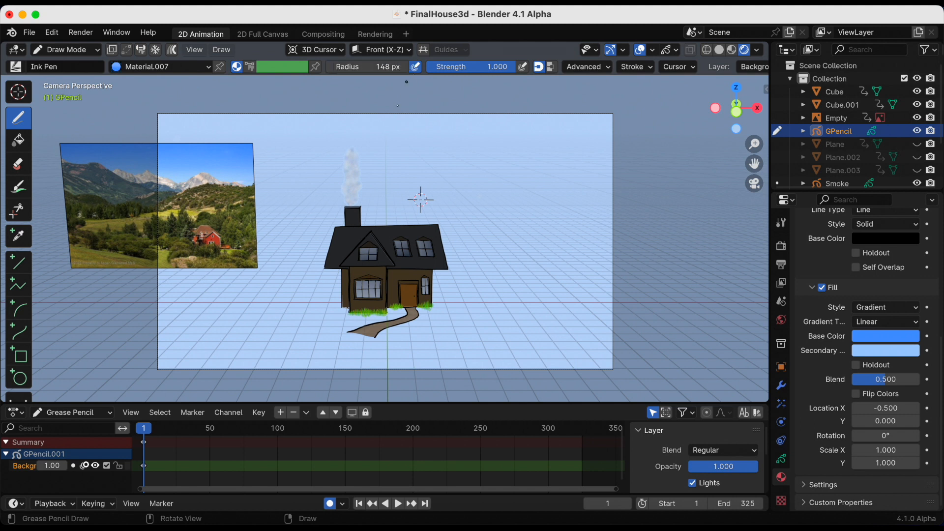
key(super+s)
drag(406, 67, 425, 77)
mouse_move(153, 103)
mouse_down()
mouse_move(305, 197)
mouse_move(372, 218)
mouse_move(622, 211)
mouse_move(625, 105)
mouse_move(625, 114)
mouse_up()
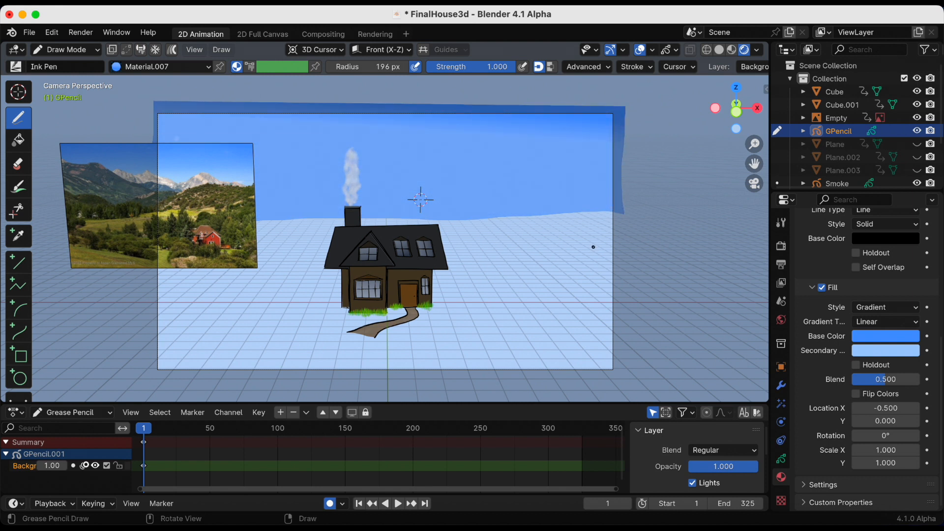
- Darken the gradient's base blue, lighten its secondary blue and set Blend to 0.386, keeping Flip Colors off
click(885, 336)
click(886, 338)
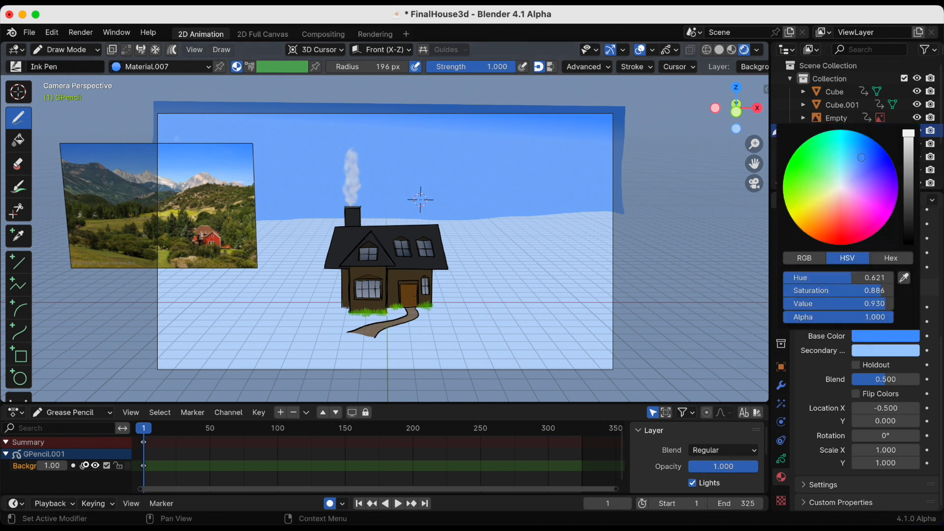
click(862, 395)
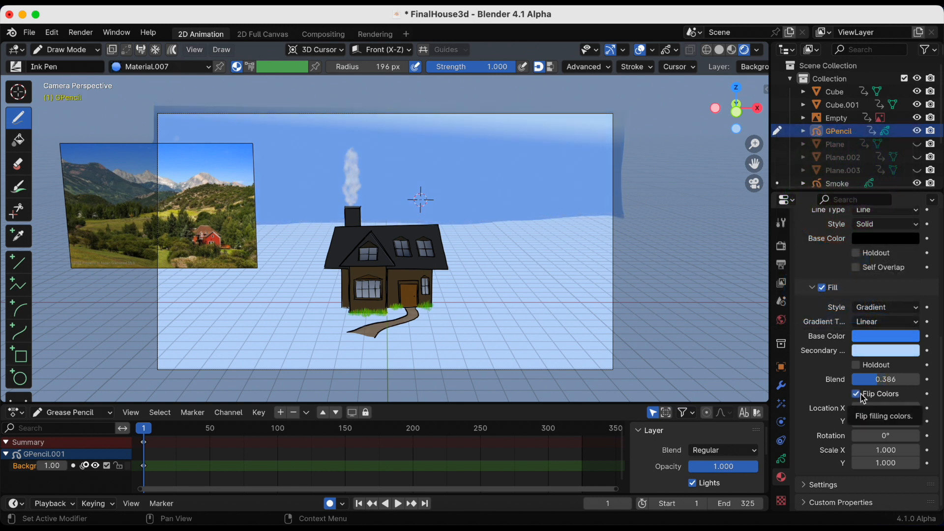
click(858, 394)
- Set the sky gradient's Location X to -1.300 and Scale X to 2.200, with Location Y at 0.000
mouse_move(886, 408)
mouse_down()
mouse_move(865, 409)
mouse_move(883, 408)
mouse_up()
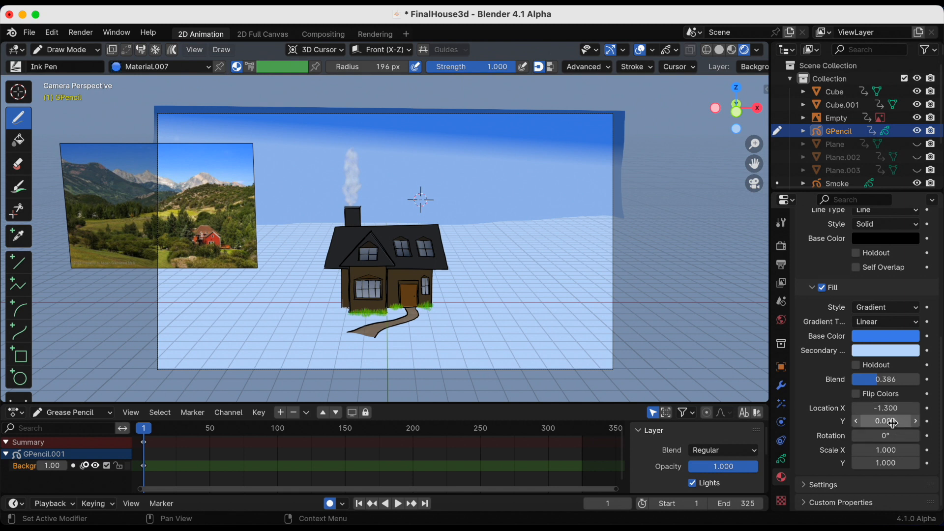
drag(885, 421, 865, 421)
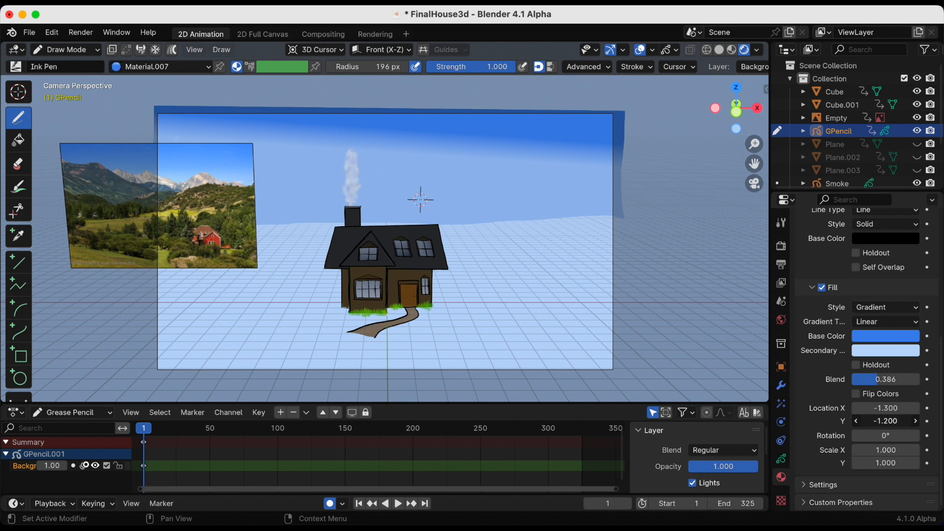
drag(885, 450, 905, 450)
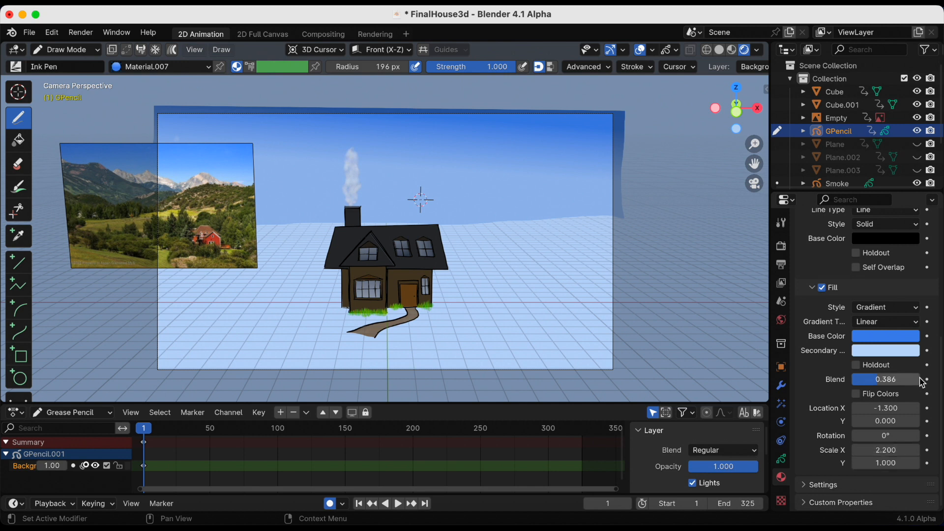
- Try the Radial gradient type on the sky fill and restore Linear
click(887, 323)
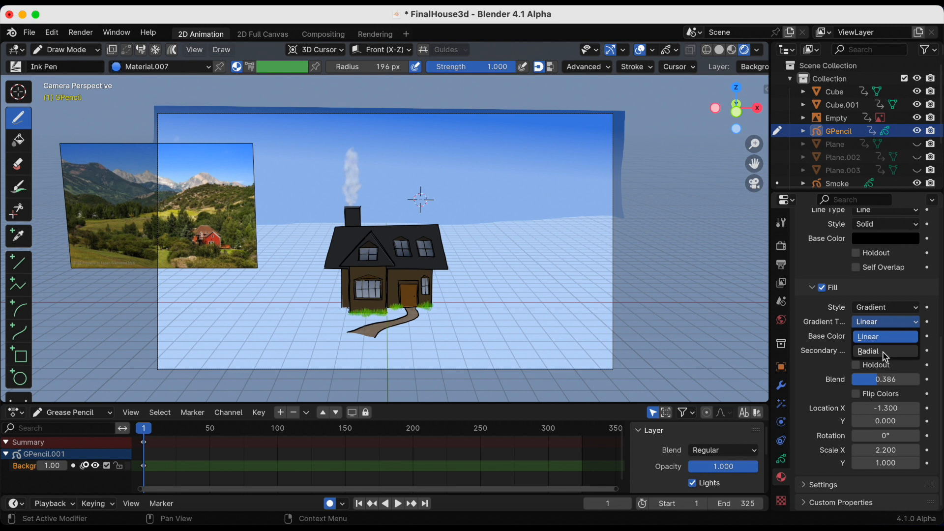
click(886, 354)
click(886, 322)
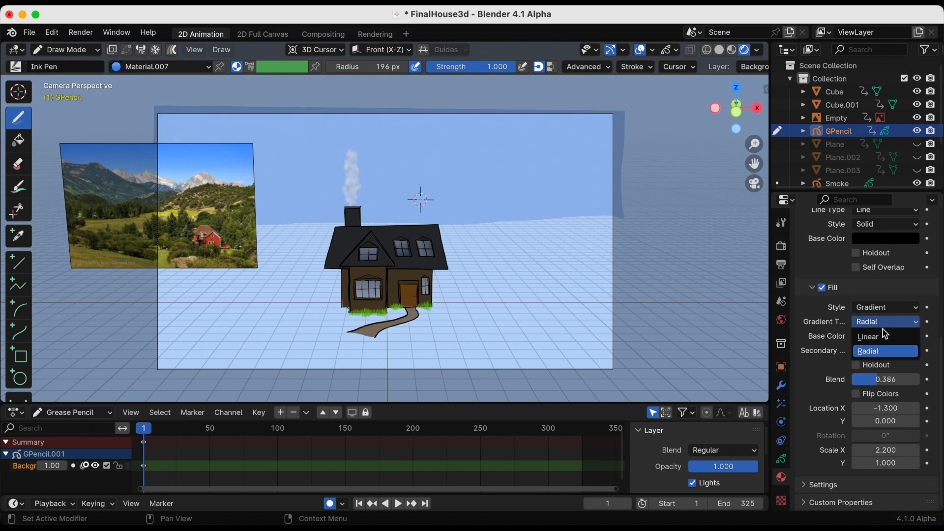
click(881, 339)
click(883, 308)
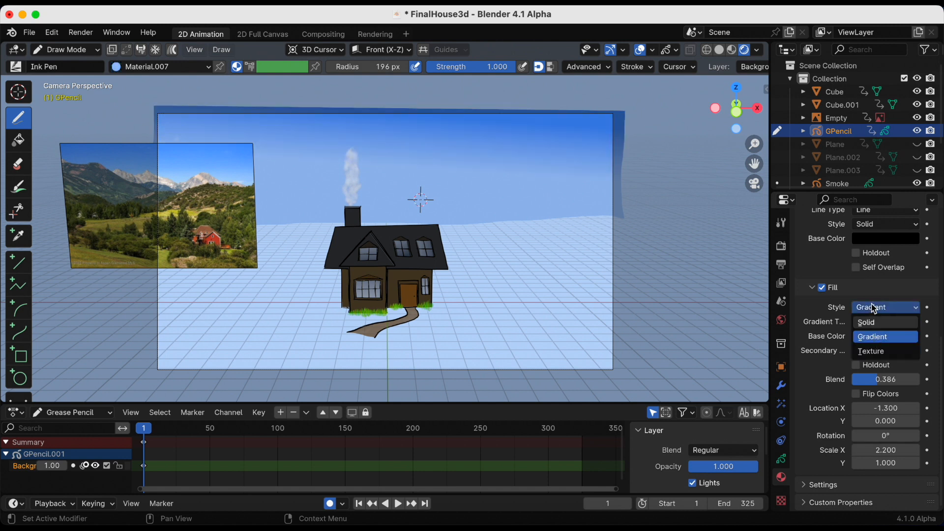
click(872, 305)
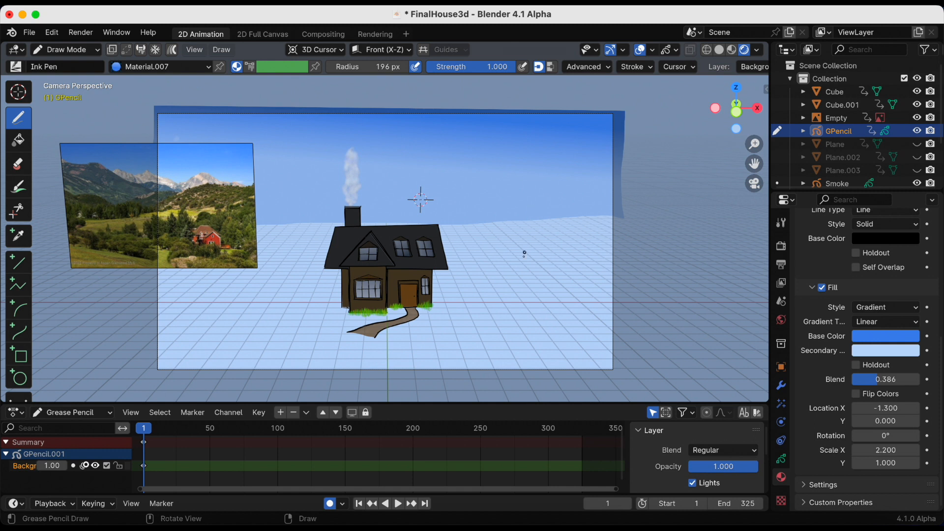
- From the top view, move the 3D cursor slightly in front of the sky backdrop and return to the camera view
click(756, 185)
mouse_move(702, 200)
middle_down()
mouse_move(648, 214)
mouse_move(492, 221)
mouse_move(555, 241)
mouse_move(548, 249)
middle_up()
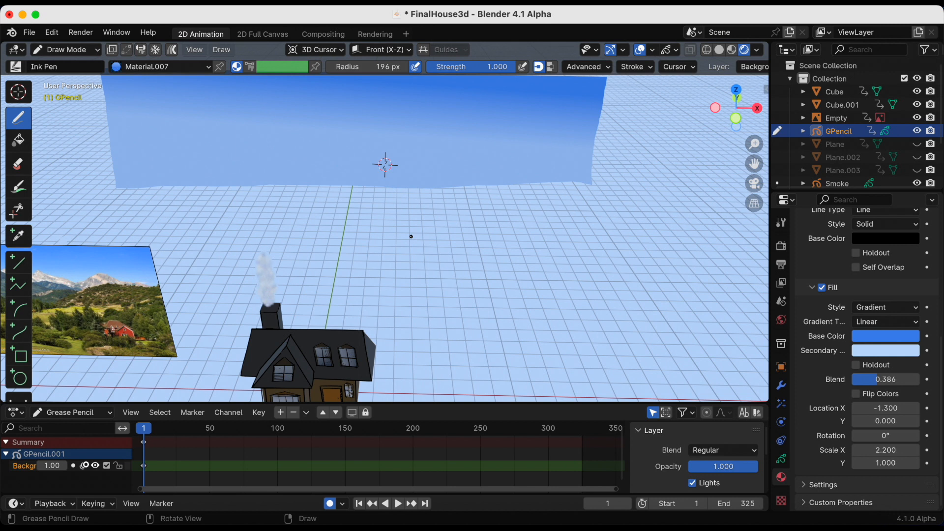
click(736, 89)
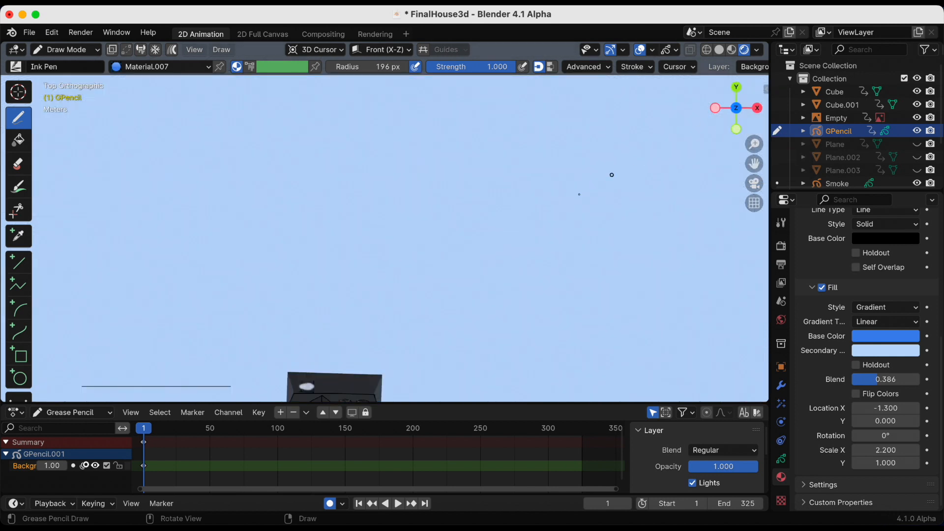
scroll(494, 216, down, 2)
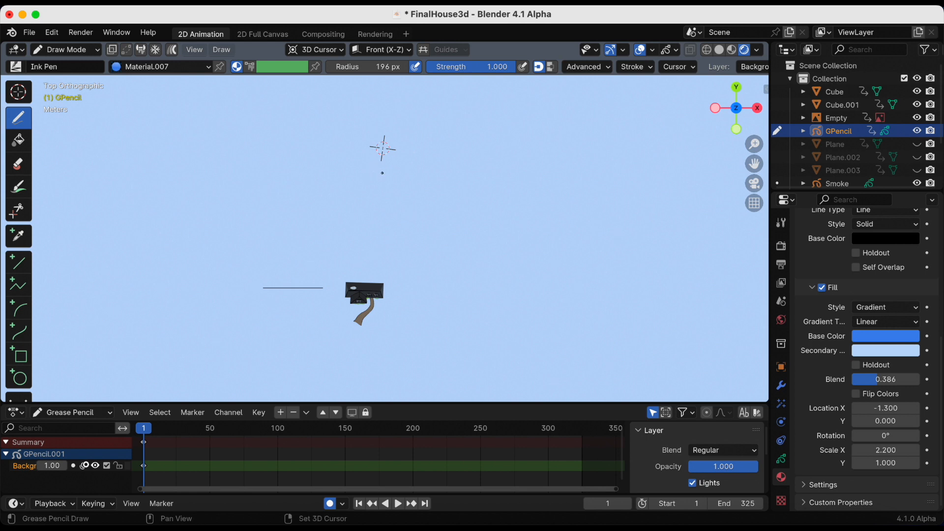
mouse_move(431, 190)
middle_down()
mouse_move(434, 51)
mouse_move(470, 186)
middle_up()
scroll(470, 186, up, 3)
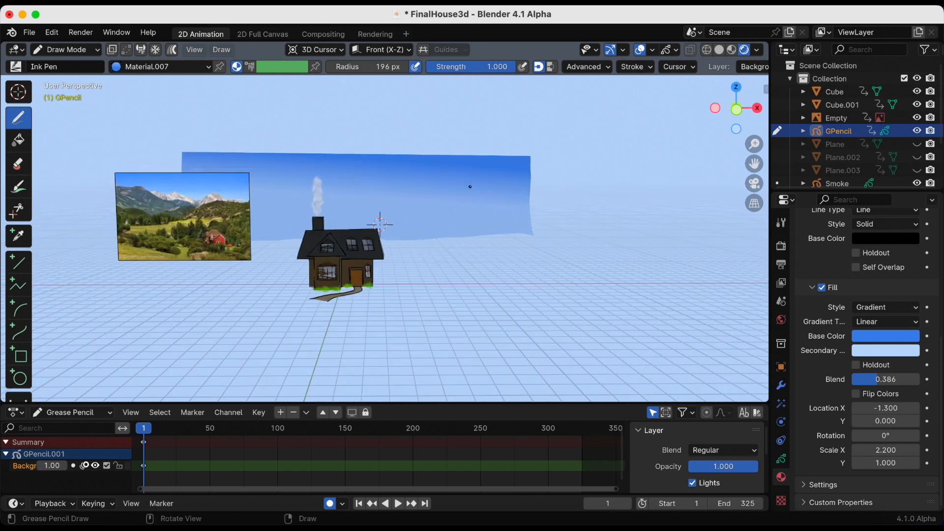
click(754, 184)
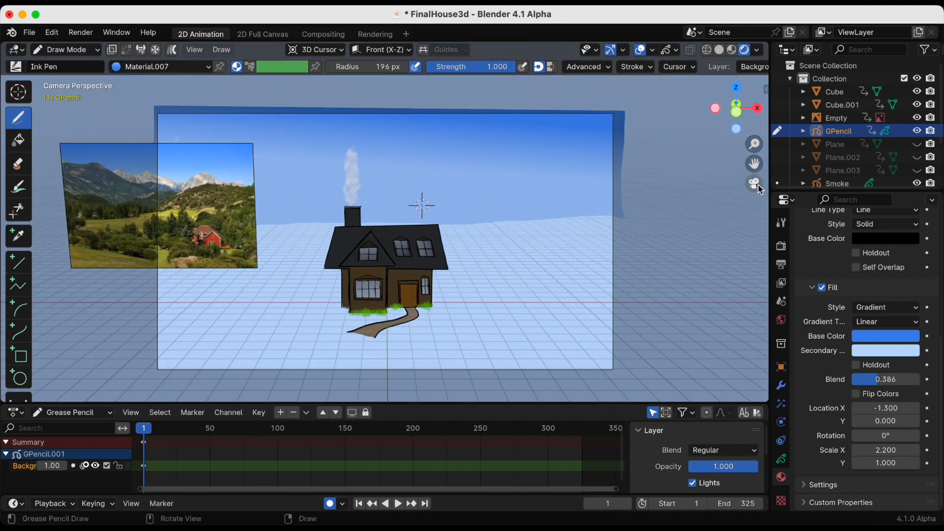
- Add a Grease Pencil layer above Background and name it Mountains
click(781, 458)
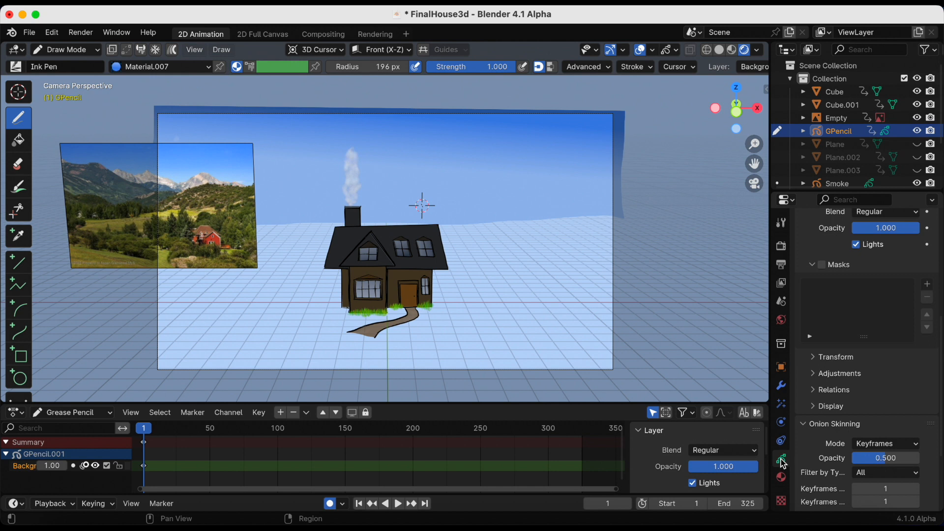
scroll(862, 376, up, 6)
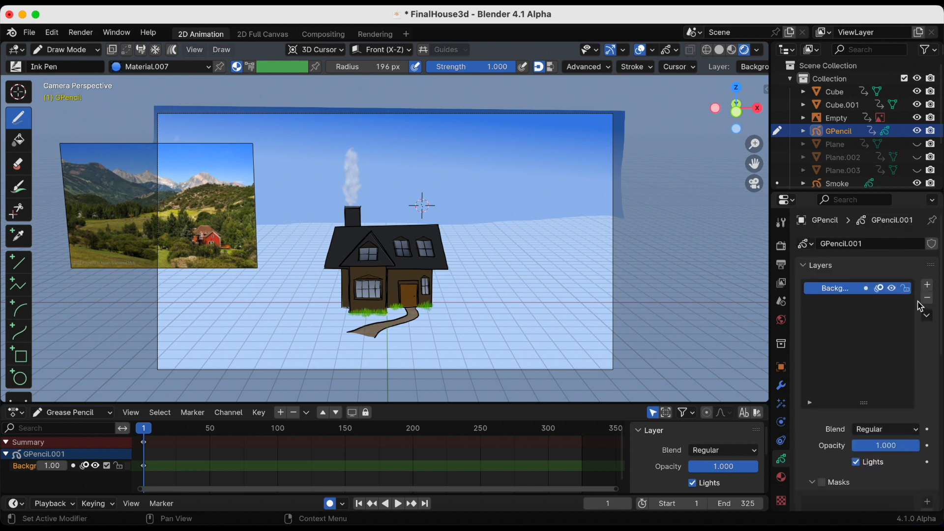
click(928, 285)
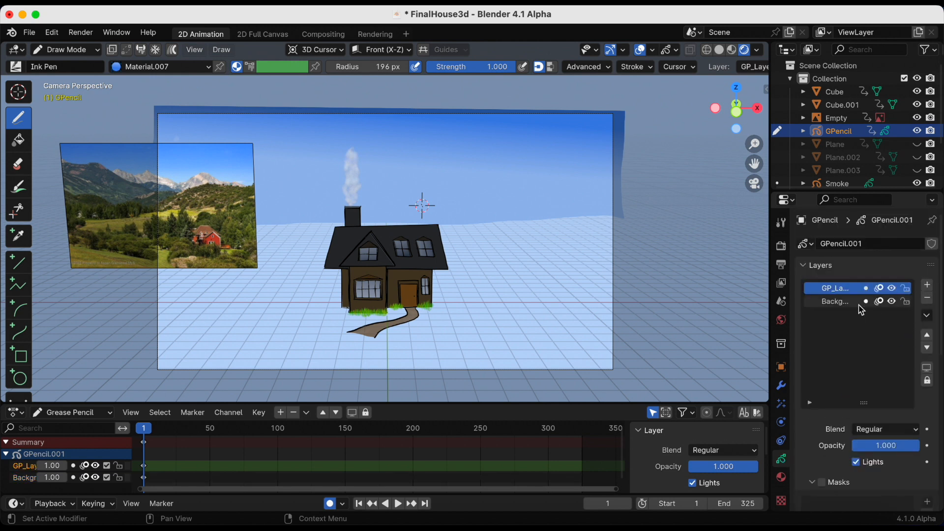
double_click(838, 289)
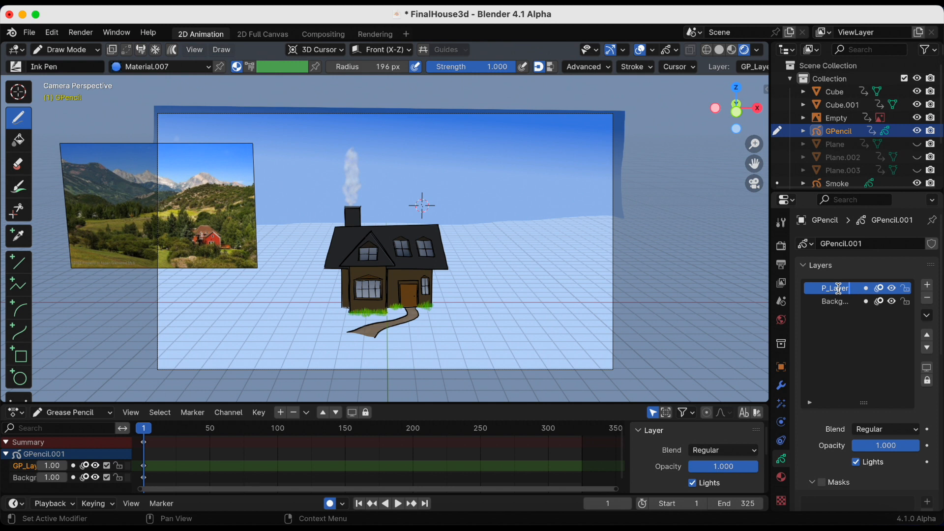
text(M)
text(ountains)
click(844, 352)
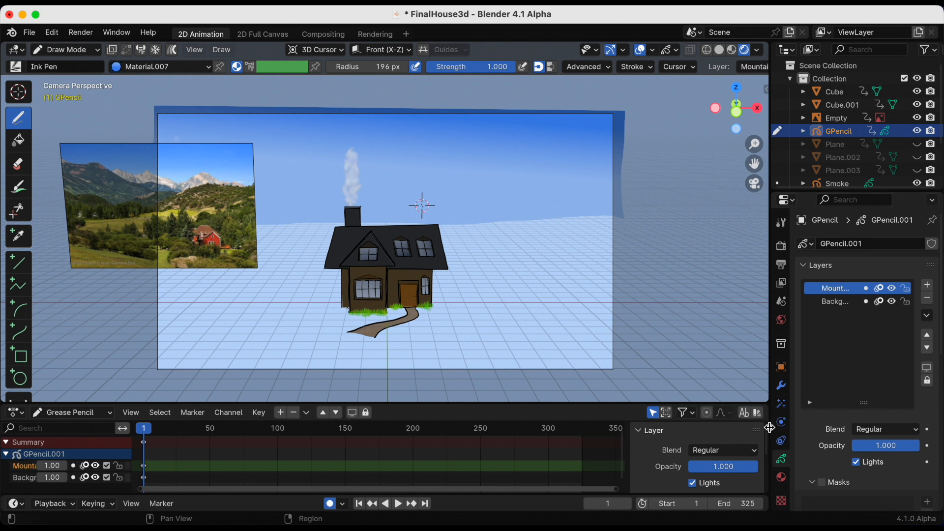
- Add a material with Stroke off and Fill on, sampling its fill colour from the grey mountain peak in the reference photo
click(782, 477)
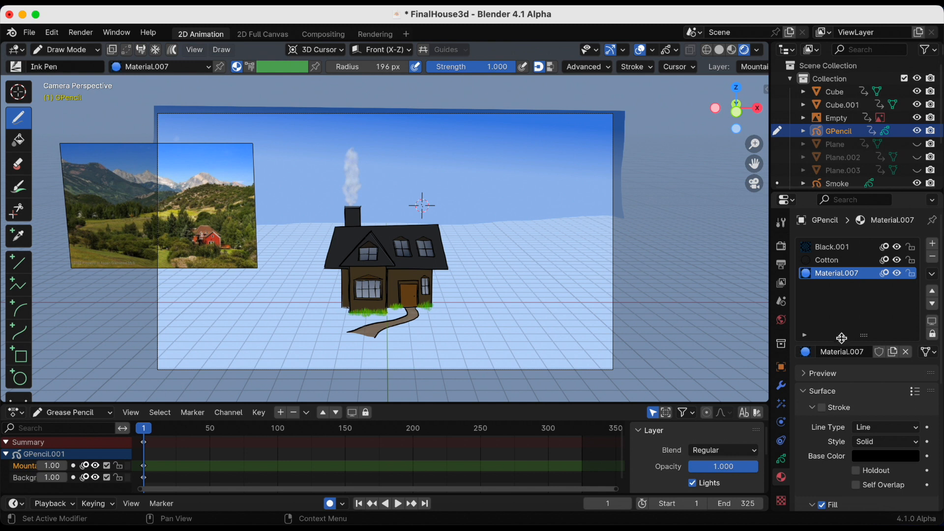
click(933, 244)
click(853, 352)
scroll(833, 353, down, 5)
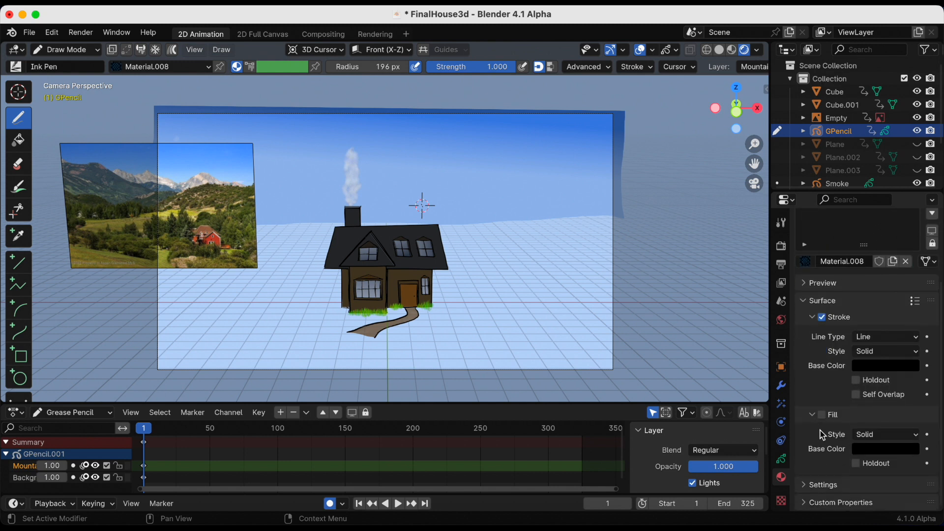
click(821, 318)
click(822, 415)
click(868, 452)
click(904, 390)
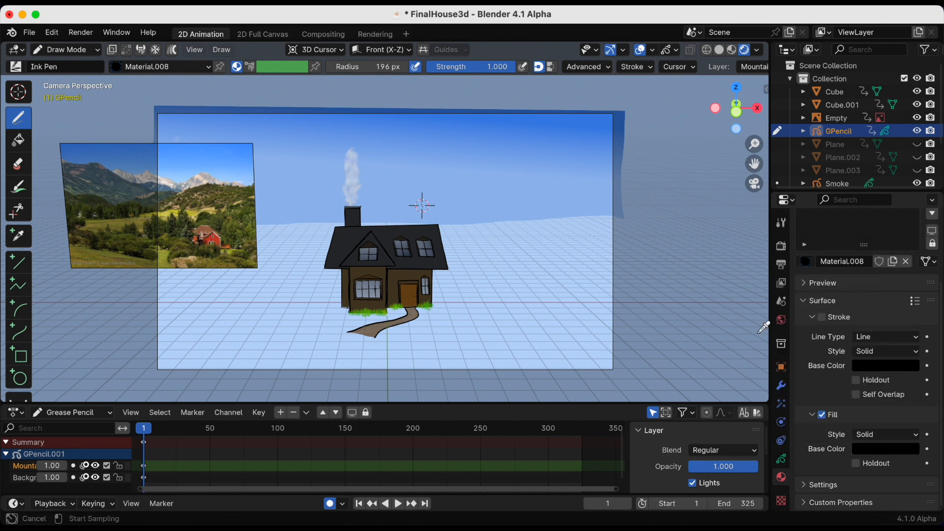
click(203, 179)
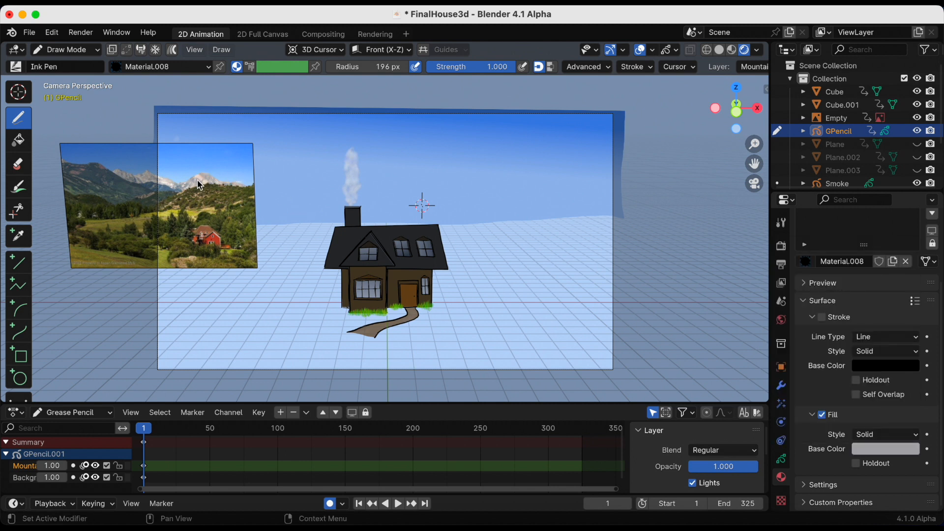
- Darken the grey fill to a Value of 0.442, save the file and draw a jagged distant mountain range from behind the smoke to the right edge
click(874, 449)
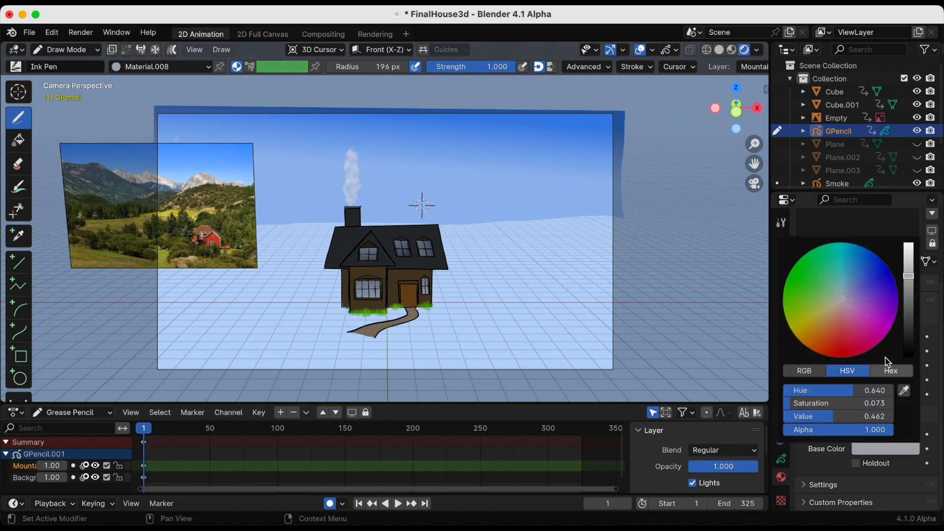
drag(909, 277, 911, 278)
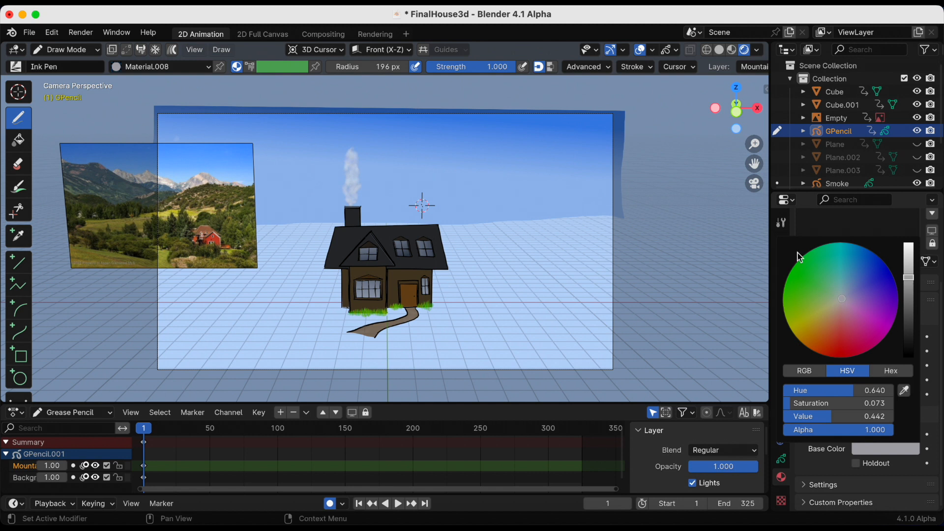
key(super+s)
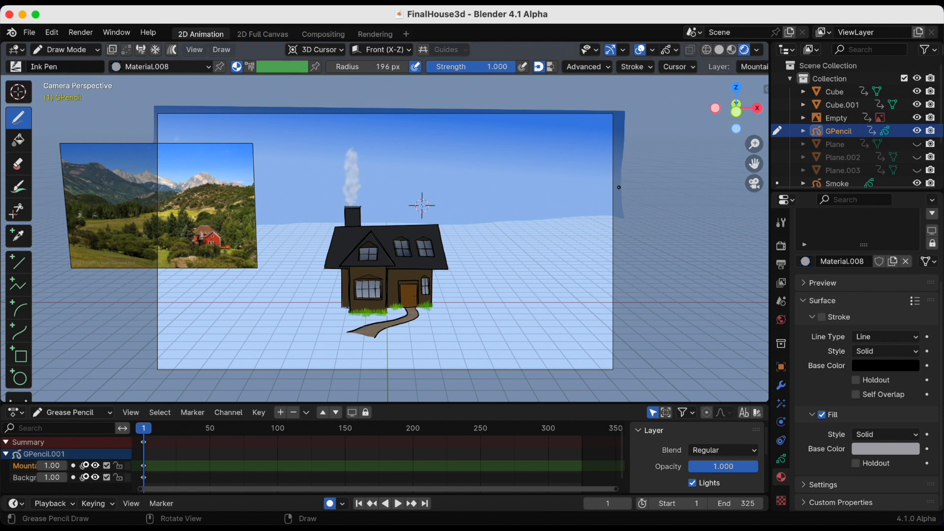
mouse_move(608, 178)
mouse_down()
mouse_move(576, 150)
mouse_move(530, 171)
mouse_move(378, 150)
mouse_move(315, 169)
mouse_move(394, 192)
mouse_move(618, 188)
mouse_up()
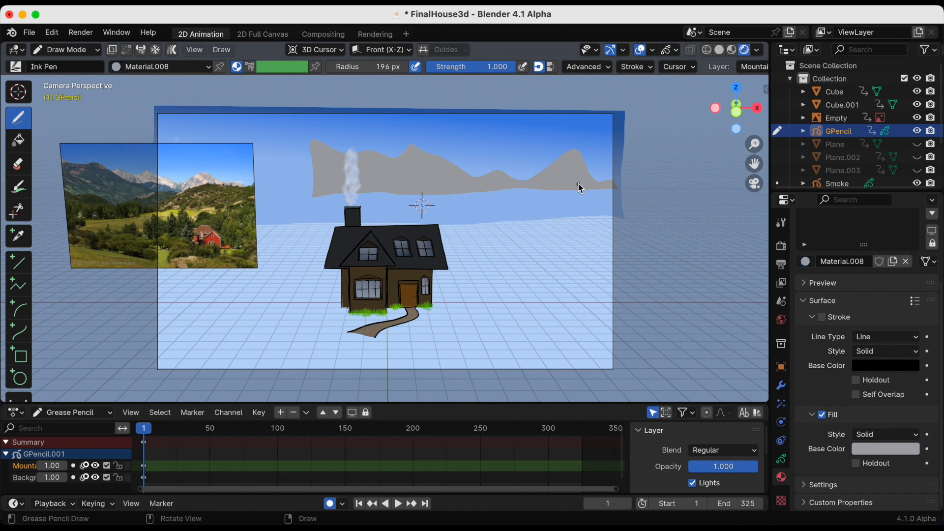
- Widen the layer list and rename the Mountains layer to Mountains3
drag(940, 348, 943, 233)
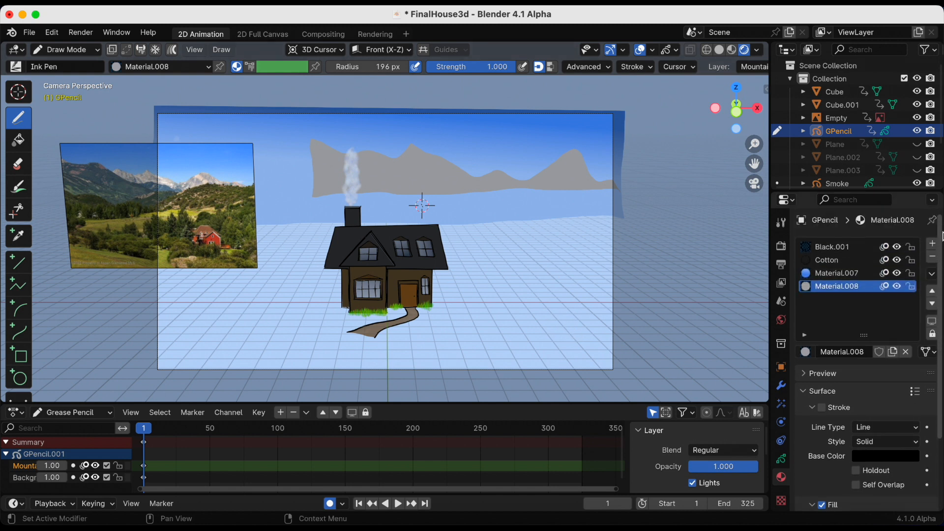
click(781, 458)
drag(772, 335, 753, 333)
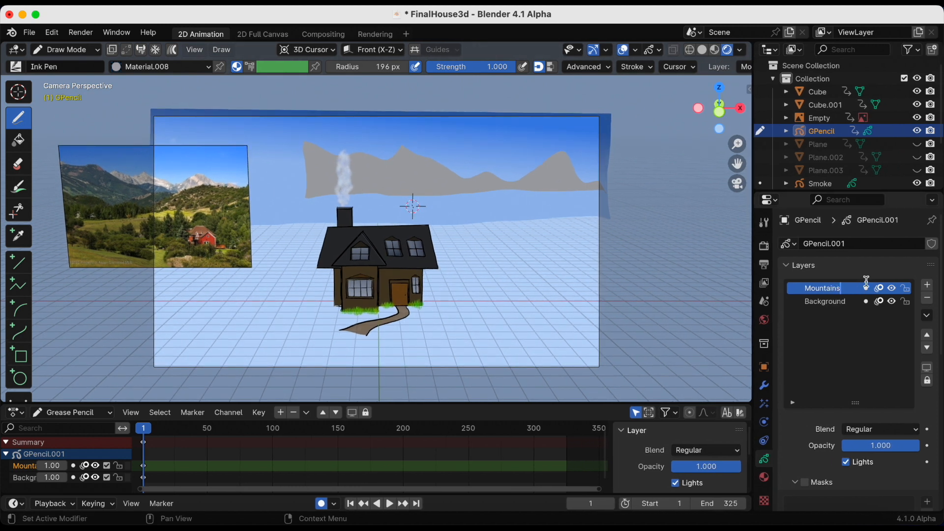
text(3)
text(Mo)
- Add a layer named Mountains2 above Mountains3 and save the file
click(927, 285)
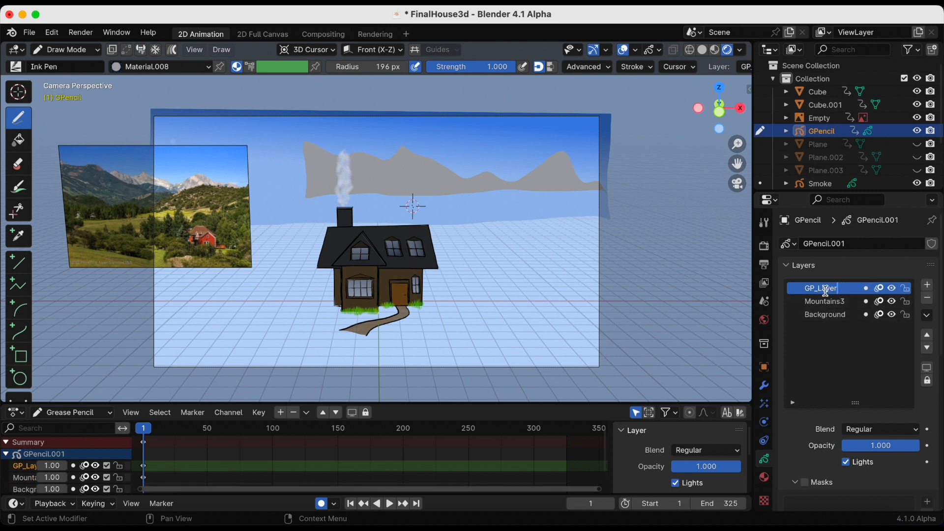
text(Mountains2)
key(Return)
key(super+s)
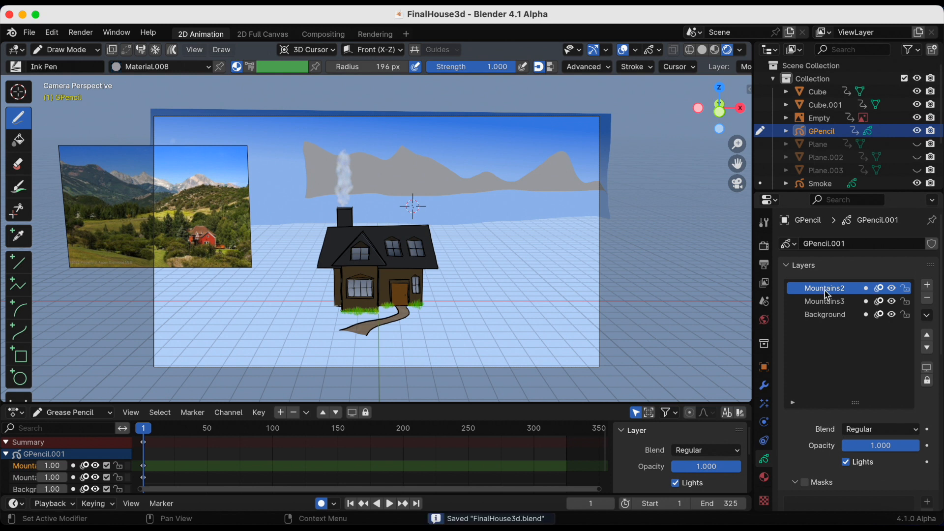
- Add another material to the Grease Pencil object with Stroke off and Fill on
click(765, 477)
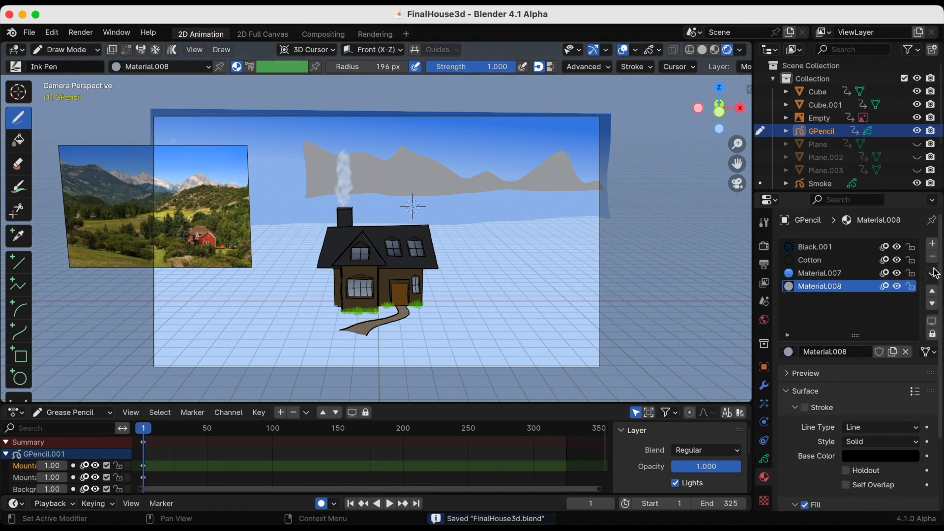
click(933, 244)
click(825, 357)
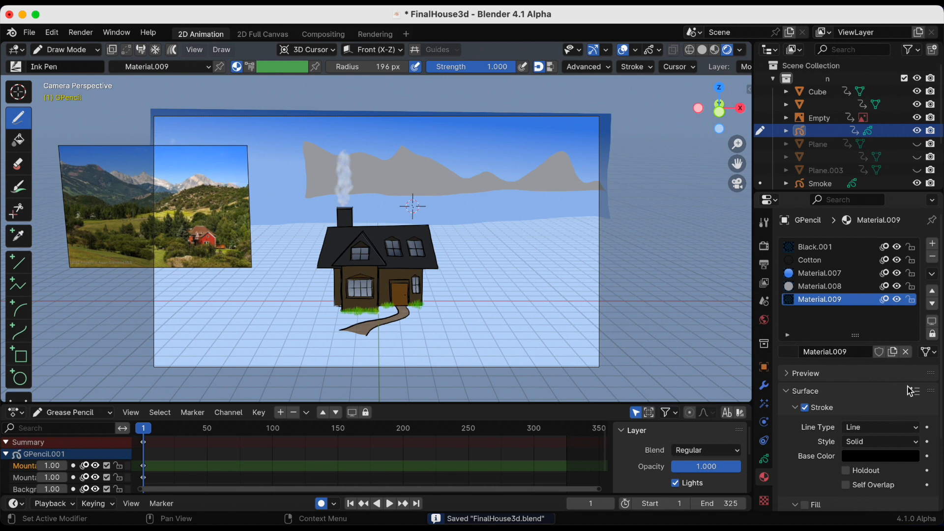
scroll(907, 479, down, 4)
click(805, 317)
click(805, 414)
- Sample the fill colour from the dark slopes in the reference photo and shift it to a dark green-teal
click(858, 448)
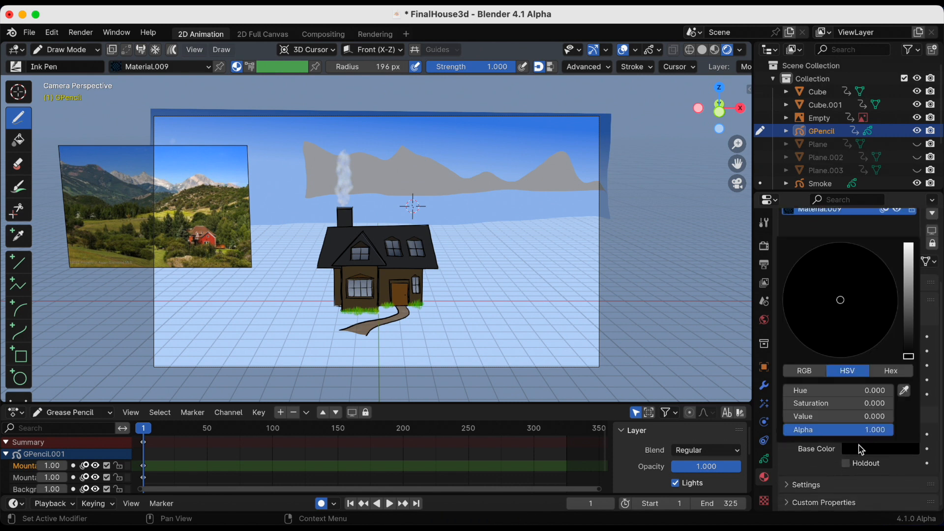
click(904, 393)
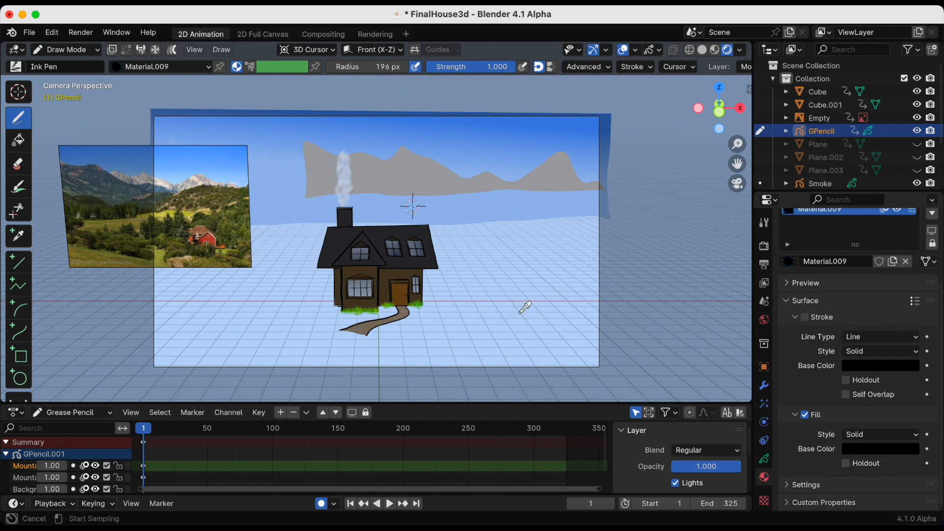
click(102, 169)
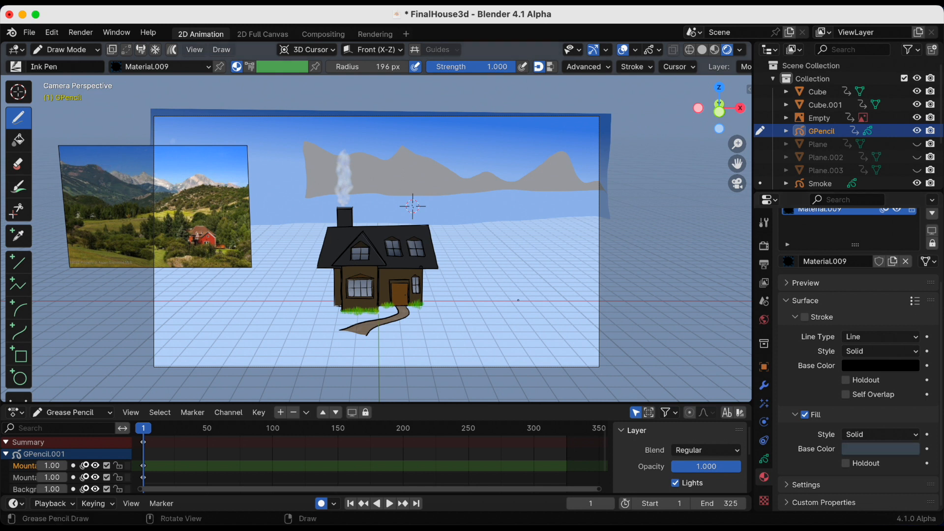
click(876, 449)
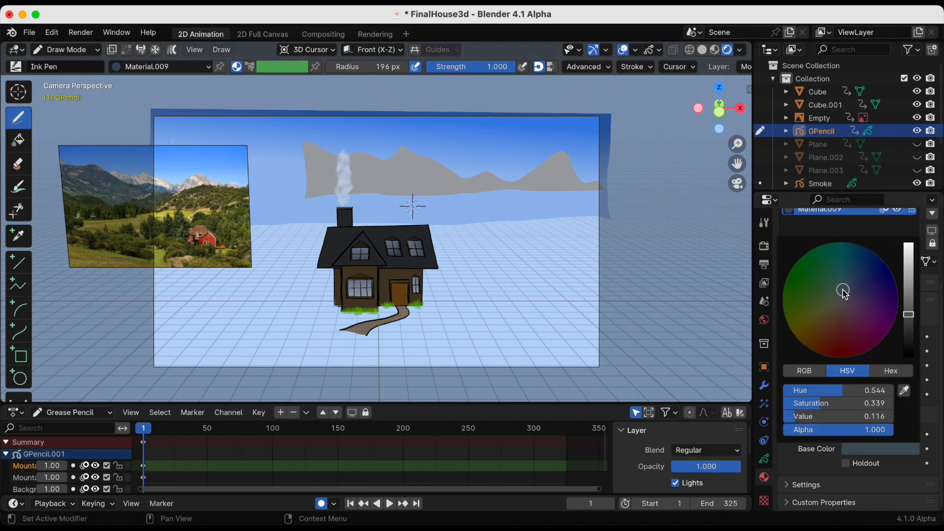
click(909, 320)
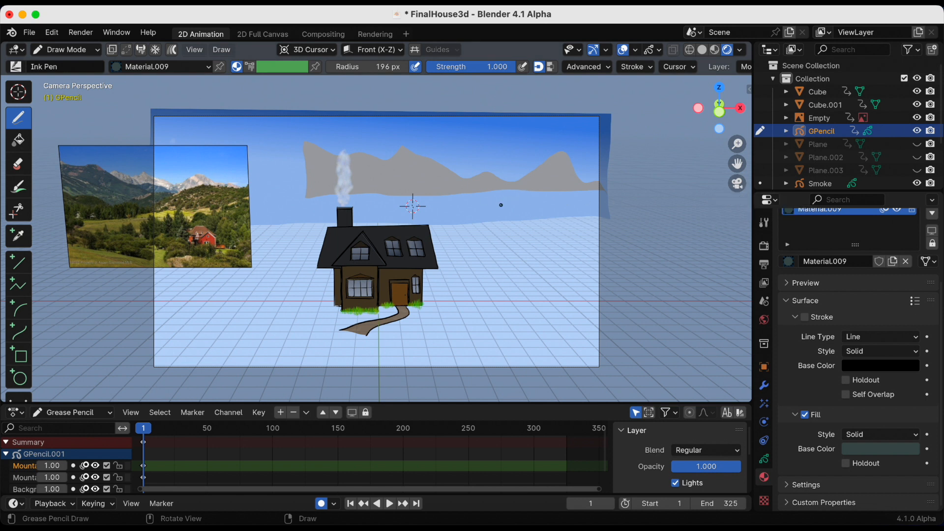
- Draw a dark teal mountain mass sloping from the sky's left edge behind the chimney to a point right of the house
mouse_move(477, 185)
mouse_down()
mouse_move(379, 174)
mouse_move(293, 137)
mouse_move(145, 128)
mouse_up()
mouse_move(147, 173)
mouse_down()
mouse_move(197, 199)
mouse_move(318, 223)
mouse_move(421, 219)
mouse_up()
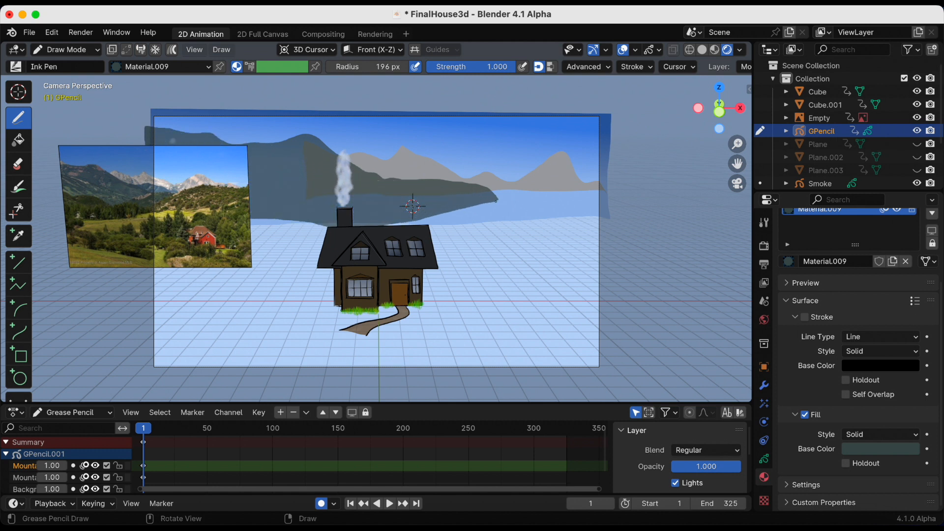
drag(495, 202, 498, 200)
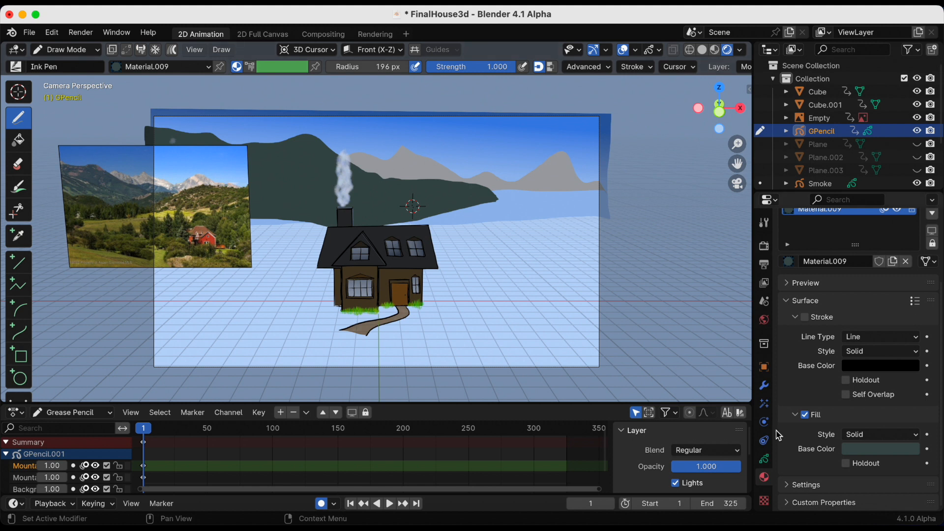
- On a new mountain layer with a dark olive fill-only material, draw nearer hills on both sides behind the house and save the file
click(764, 460)
scroll(861, 386, up, 5)
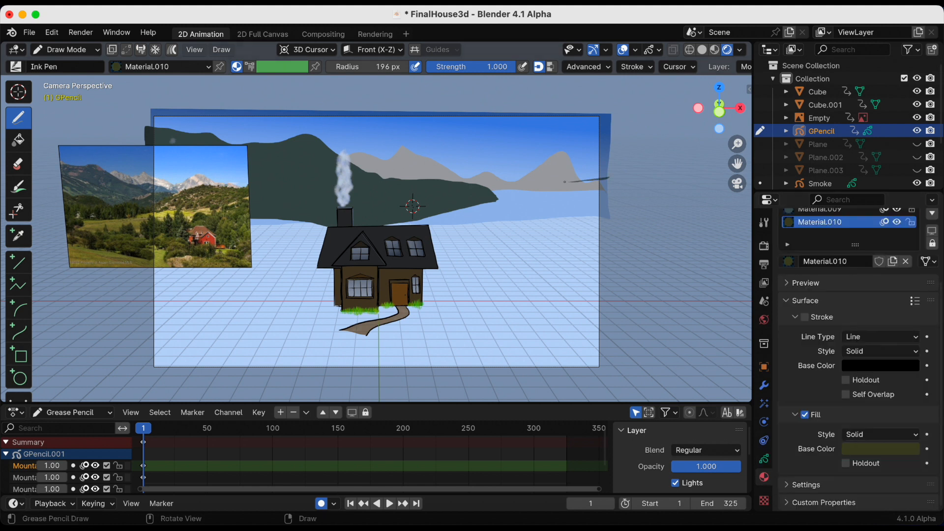
mouse_move(565, 182)
mouse_down()
mouse_move(516, 184)
mouse_move(320, 235)
mouse_move(611, 227)
mouse_up()
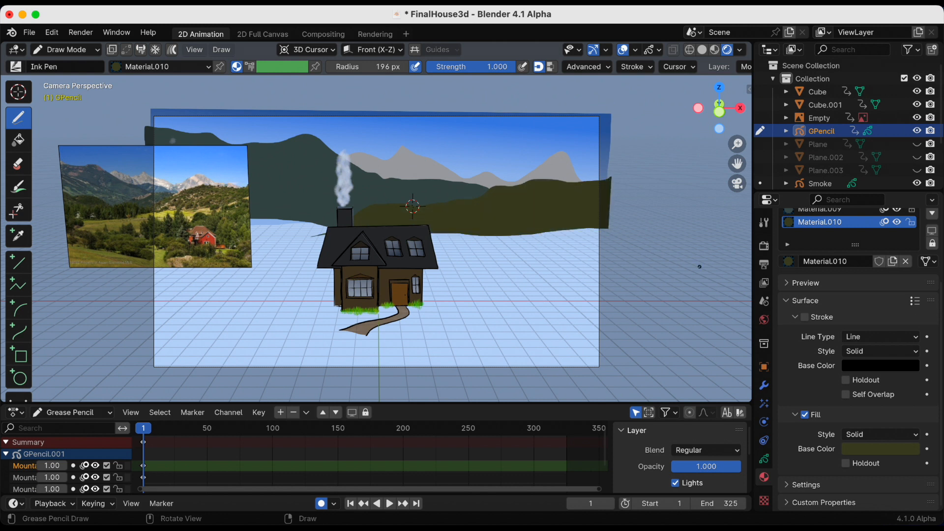
key(super+s)
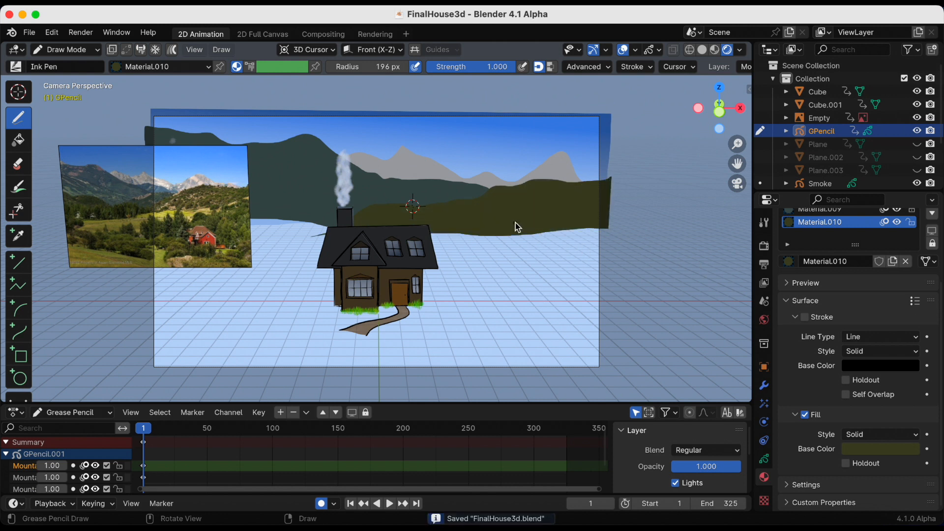
mouse_move(177, 195)
mouse_down()
mouse_move(141, 194)
mouse_move(138, 228)
mouse_move(370, 229)
mouse_up()
key(super+s)
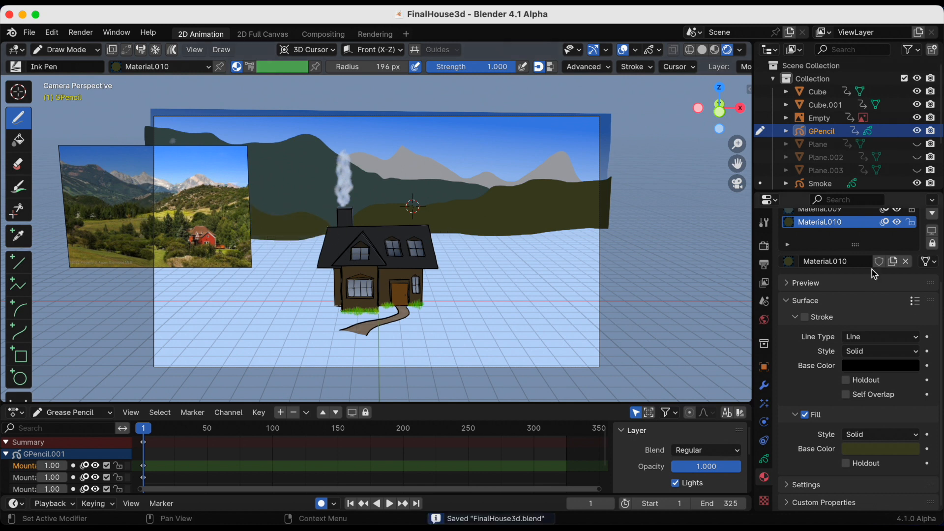
- Enlarge the Outliner, switch from Draw Mode to Object Mode and save the file
scroll(845, 295, up, 4)
mouse_move(871, 194)
mouse_down()
mouse_move(871, 259)
mouse_move(871, 251)
mouse_up()
click(66, 49)
click(69, 62)
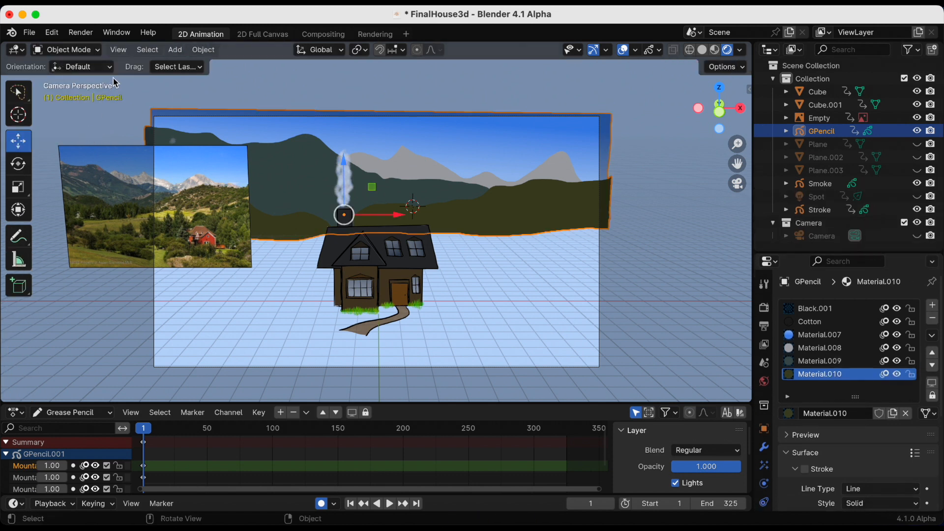
key(super+s)
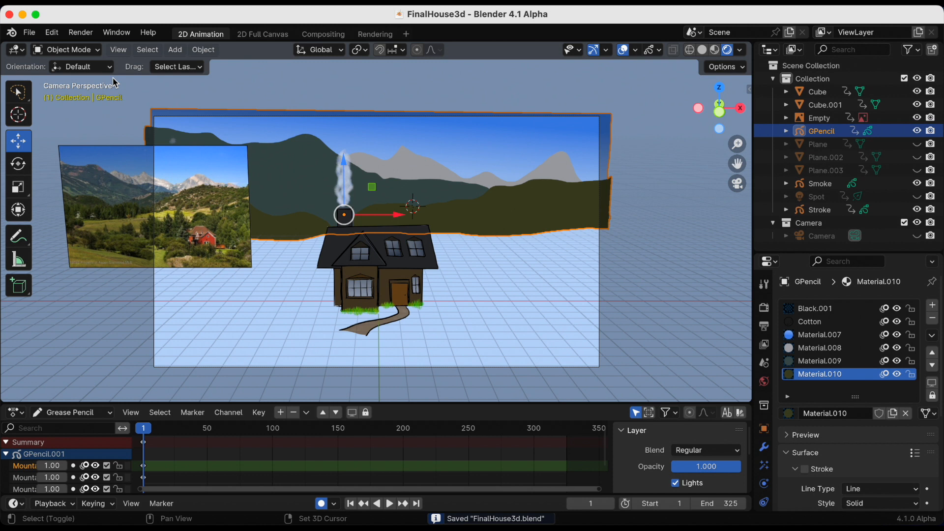
- Add a blank Grease Pencil object at the 3D cursor
key(shift+a)
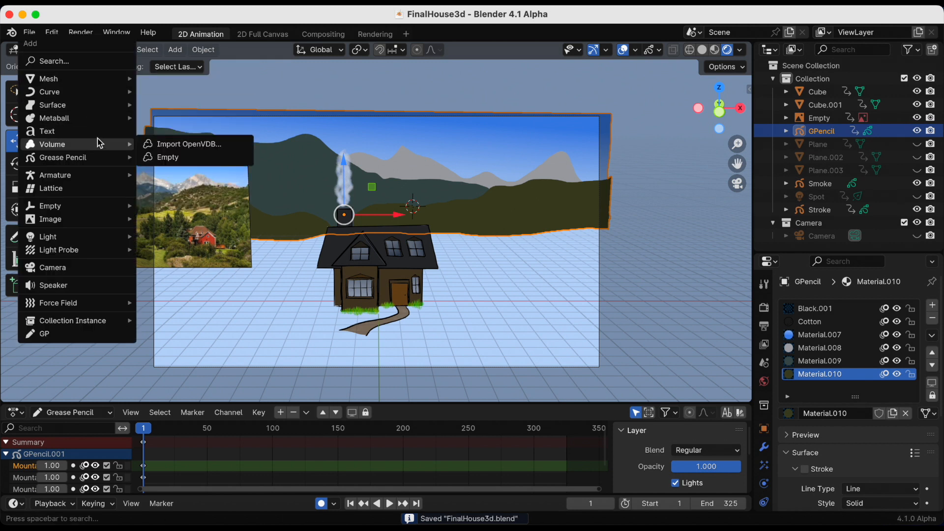
mouse_move(99, 157)
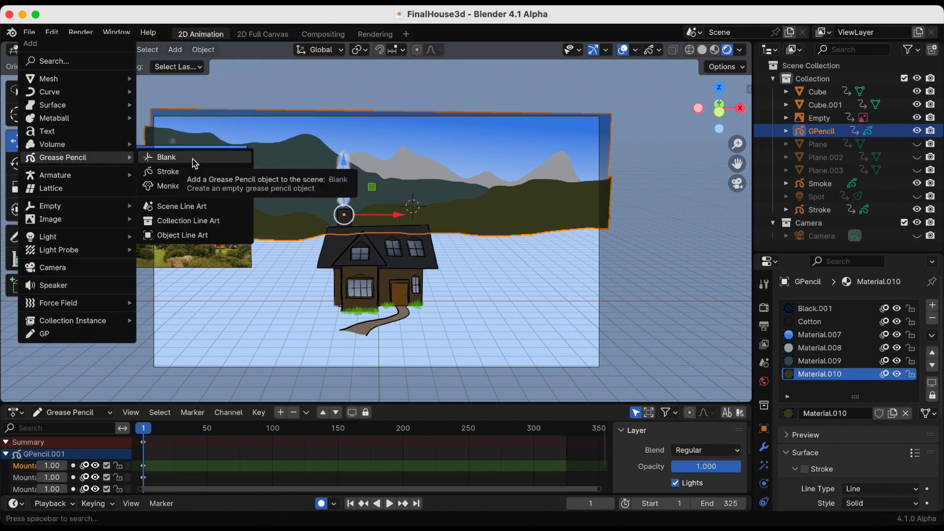
click(194, 159)
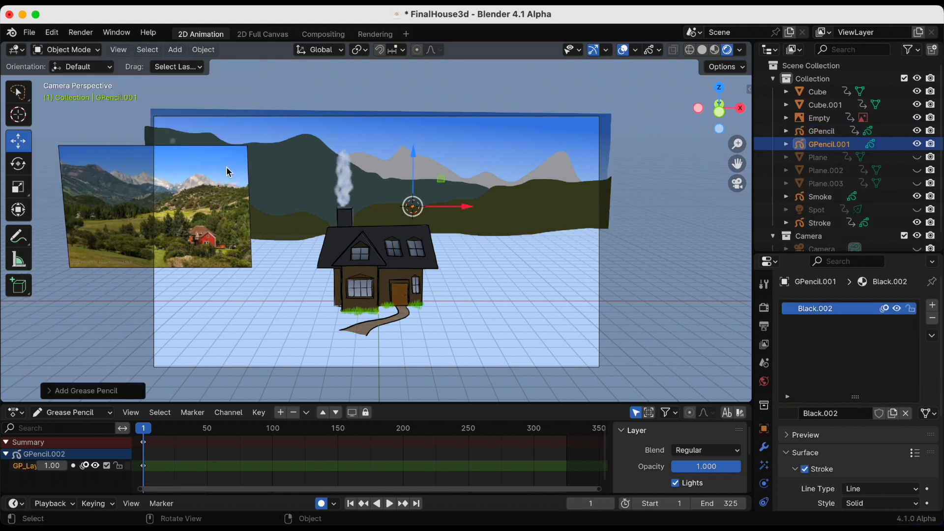
- Rename the new Grease Pencil object as Field and the existing GPencil object as Mountains
double_click(823, 144)
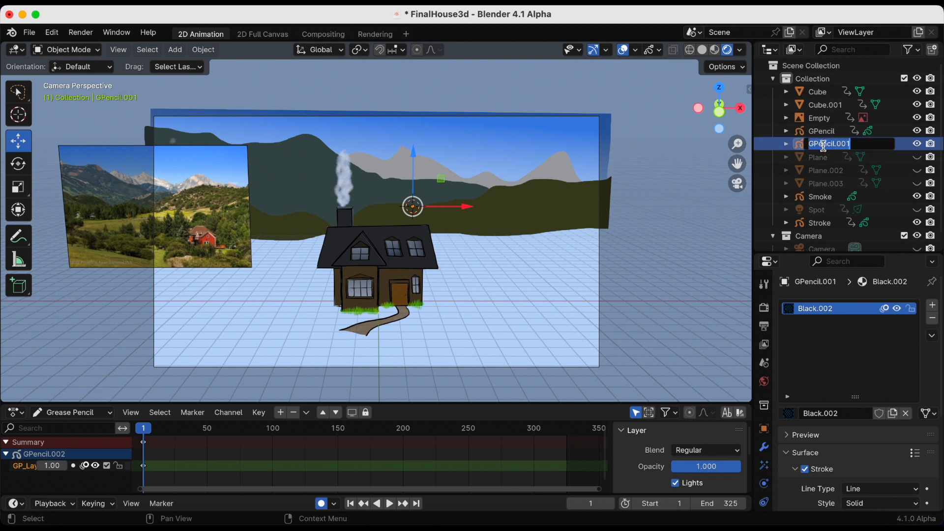
text(Field)
key(Return)
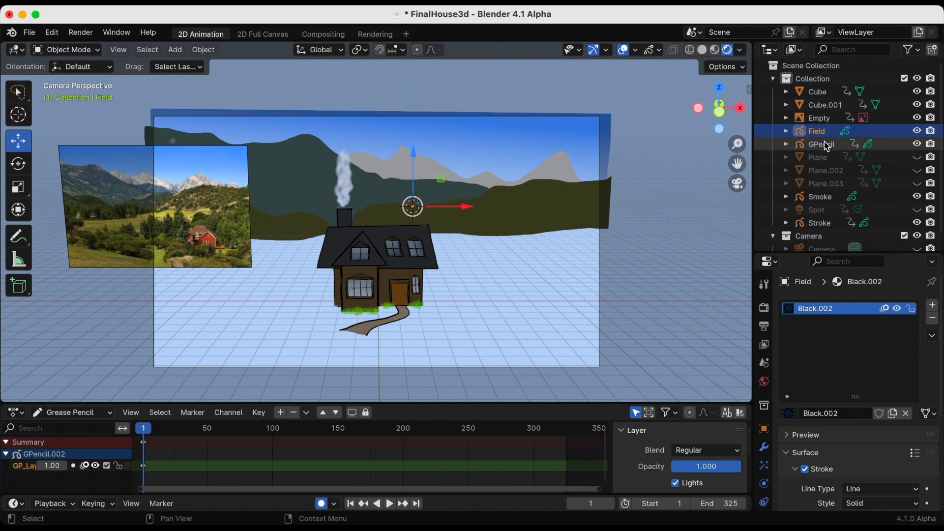
click(918, 144)
click(918, 144)
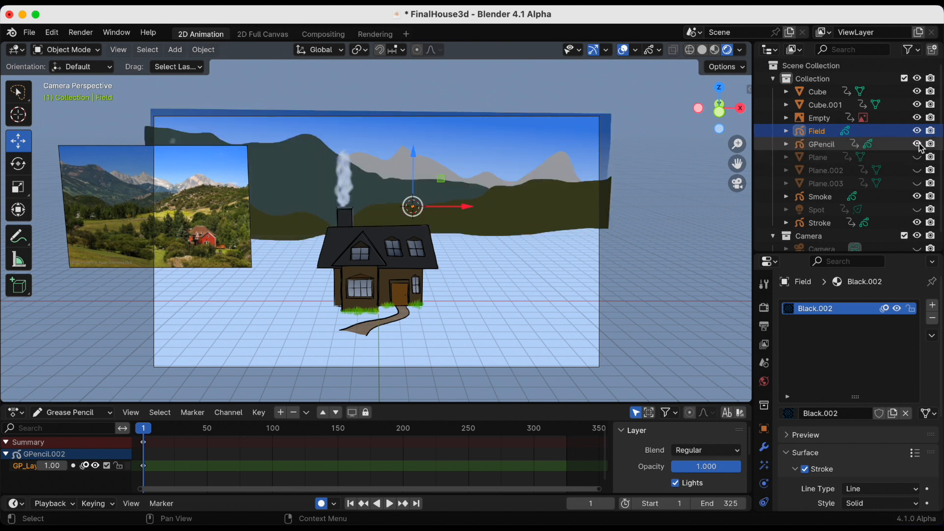
double_click(831, 145)
text(Mount)
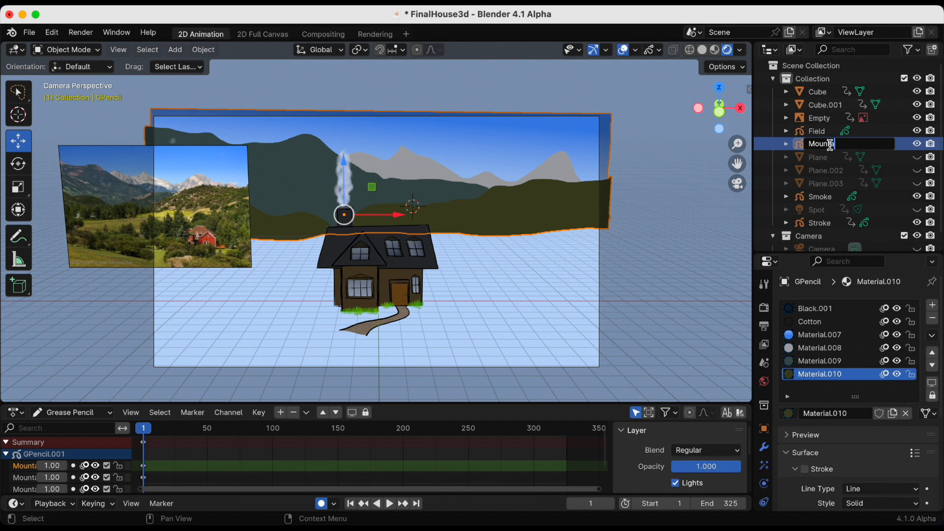
text(ains)
key(Return)
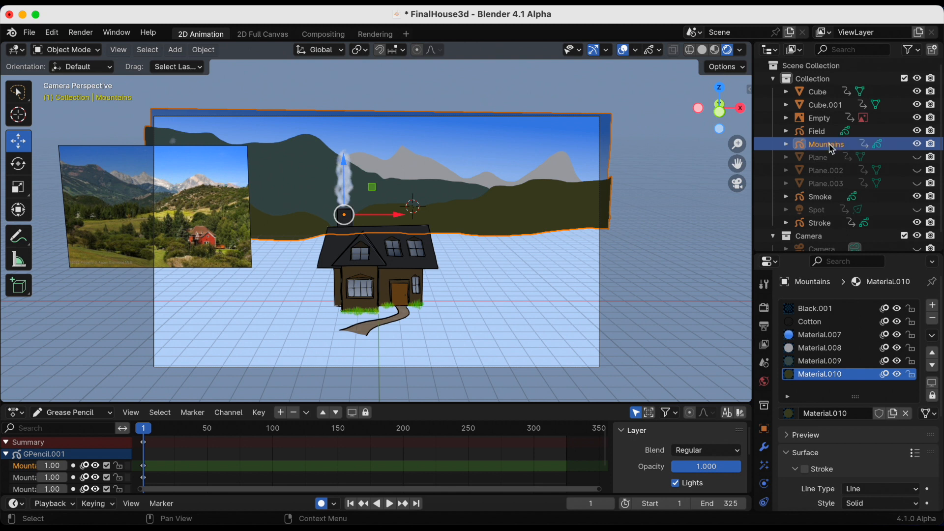
- Put the Field object into Draw Mode and enlarge the Properties editor
click(819, 133)
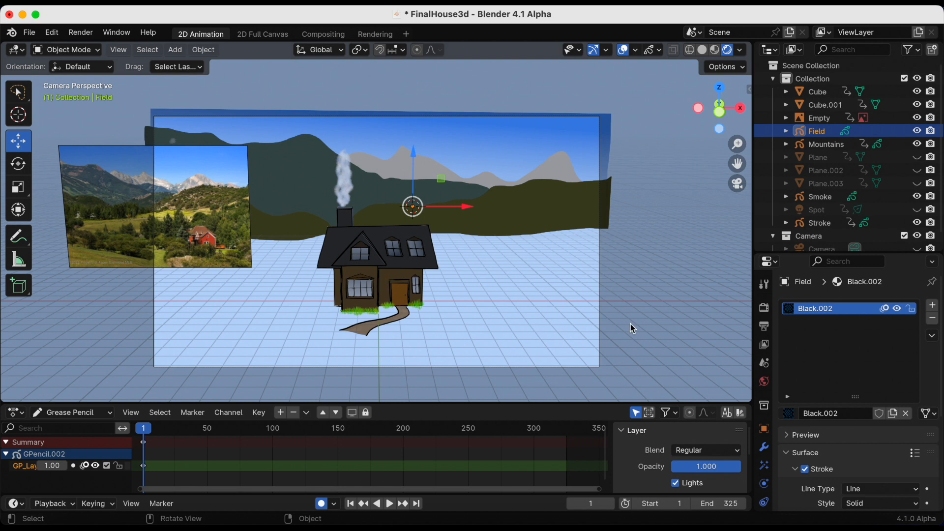
click(71, 50)
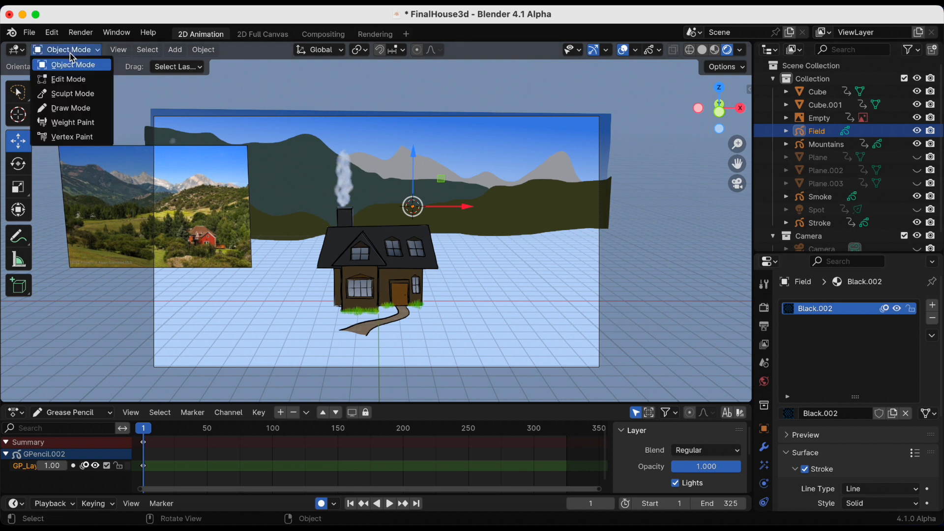
click(75, 107)
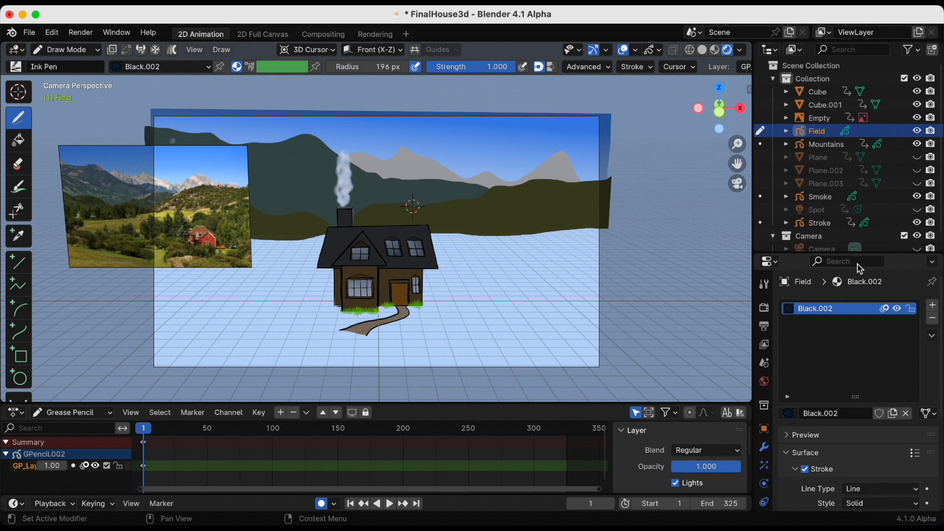
drag(845, 254, 840, 144)
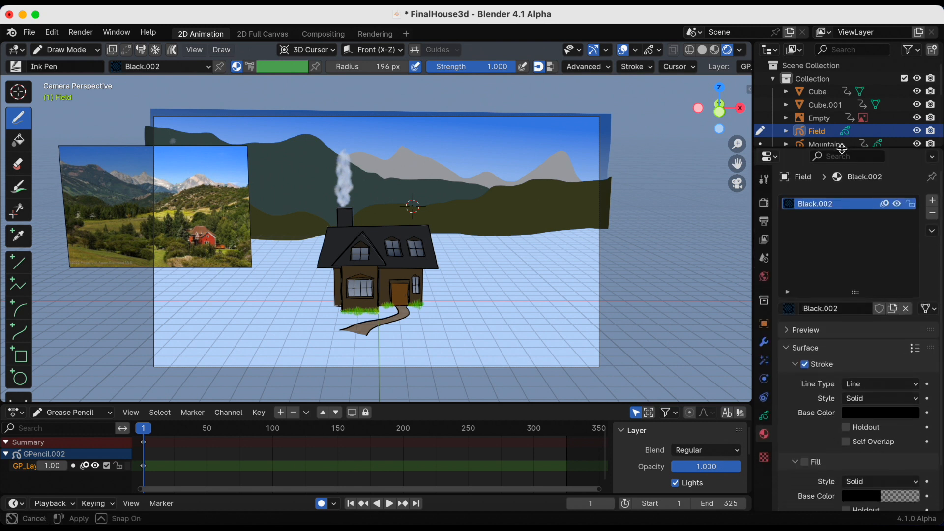
- Rename the Field object's layer as FieldBackground
click(764, 418)
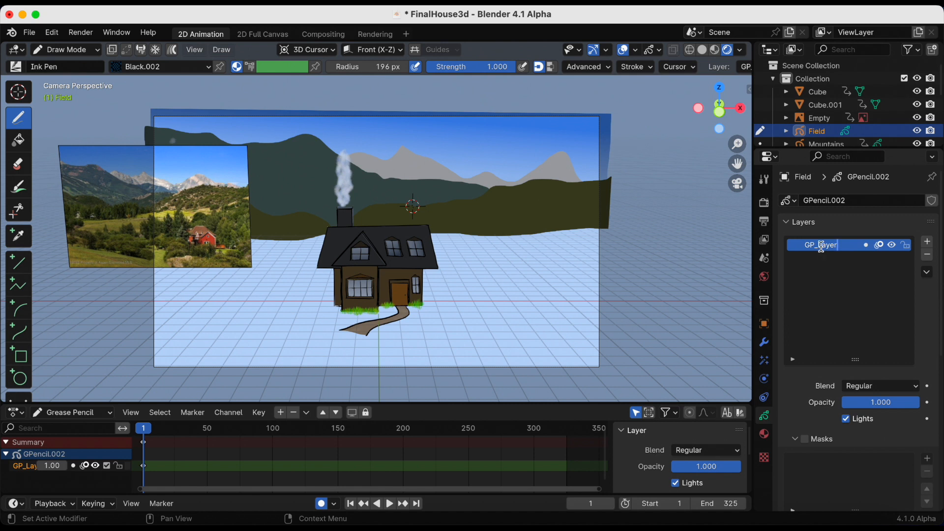
double_click(822, 246)
key(BackSpace)
text(FieldBackground)
key(Return)
- Add a fill-only material to Field, sampling its yellow-green fill colour from the field in the reference photo and adjusting its brightness
click(764, 434)
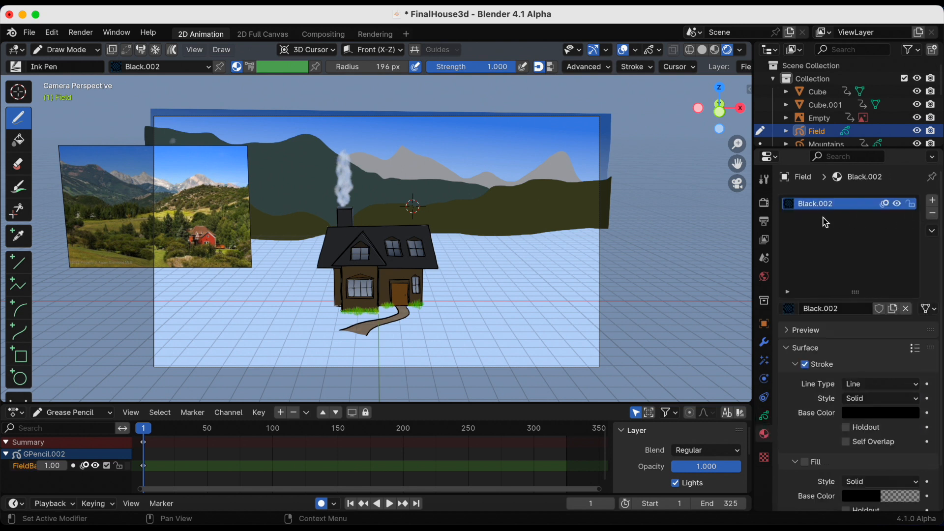
click(934, 204)
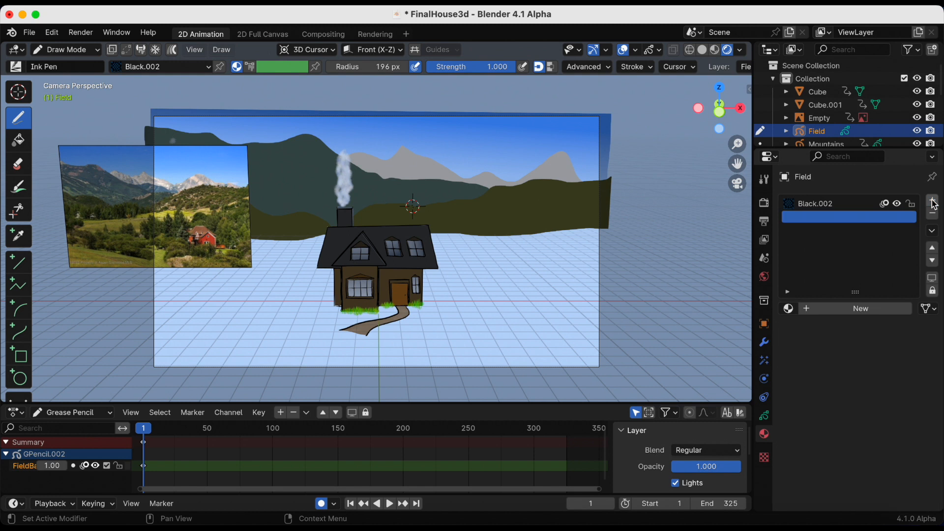
click(824, 311)
scroll(816, 383, down, 2)
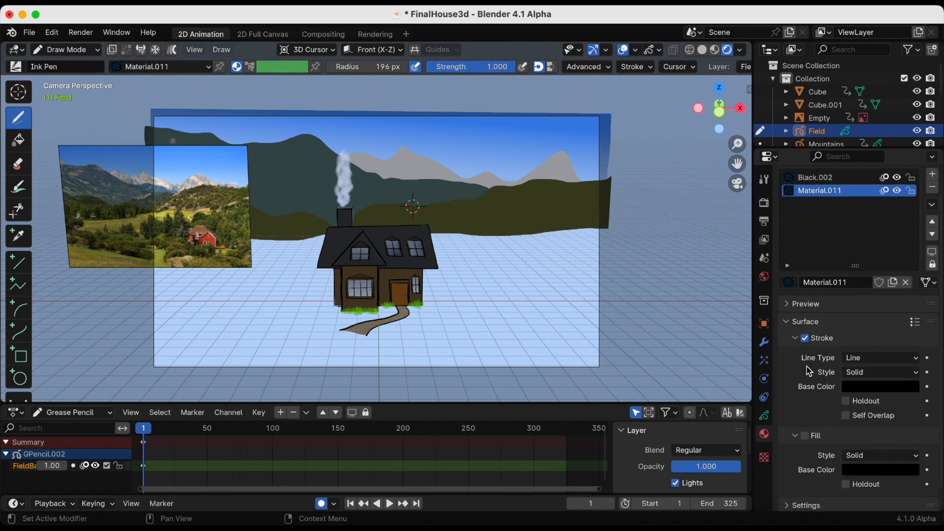
click(805, 436)
click(870, 471)
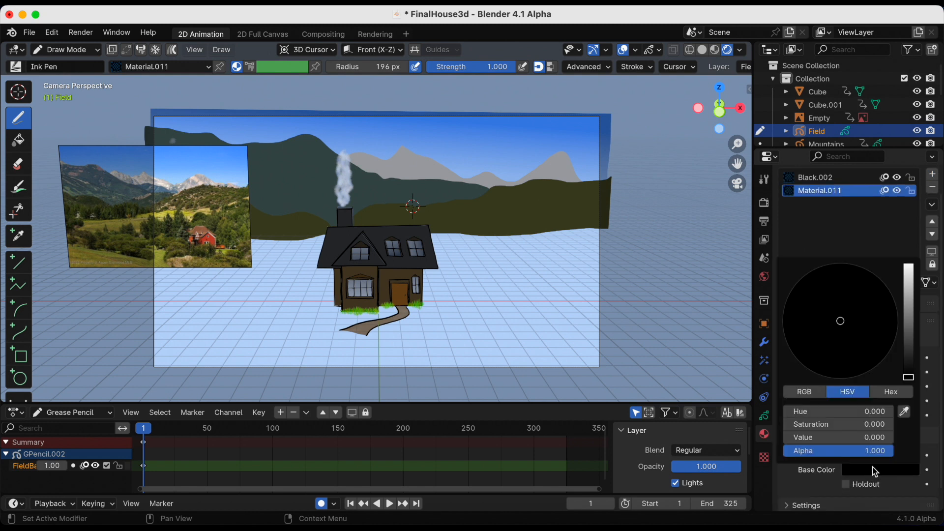
click(905, 411)
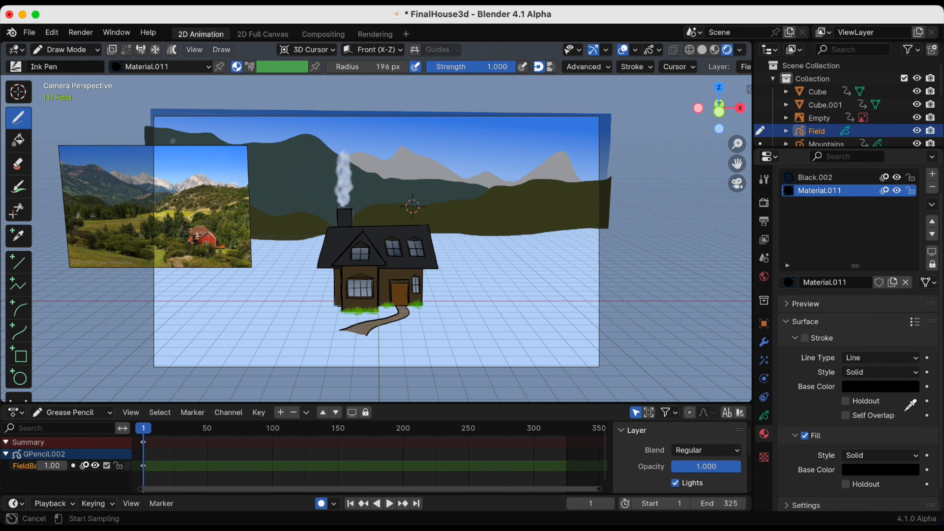
click(165, 213)
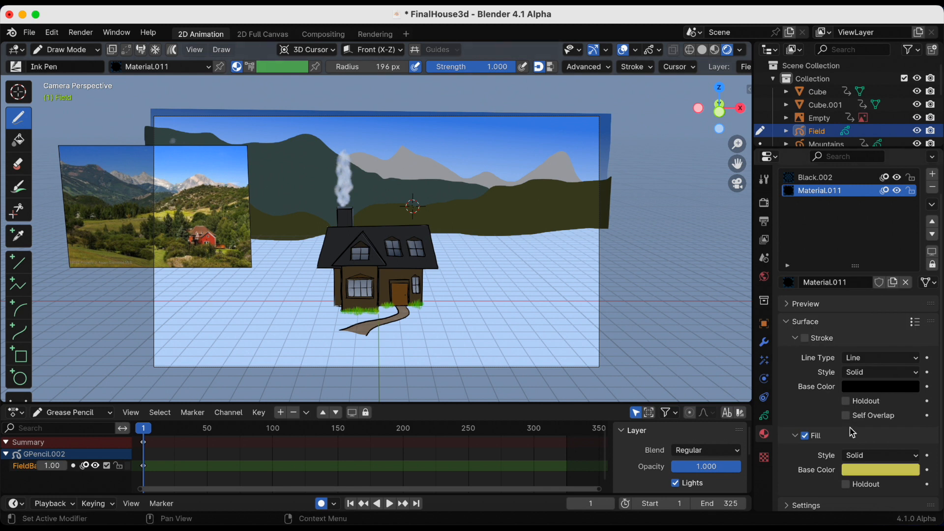
click(878, 471)
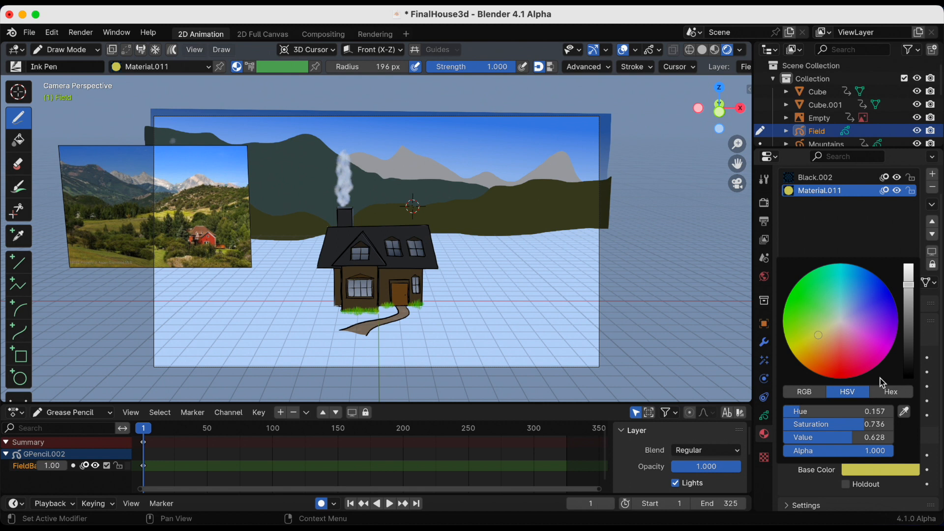
drag(911, 289, 909, 284)
- Place the 3D cursor on the ground between the house and the mountains and return to the camera view
mouse_move(624, 266)
middle_down()
mouse_move(639, 236)
mouse_move(626, 215)
mouse_move(562, 238)
mouse_move(468, 247)
mouse_move(480, 255)
mouse_move(534, 246)
mouse_move(566, 261)
mouse_move(605, 256)
mouse_move(632, 213)
mouse_move(514, 251)
mouse_move(511, 243)
middle_up()
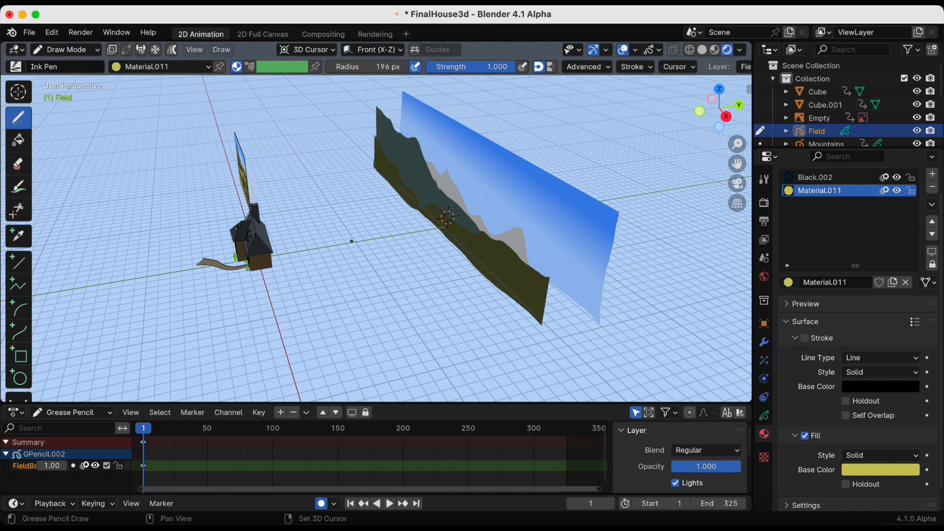
middle_drag(516, 253, 521, 261)
mouse_move(410, 238)
middle_down()
mouse_move(386, 237)
mouse_move(693, 190)
middle_up()
shift+right_click(347, 253)
click(742, 185)
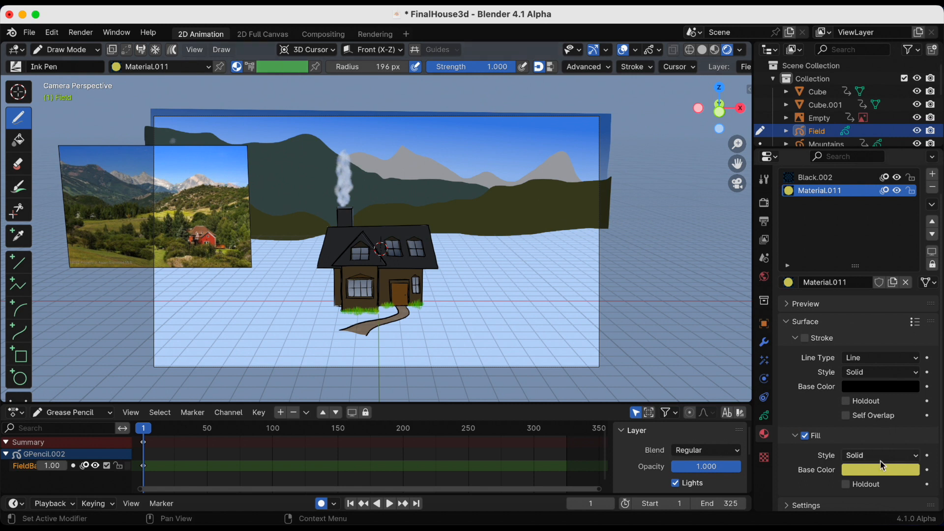
- Set the field material's fill to a linear gradient with a secondary olive colour sampled from the photo and brightened
click(859, 456)
click(869, 498)
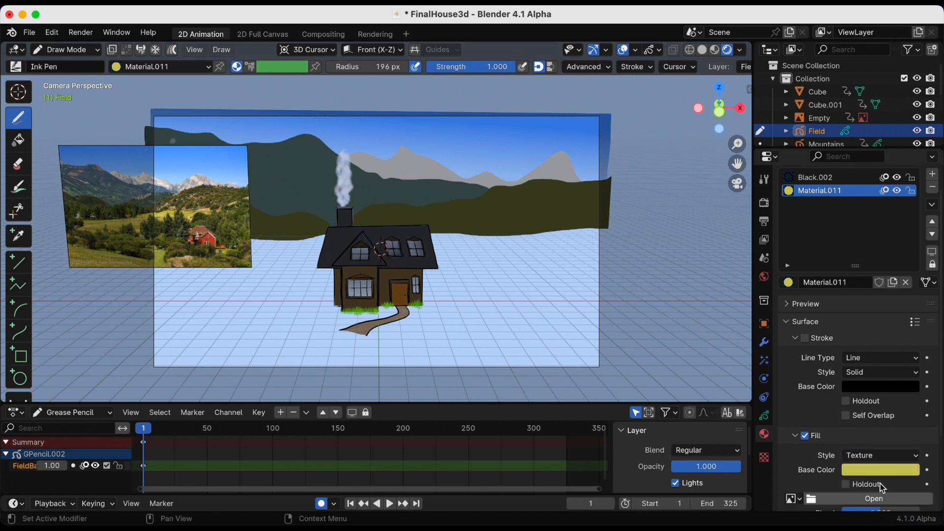
scroll(941, 379, down, 6)
click(875, 321)
click(880, 348)
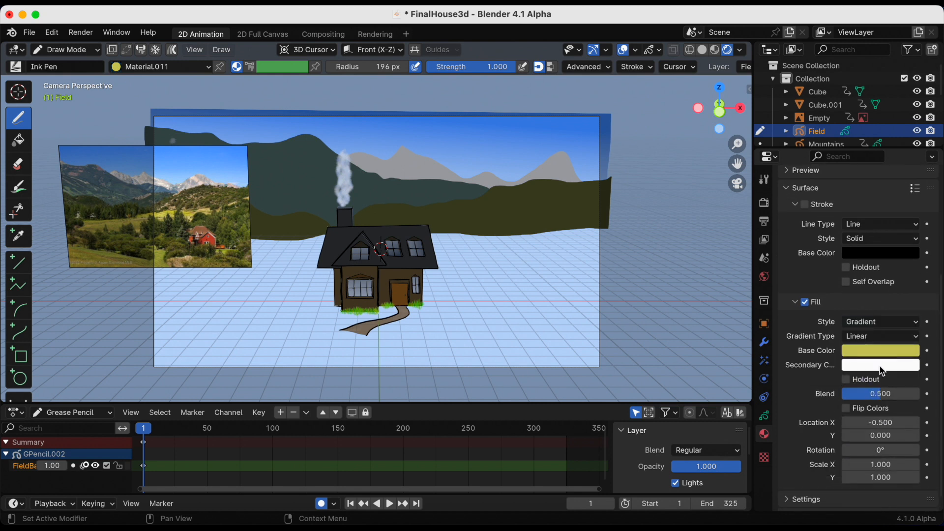
click(869, 368)
click(903, 334)
click(124, 222)
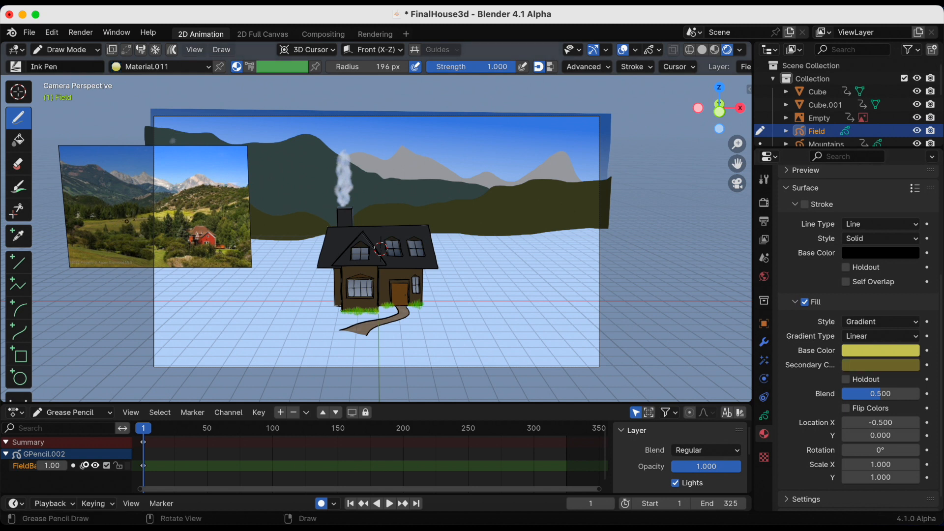
click(875, 365)
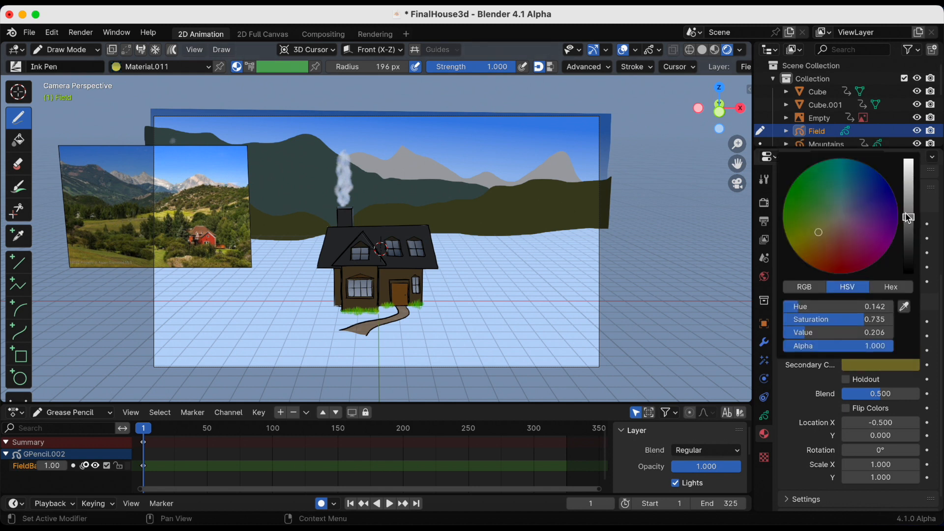
drag(908, 217, 908, 202)
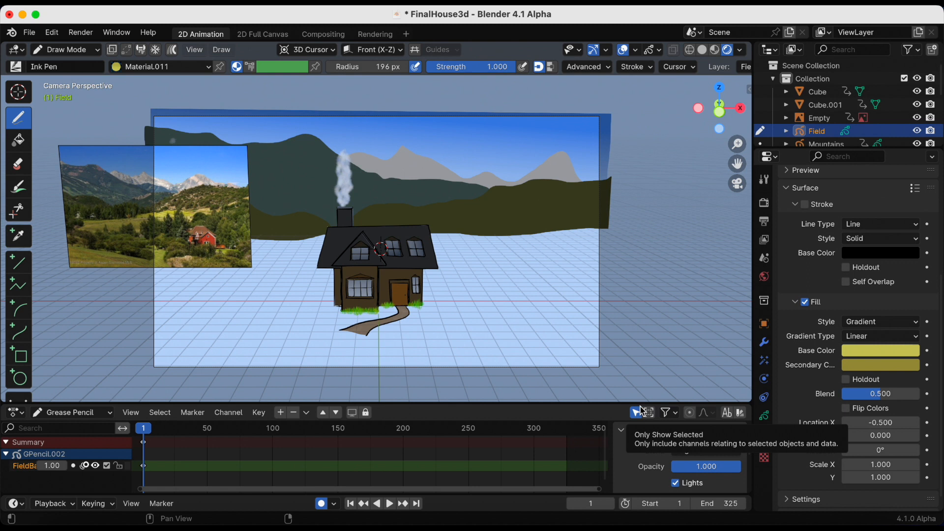
- Save the file and draw a yellow field band across the camera frame behind the house, below the dark hills
key(super+s)
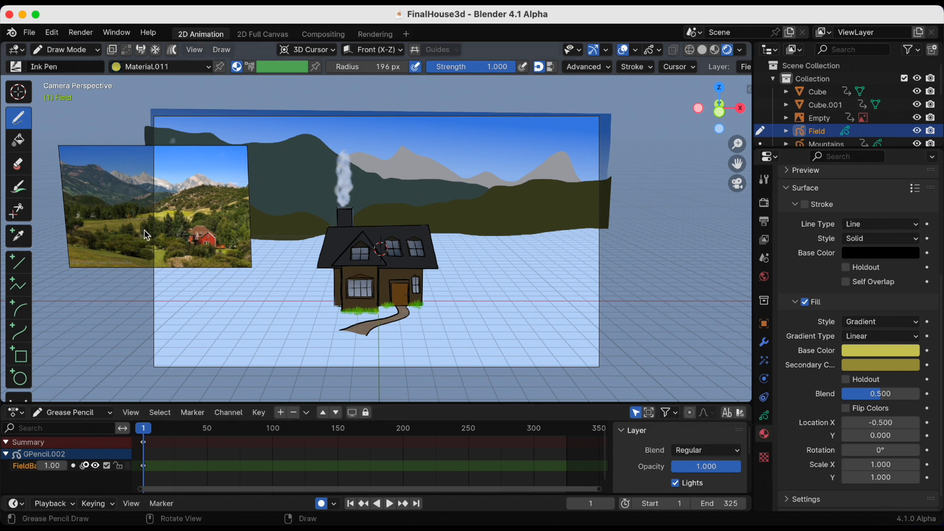
drag(186, 247, 614, 305)
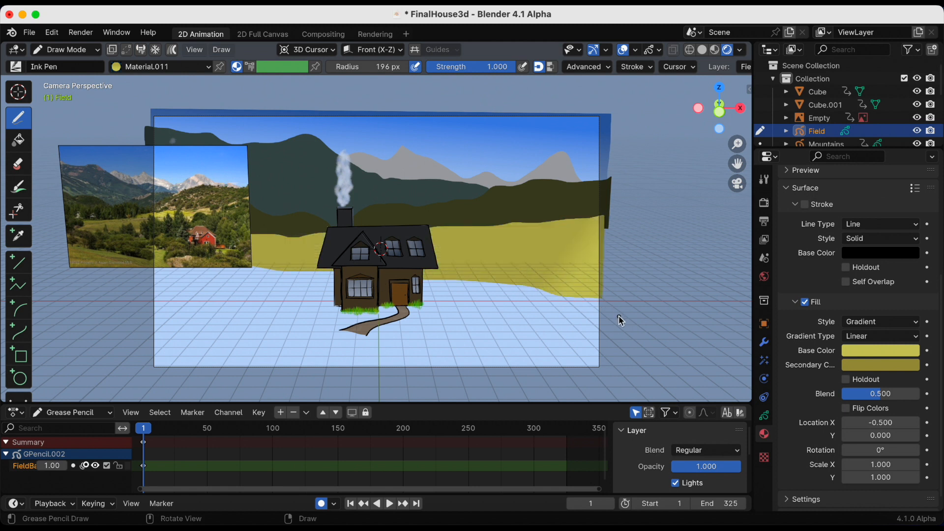
- Switch to Object Mode and move the reference photo left, clear of the camera frame
click(61, 51)
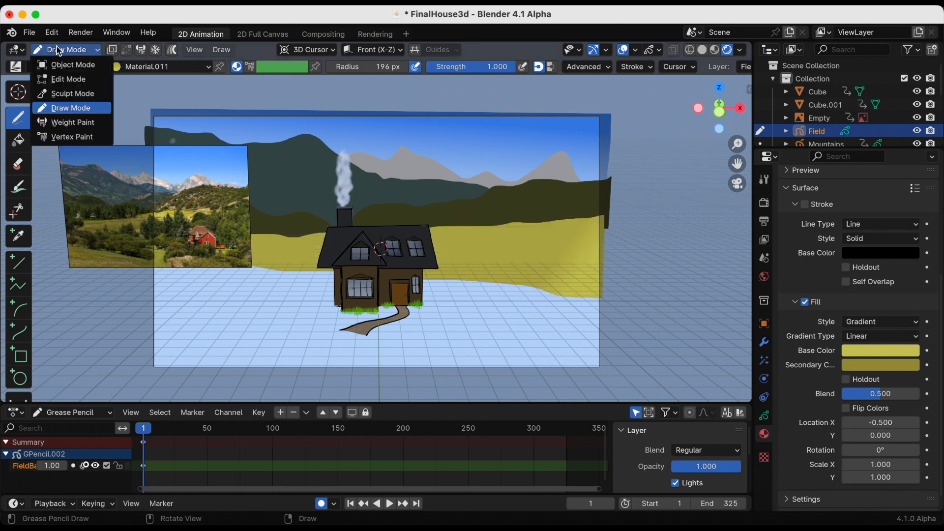
click(66, 64)
click(151, 200)
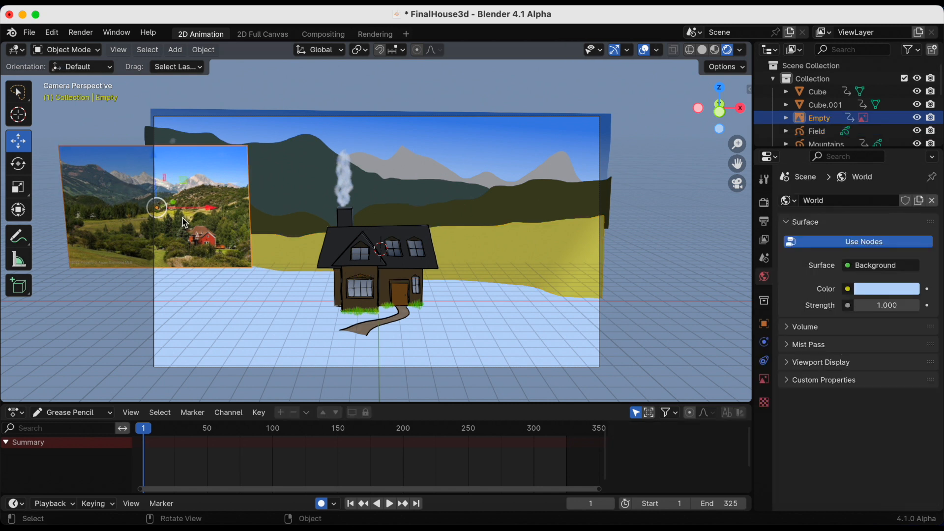
drag(202, 215, 83, 199)
scroll(386, 244, down, 2)
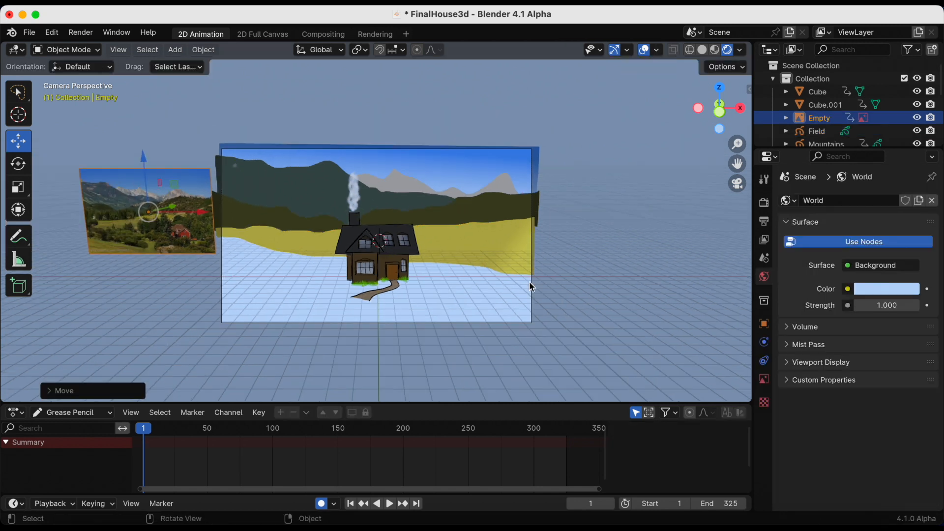
scroll(595, 288, up, 1)
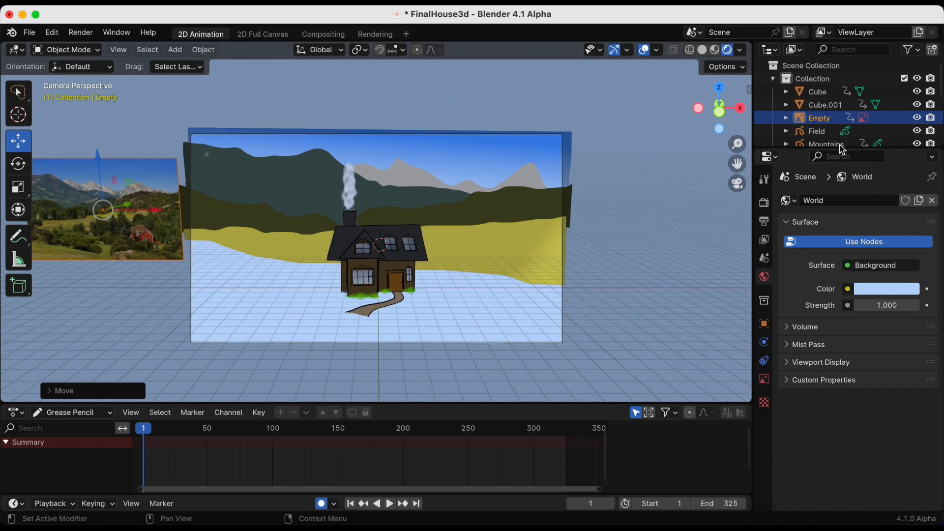
- On a front layer of Field, draw a fill-only green foreground field across the lower frame up to the yellow band, and save the file
click(820, 131)
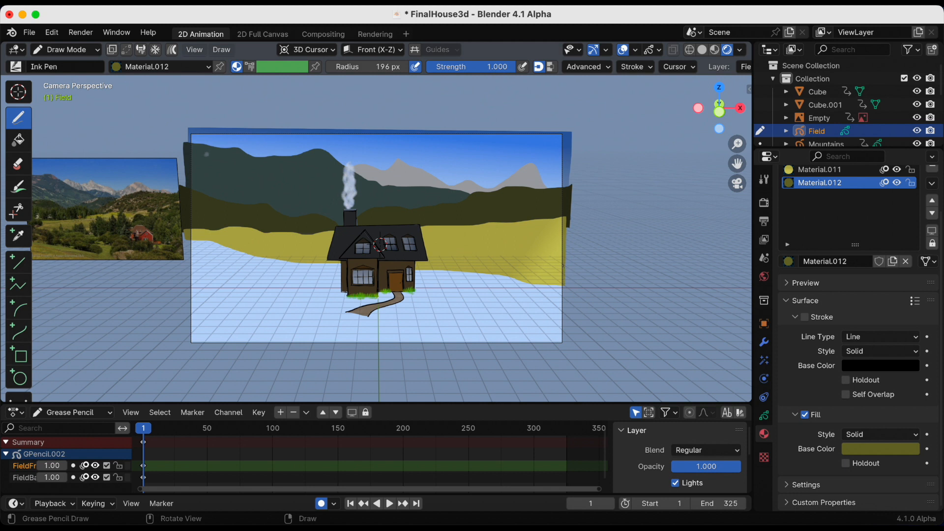
mouse_move(562, 265)
mouse_down()
mouse_move(415, 269)
mouse_move(195, 298)
mouse_move(187, 342)
mouse_move(344, 350)
mouse_move(591, 328)
mouse_move(506, 362)
mouse_move(273, 362)
mouse_up()
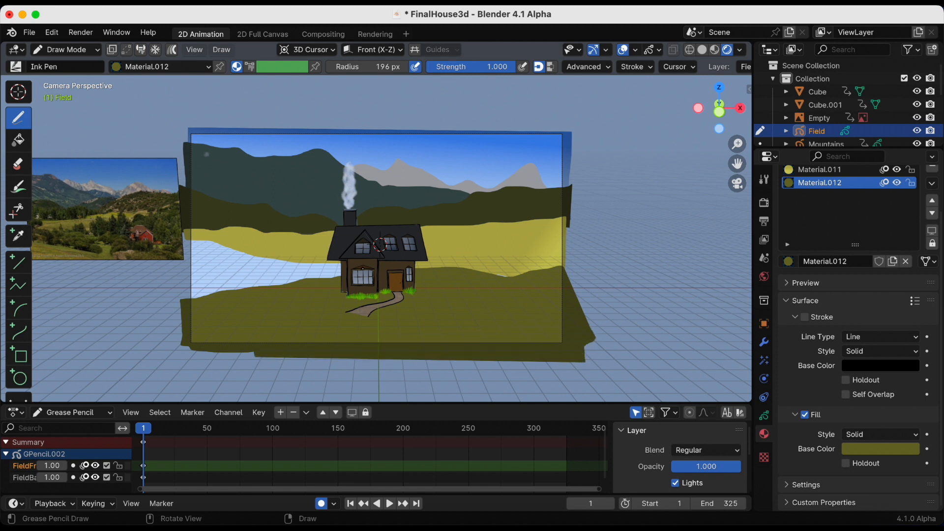
mouse_move(321, 260)
mouse_down()
mouse_move(192, 236)
mouse_move(179, 295)
mouse_move(337, 264)
mouse_up()
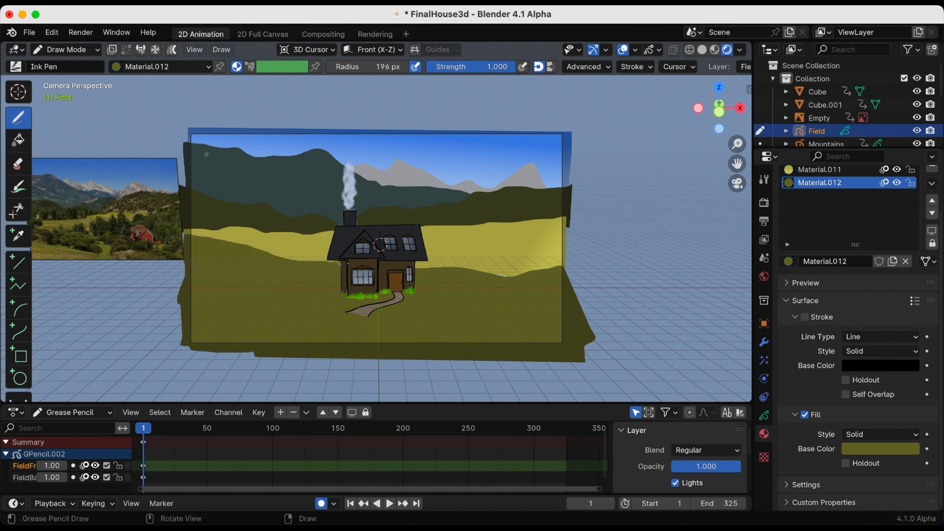
key(super+s)
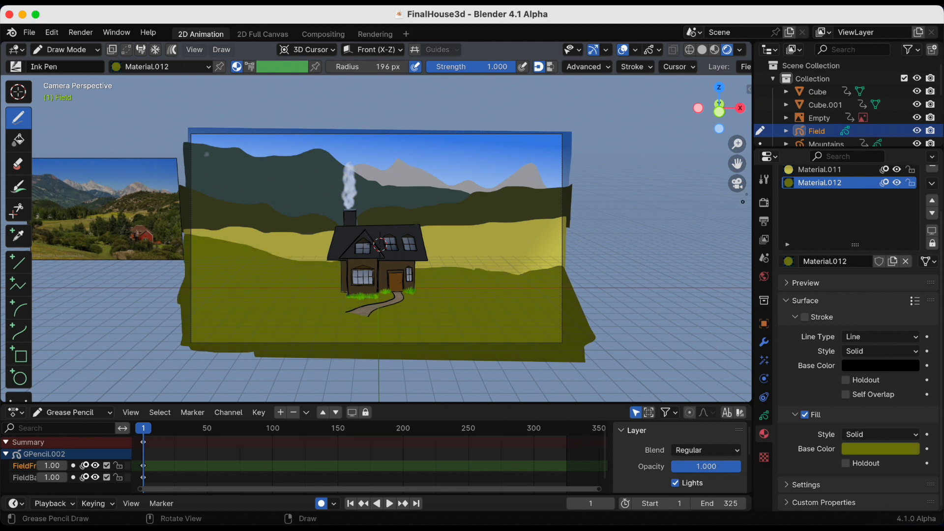
middle_drag(739, 209, 590, 217)
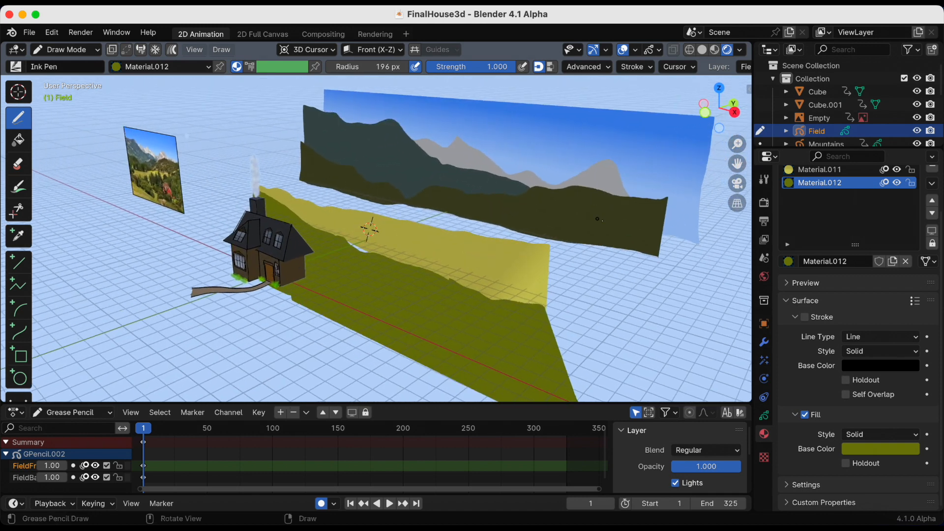
- Switch Field to Edit Mode, lock the FieldFront layer, unlock FieldBackground and make it the active layer
click(64, 50)
click(63, 63)
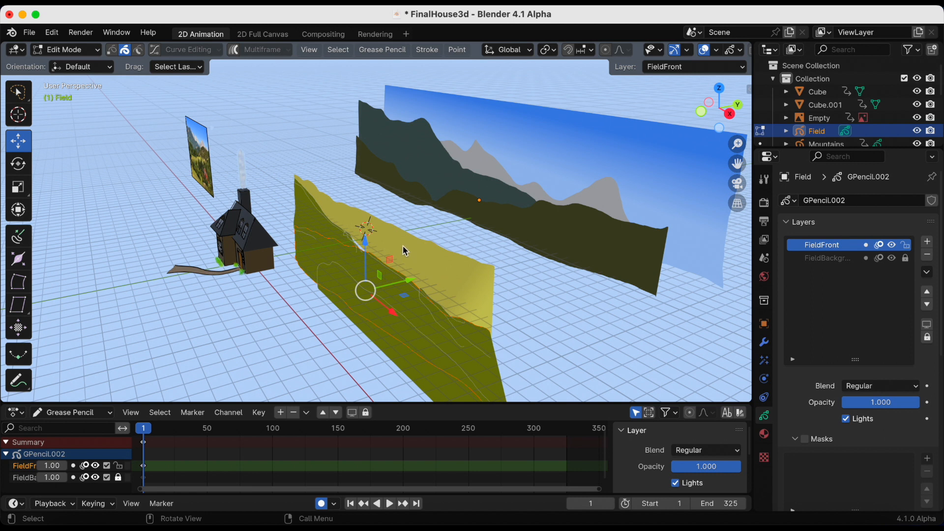
click(906, 245)
click(906, 258)
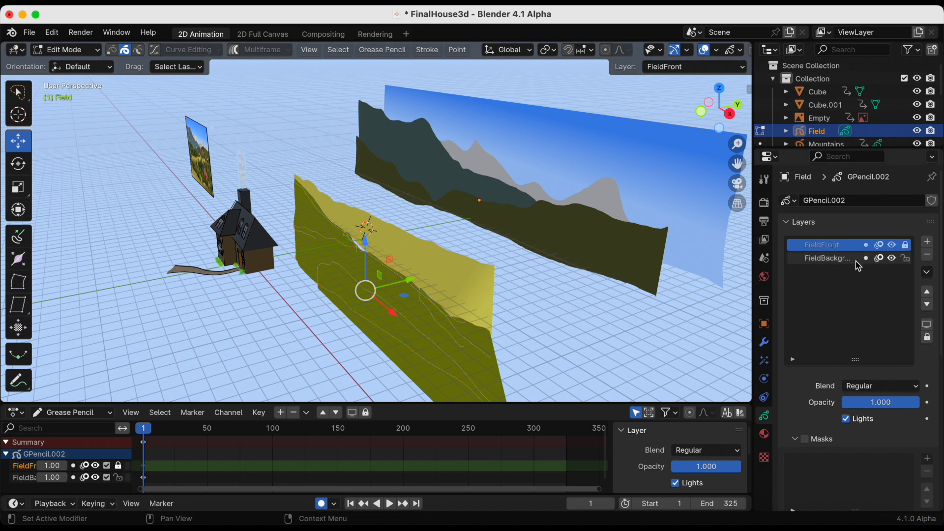
click(891, 259)
click(892, 258)
click(815, 258)
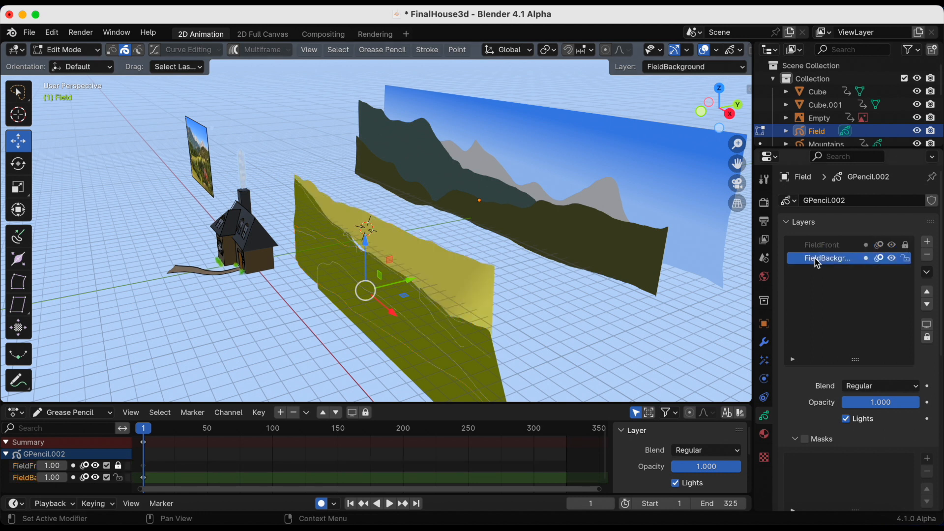
- Move all FieldBackground strokes back along Y towards the hills and raise them slightly, checking the result through the camera
middle_drag(447, 276, 400, 264)
key(a)
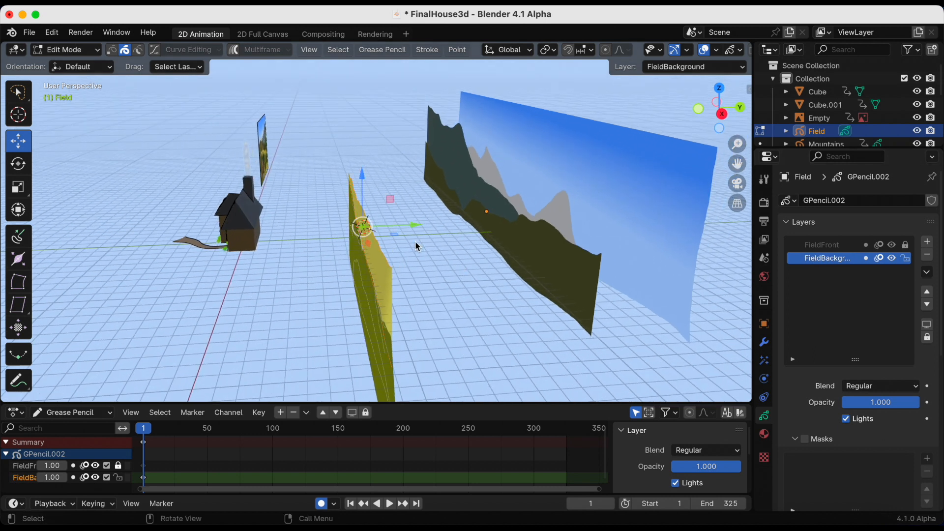
drag(409, 225, 450, 220)
drag(405, 172, 406, 166)
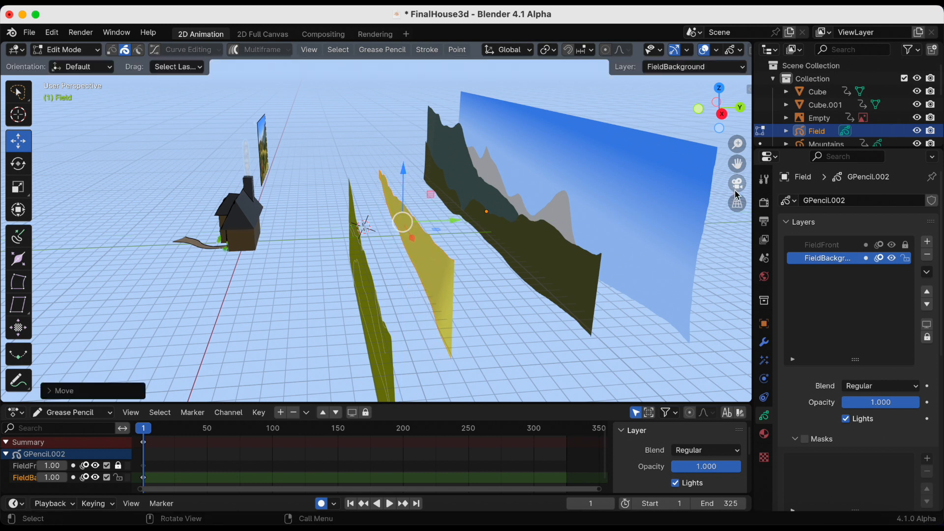
click(735, 188)
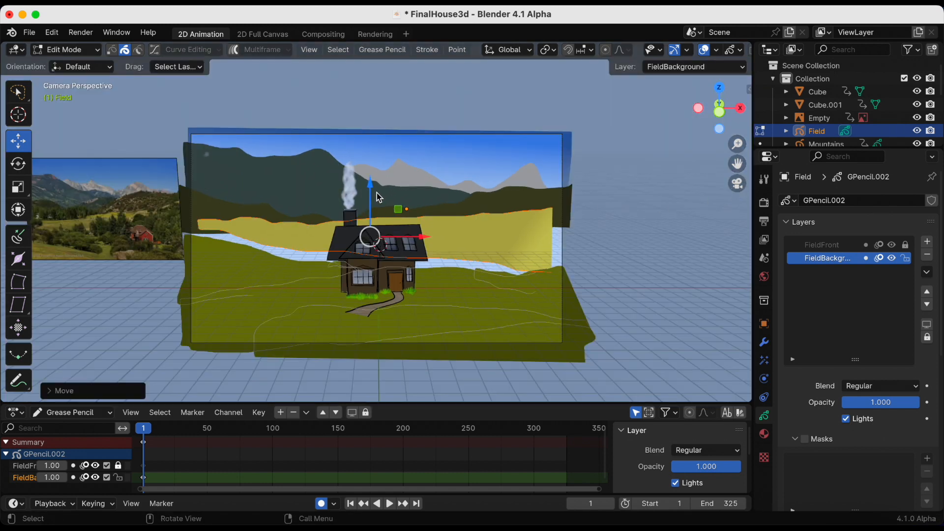
drag(374, 194, 374, 188)
- In Sculpt Mode, push the yellow field's outline to close the gaps above the green field and fill the camera frame's width
click(60, 51)
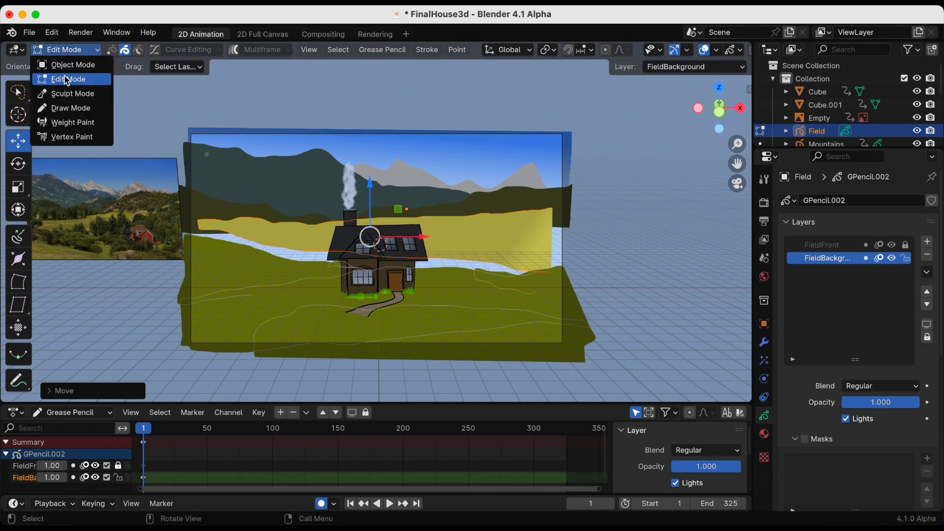
click(72, 93)
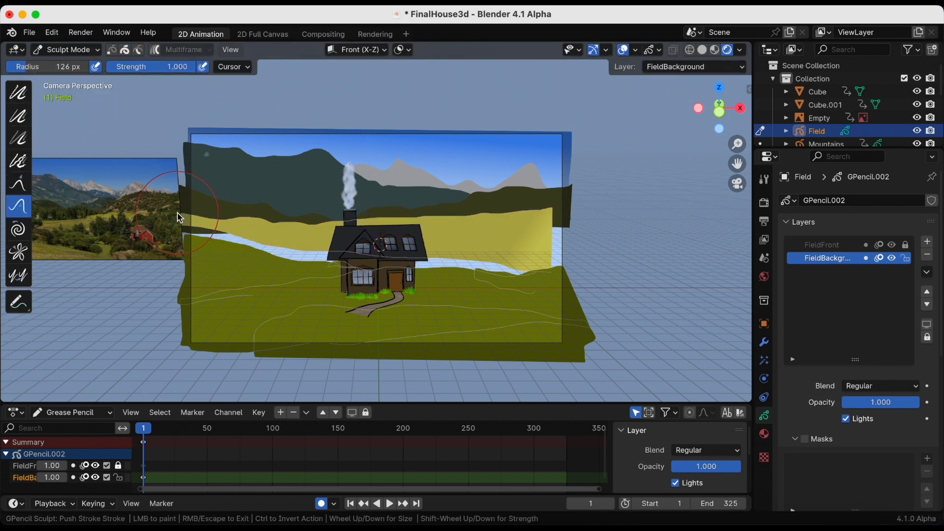
mouse_move(240, 229)
mouse_down()
mouse_move(198, 229)
mouse_move(224, 228)
mouse_move(217, 219)
mouse_move(208, 235)
mouse_move(230, 235)
mouse_move(240, 224)
mouse_move(289, 254)
mouse_up()
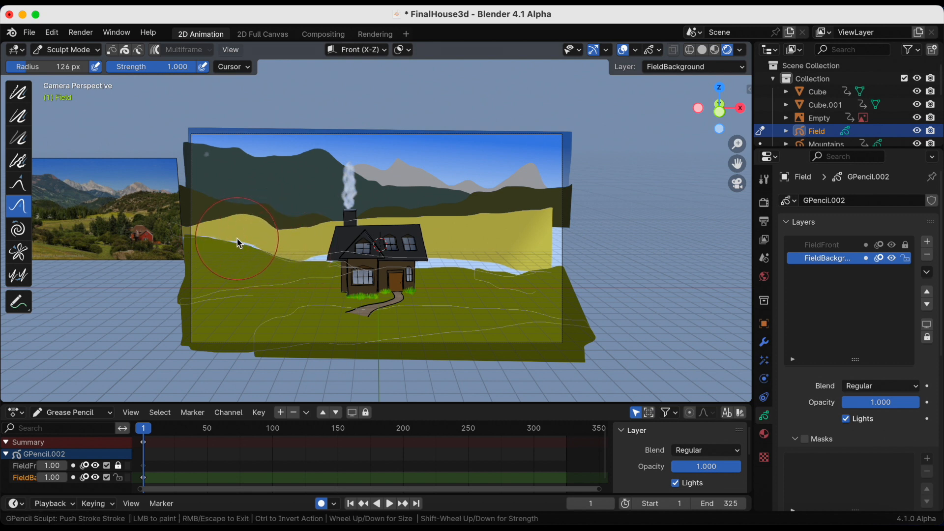
mouse_move(509, 226)
mouse_down()
mouse_move(552, 224)
mouse_move(537, 274)
mouse_move(553, 271)
mouse_up()
drag(317, 246, 322, 255)
drag(390, 256, 390, 263)
mouse_move(478, 250)
mouse_down()
mouse_move(480, 265)
mouse_move(406, 246)
mouse_up()
mouse_move(344, 253)
mouse_down()
mouse_move(332, 258)
mouse_move(354, 256)
mouse_up()
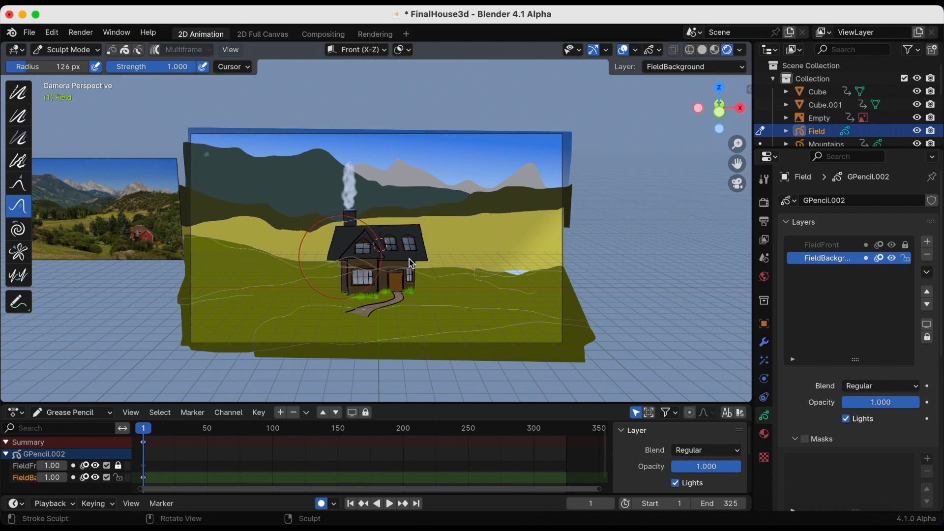
drag(511, 268, 552, 257)
drag(541, 224, 569, 220)
drag(440, 234, 445, 229)
mouse_move(529, 231)
mouse_down()
mouse_move(533, 219)
mouse_move(548, 230)
mouse_up()
middle_drag(538, 261, 508, 285)
middle_drag(544, 279, 514, 278)
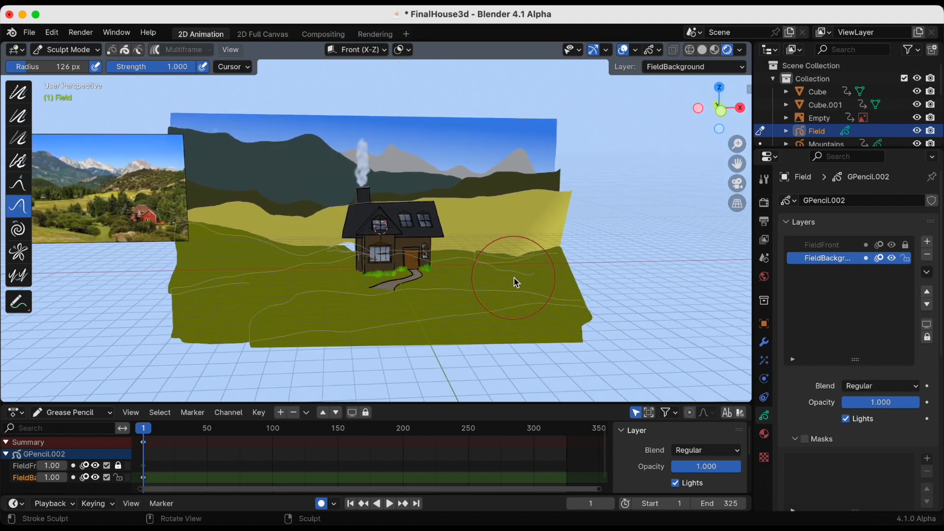
click(736, 184)
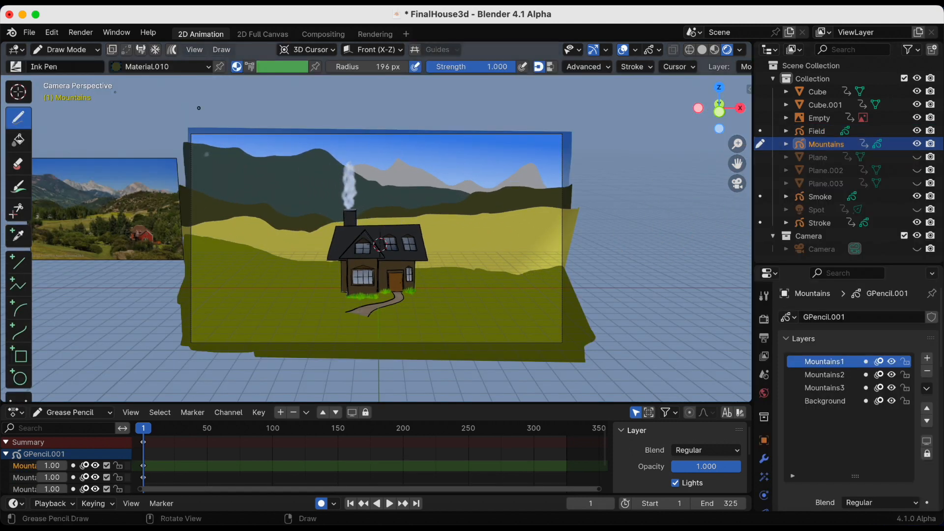
- Choose the tex_oil_1 brush for drawing on Mountains and bring up the object's material properties
click(16, 67)
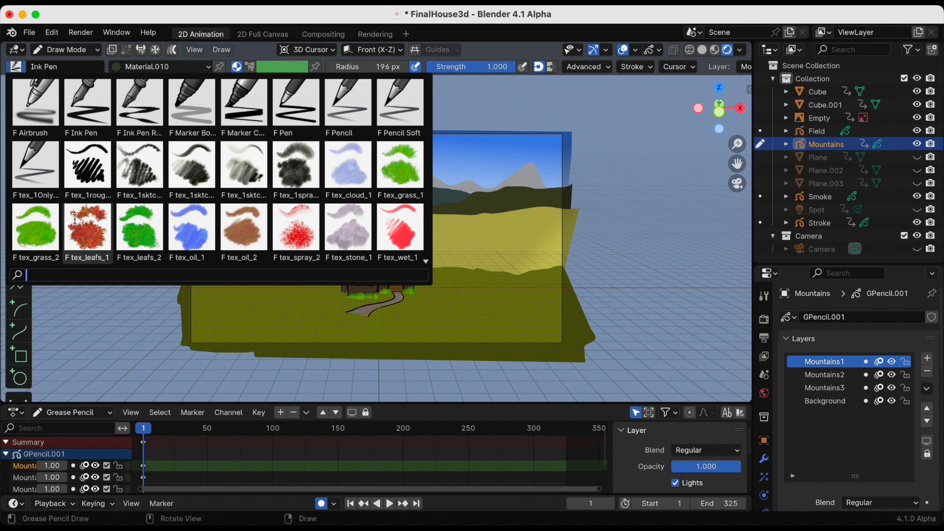
click(183, 225)
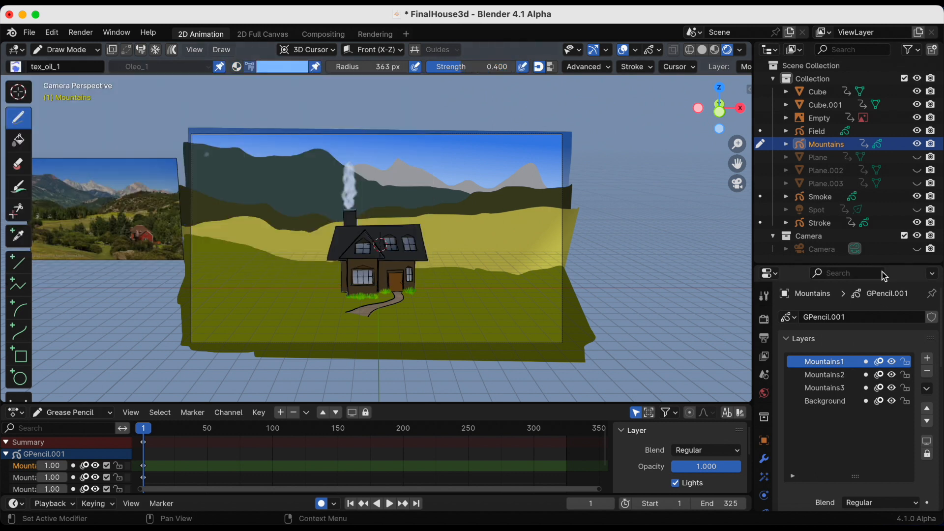
drag(883, 264, 883, 158)
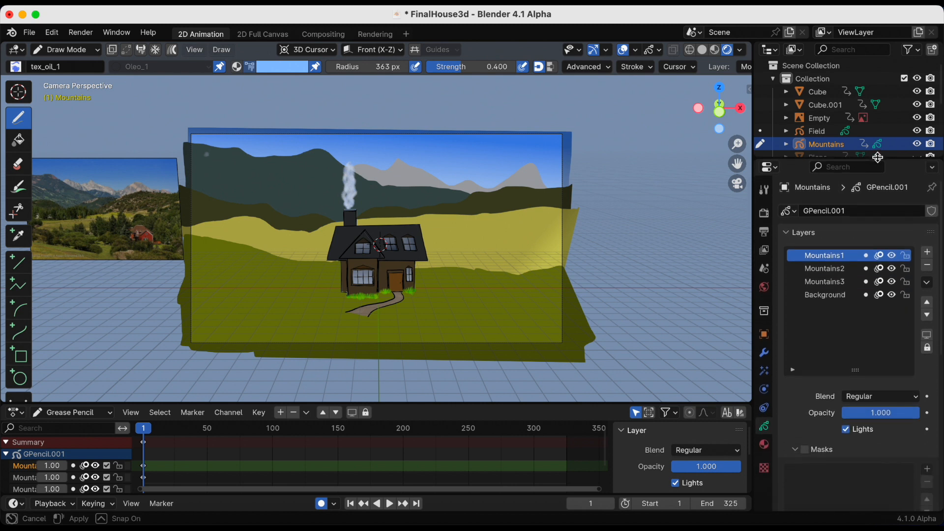
click(766, 446)
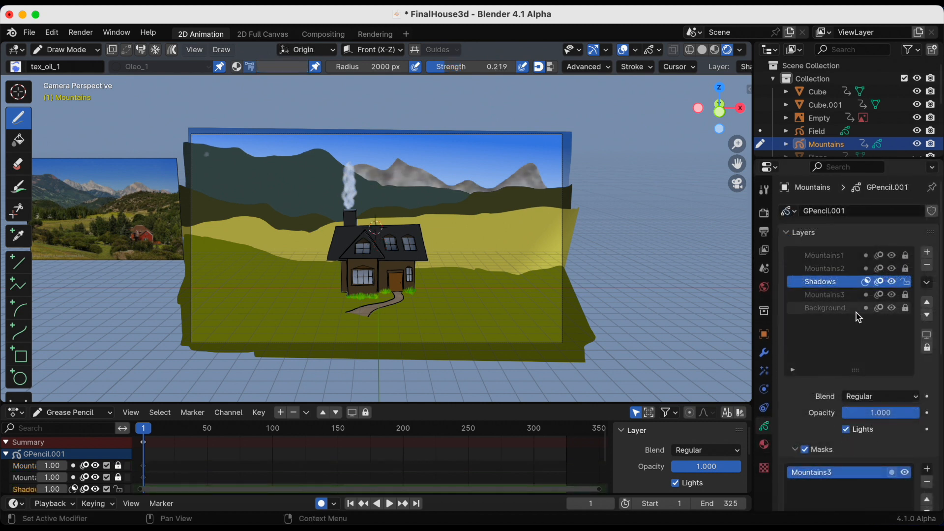
- Add a layer named Shadows2 above Mountains1, mask it with Mountains2, and save the file
click(834, 257)
click(927, 253)
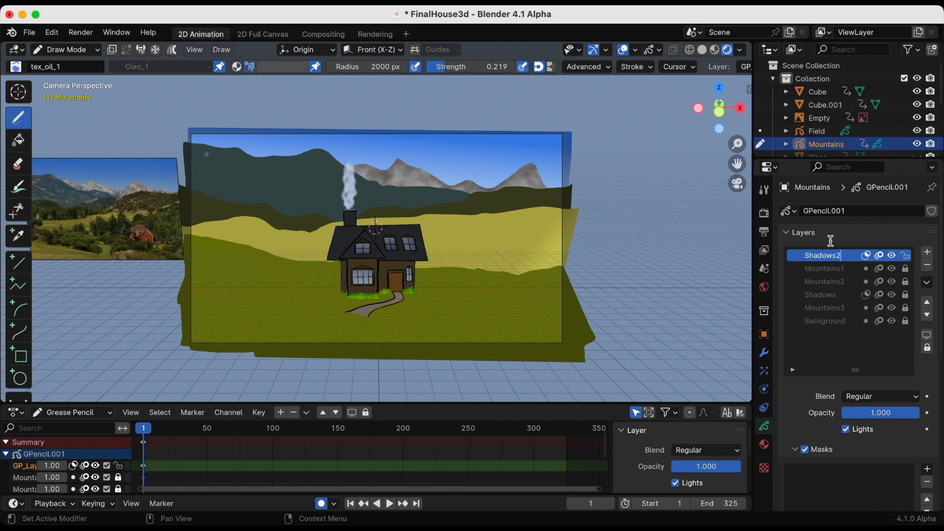
key(Return)
scroll(880, 485, down, 4)
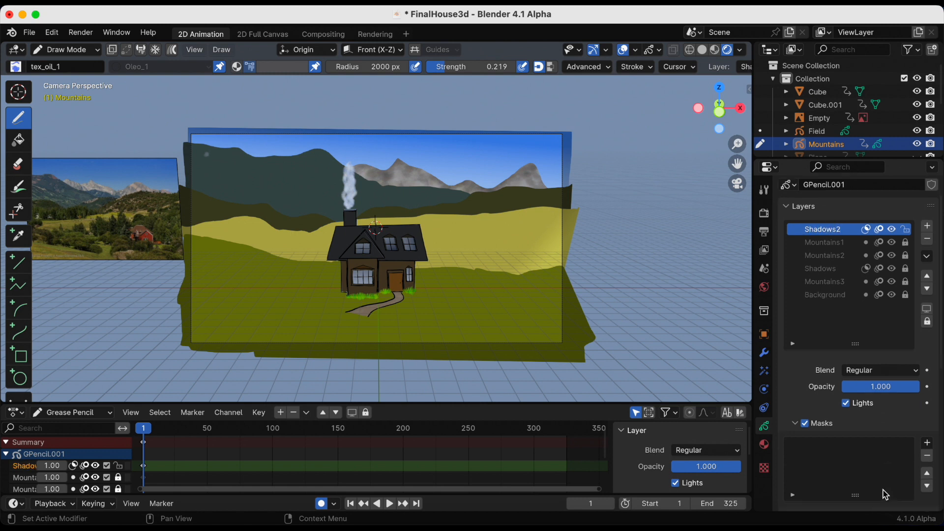
click(927, 390)
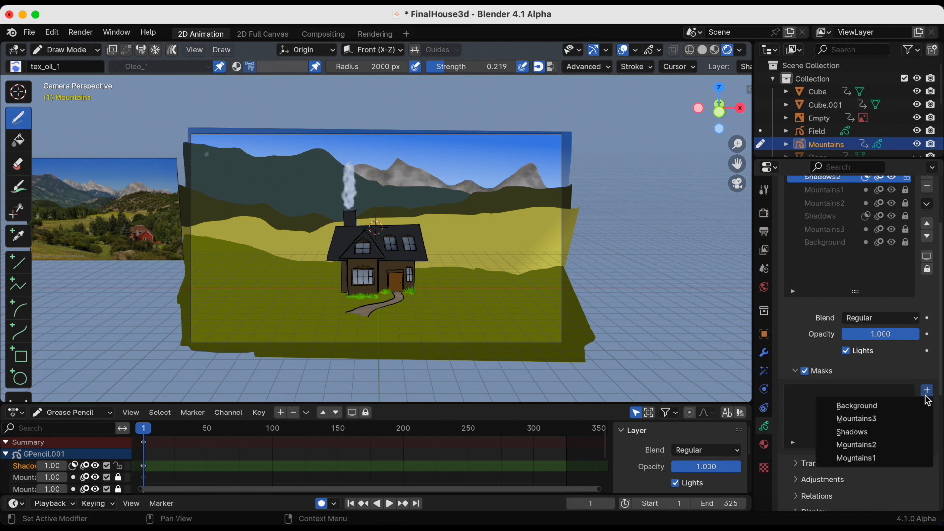
click(893, 445)
key(super+s)
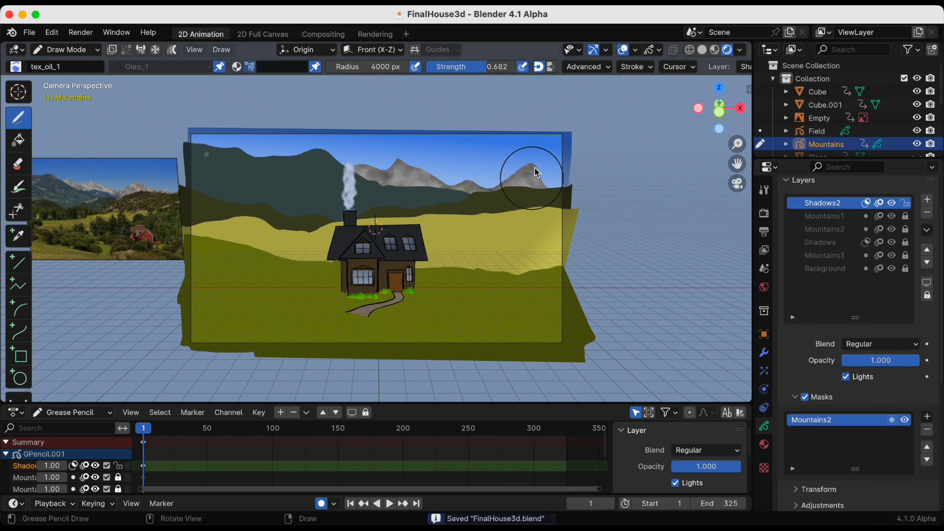
- Set the brush strength to 0.176 and paint dark mottled shadows across the teal mountains on Shadows2
drag(464, 68, 413, 72)
click(282, 202)
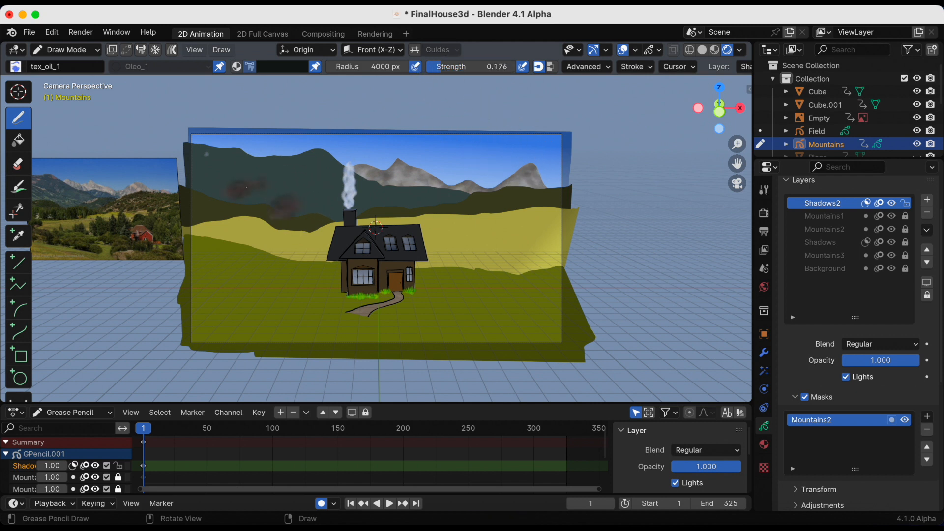
click(312, 172)
click(310, 155)
click(382, 194)
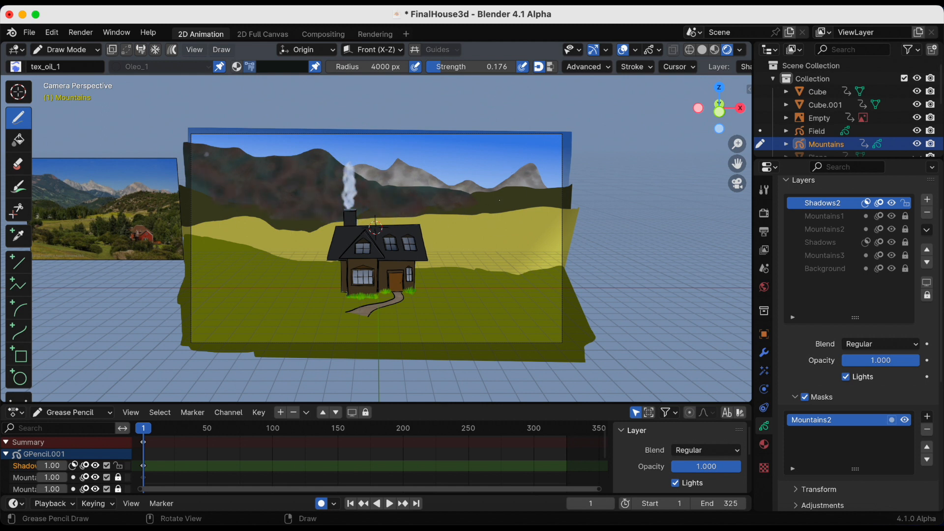
- Brighten the brush colour to a muted grey-brown and paint lighter patches over the shaded mountains
click(285, 67)
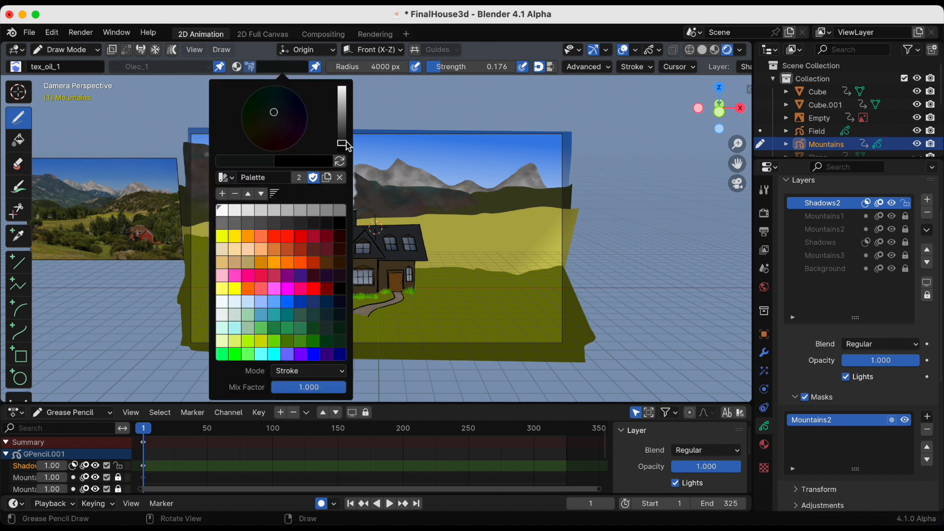
drag(344, 143, 342, 123)
mouse_move(357, 199)
mouse_down()
mouse_move(327, 167)
mouse_move(320, 184)
mouse_move(283, 179)
mouse_move(318, 185)
mouse_up()
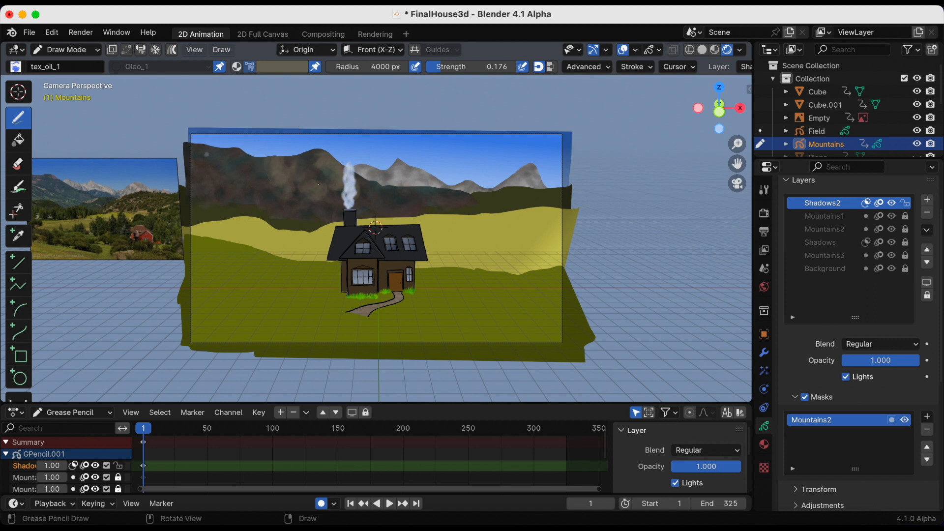
mouse_move(216, 166)
mouse_down()
mouse_move(243, 171)
mouse_move(215, 186)
mouse_move(233, 206)
mouse_move(268, 197)
mouse_move(307, 212)
mouse_move(339, 206)
mouse_move(369, 186)
mouse_up()
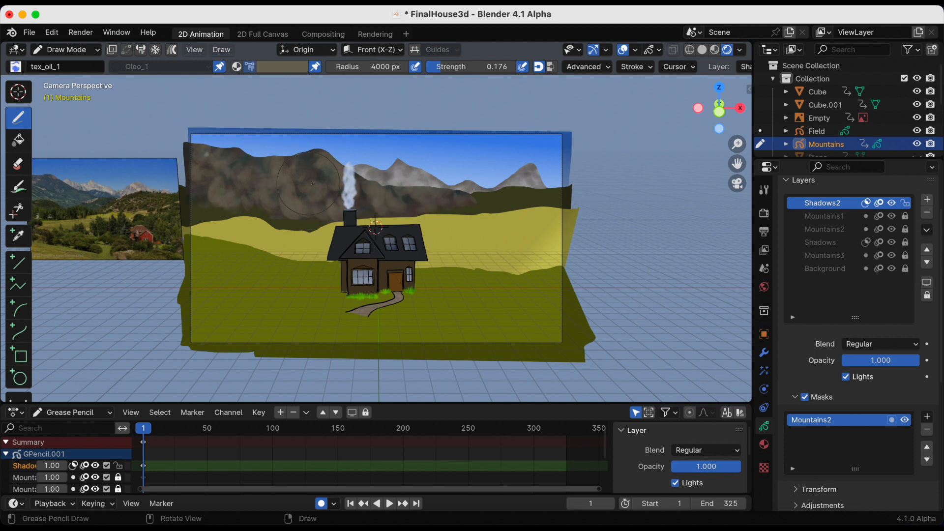
- In the Field object, add a colour layer above FieldFront, mask it with FieldFront, and save the file
click(817, 131)
click(831, 216)
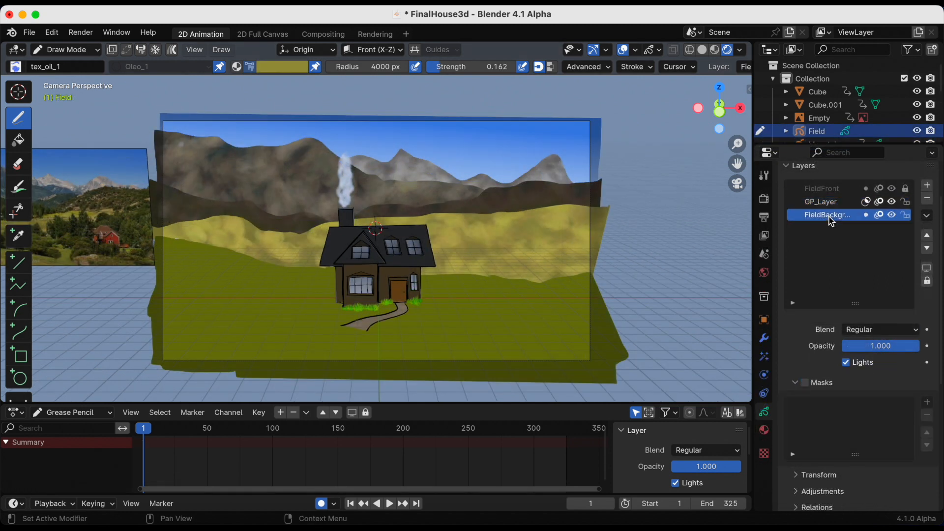
click(824, 204)
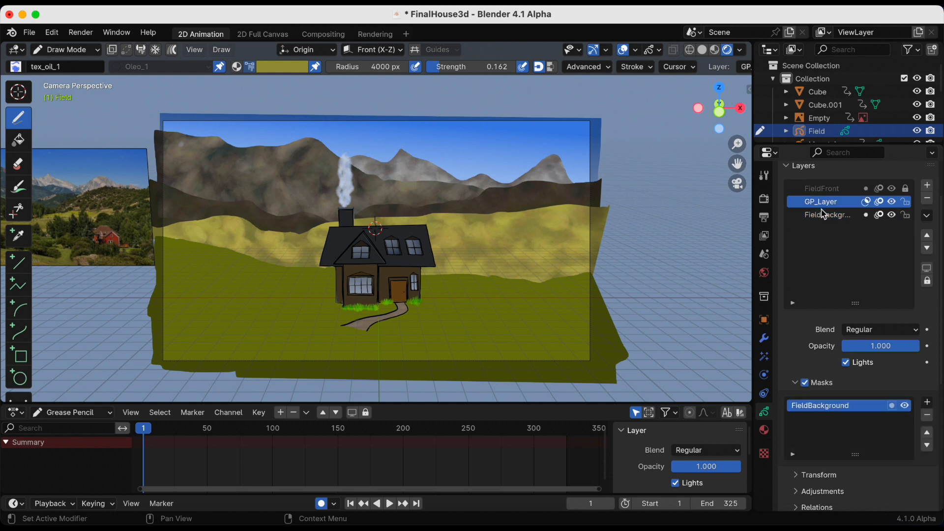
click(892, 203)
click(892, 204)
click(838, 191)
click(927, 185)
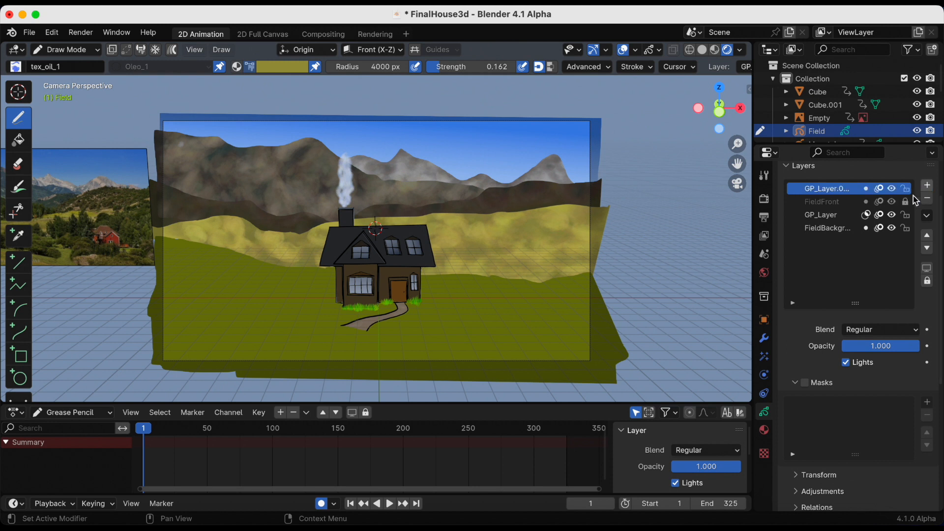
key(ctrl+s)
click(866, 190)
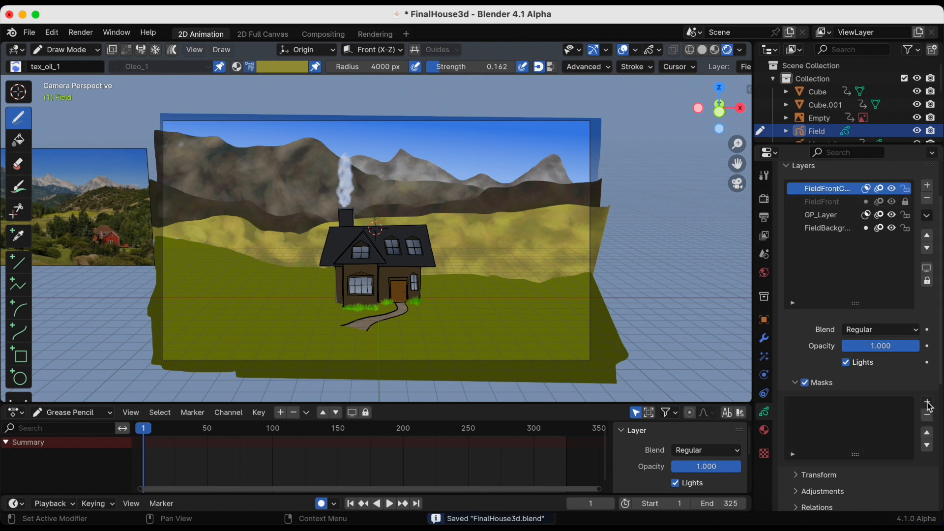
click(928, 402)
click(899, 446)
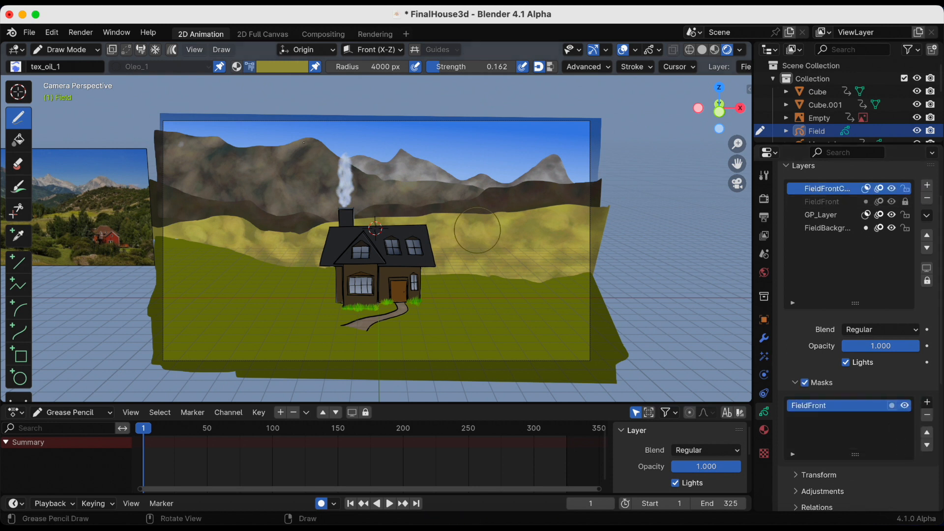
- Sample the brush colour from the reference photo and paint mottled olive and brown texture over the green foreground field
click(285, 68)
click(260, 161)
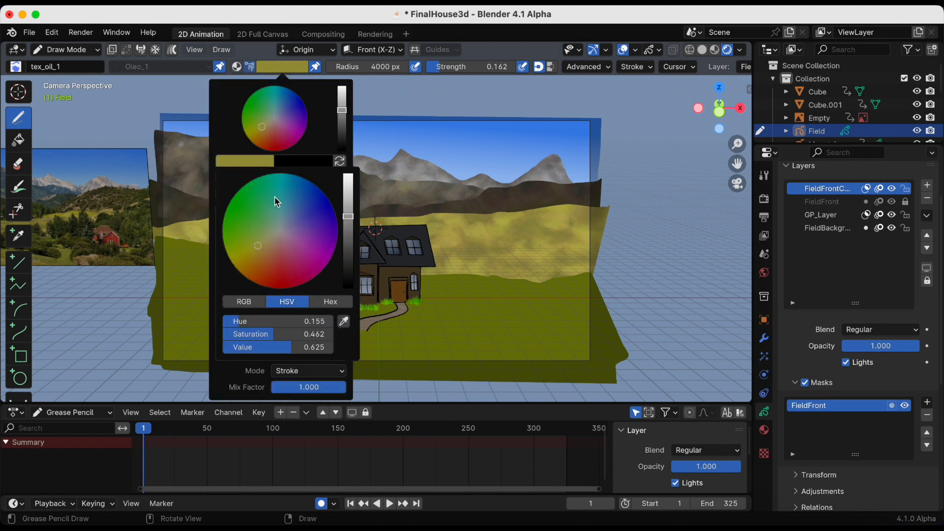
click(344, 322)
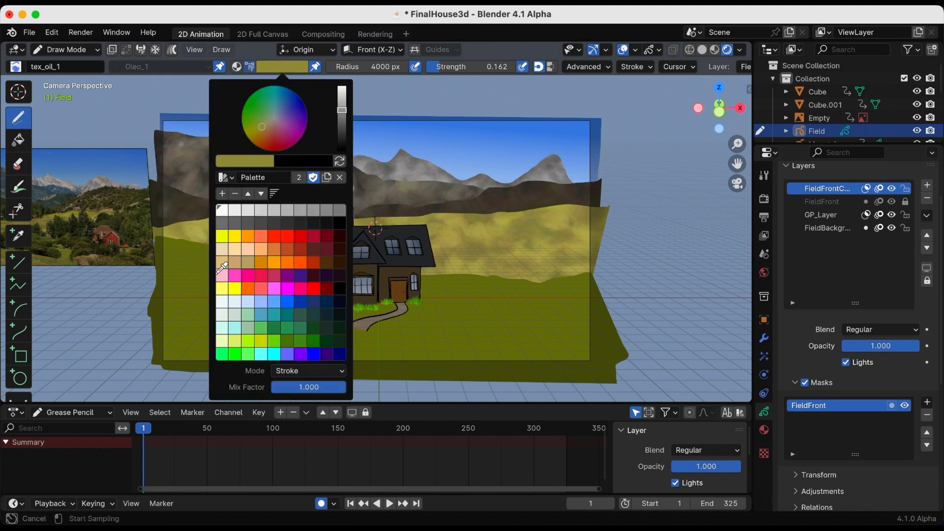
click(126, 259)
drag(738, 144, 784, 179)
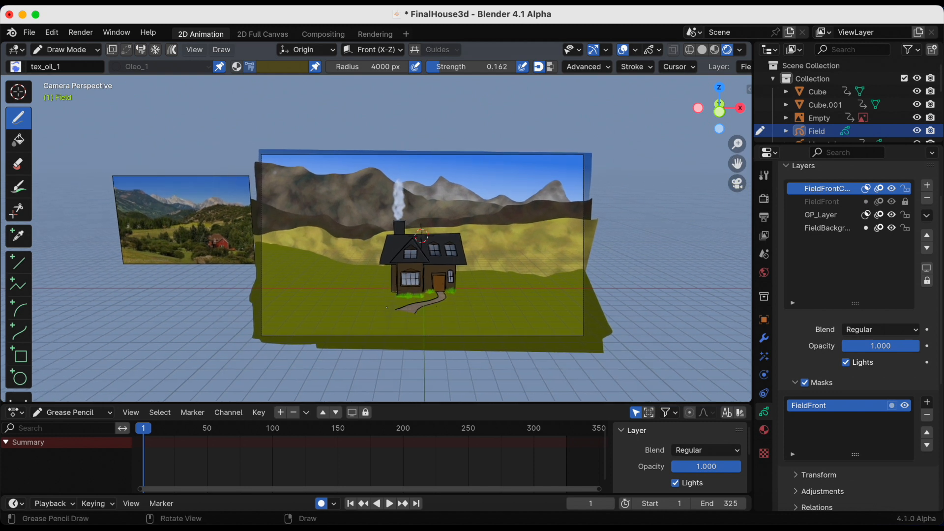
scroll(387, 307, up, 2)
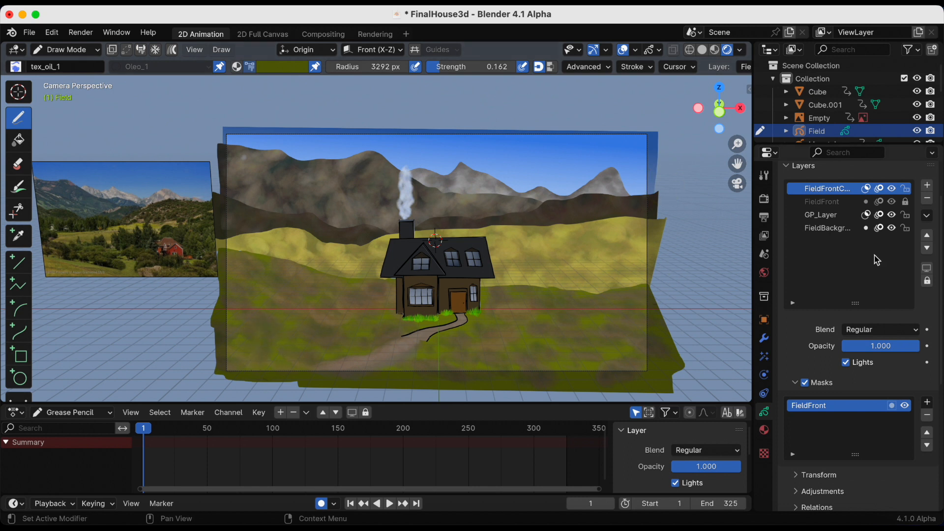
- Add a layer above the masked FieldFront colour layer, sample a dark green from the reference photo's trees, and brighten it slightly
click(927, 185)
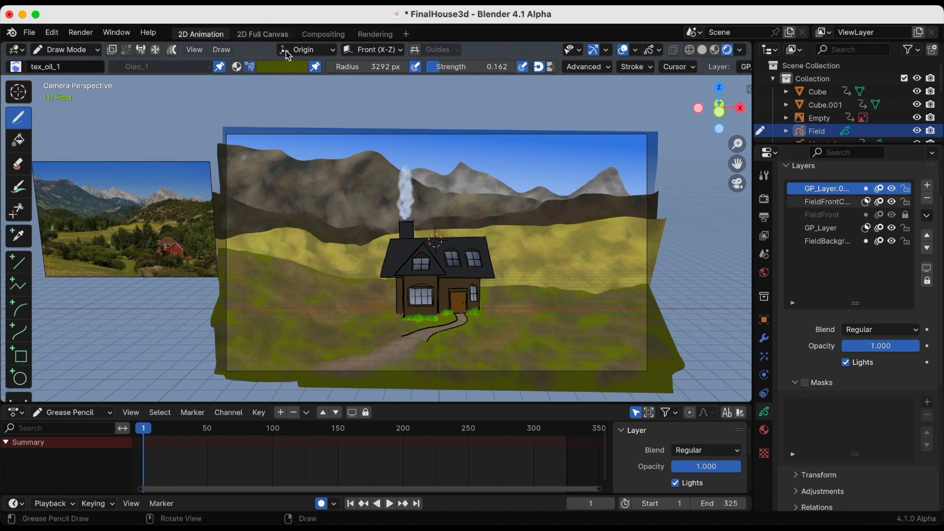
click(281, 66)
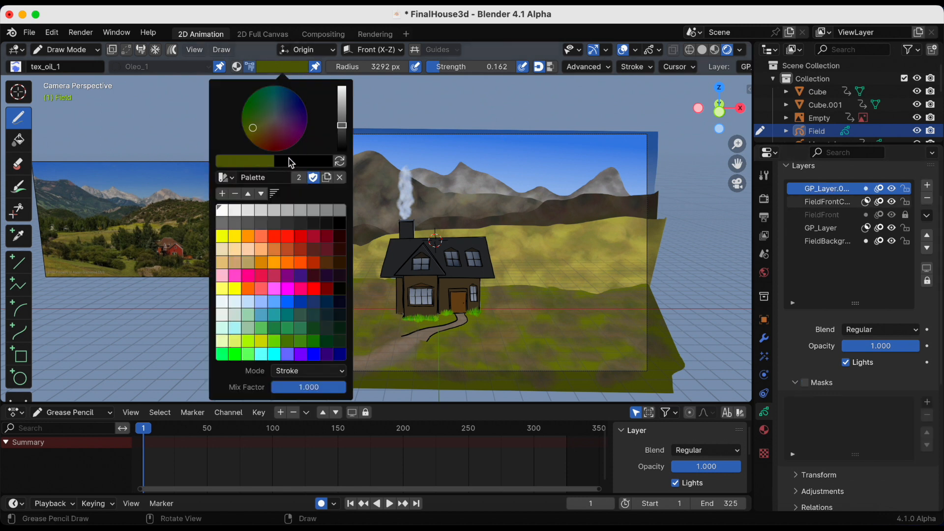
click(261, 162)
click(345, 323)
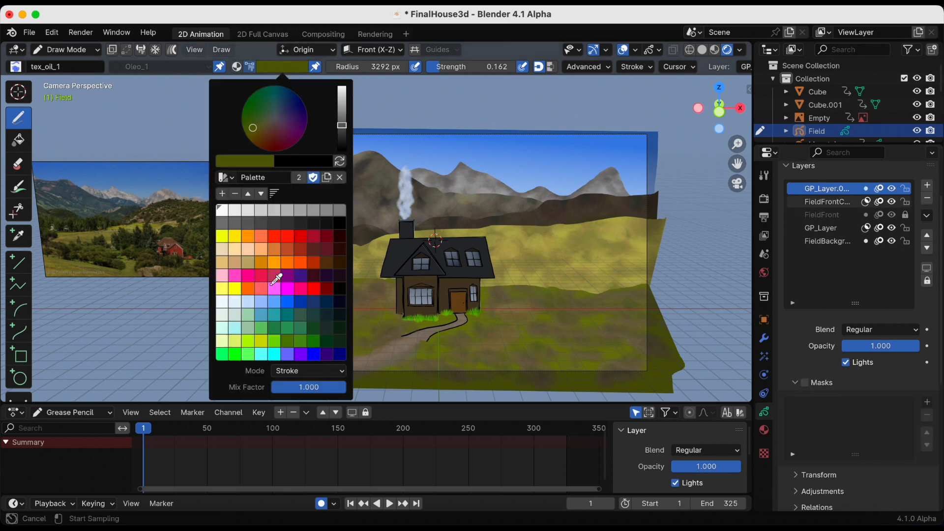
click(122, 258)
click(282, 66)
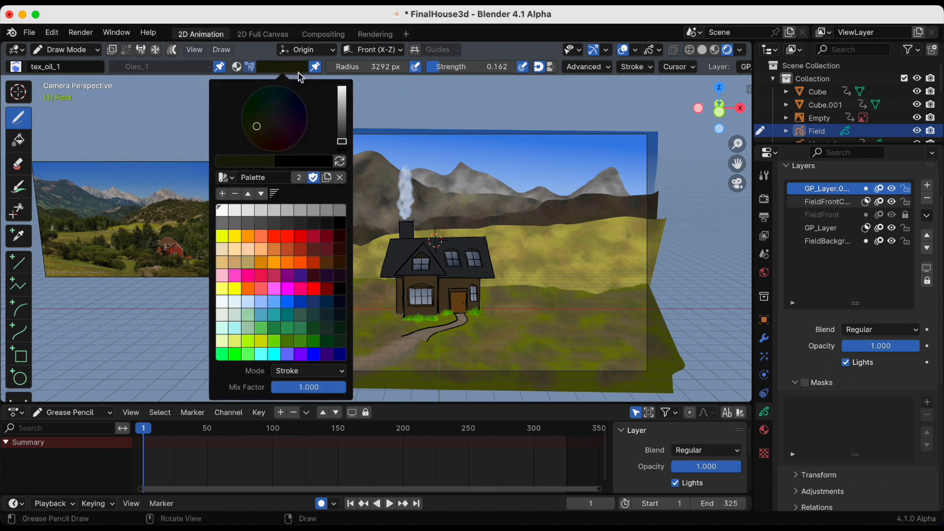
click(343, 138)
- Try a dark stroke beside the house at strength 0.624 and radius 2172 px, undo it, and save the file
drag(491, 67, 527, 66)
drag(381, 68, 363, 68)
drag(389, 305, 384, 297)
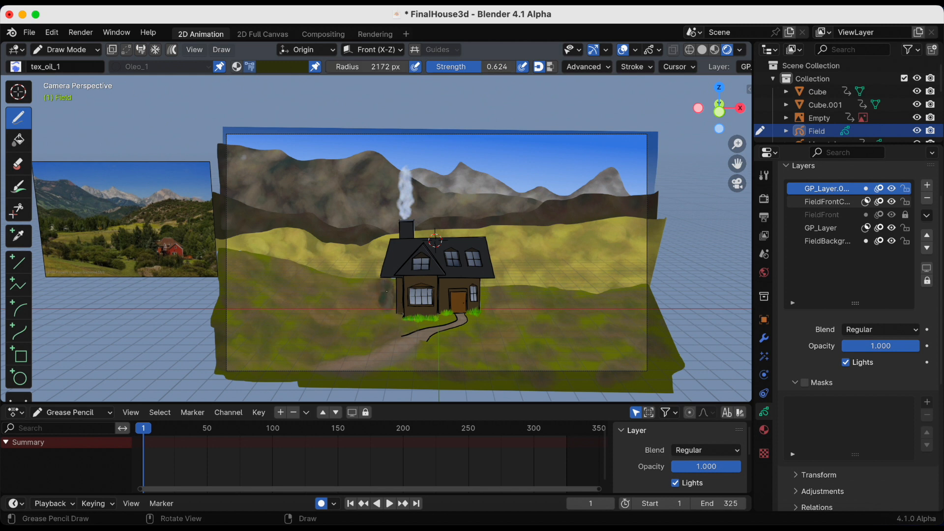
key(ctrl+z)
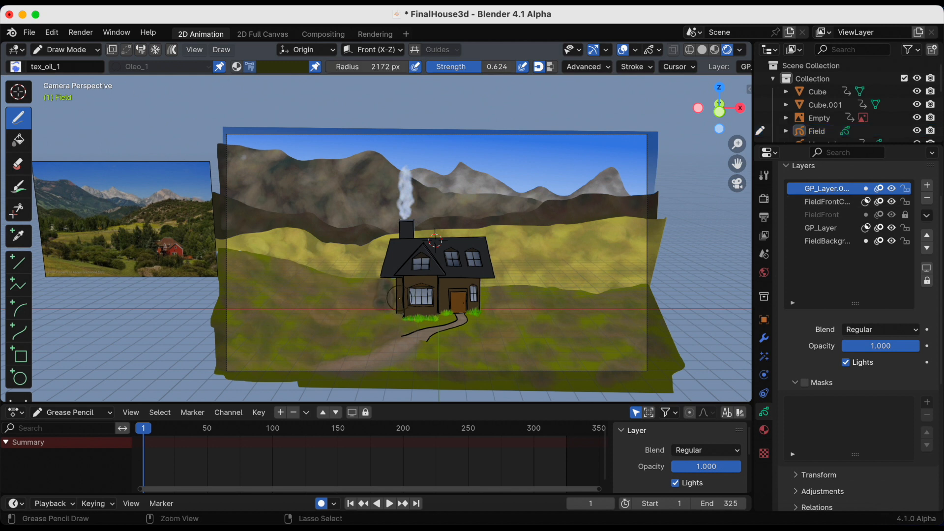
key(ctrl+z)
key(ctrl+s)
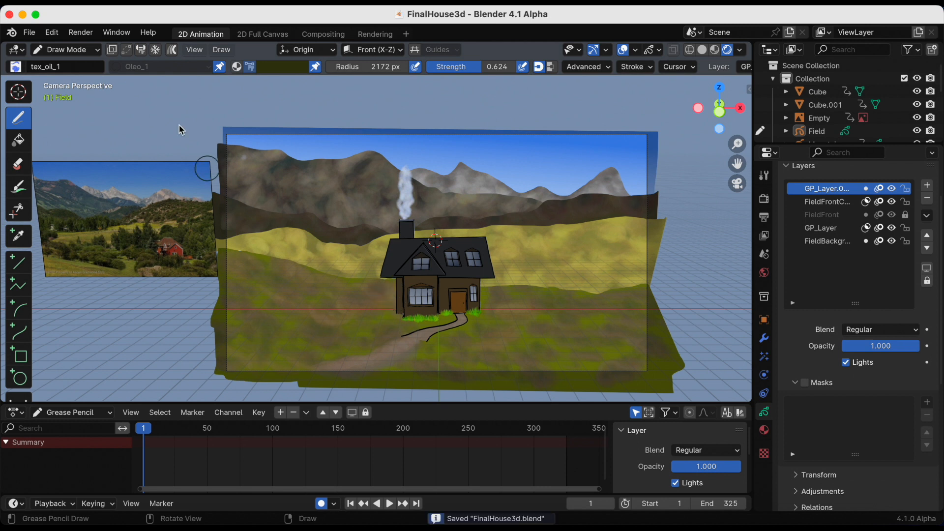
- Switch to the tex_oil_2 brush, sample a dark green from the reference photo, set the radius to 500 px, and save the file
click(16, 66)
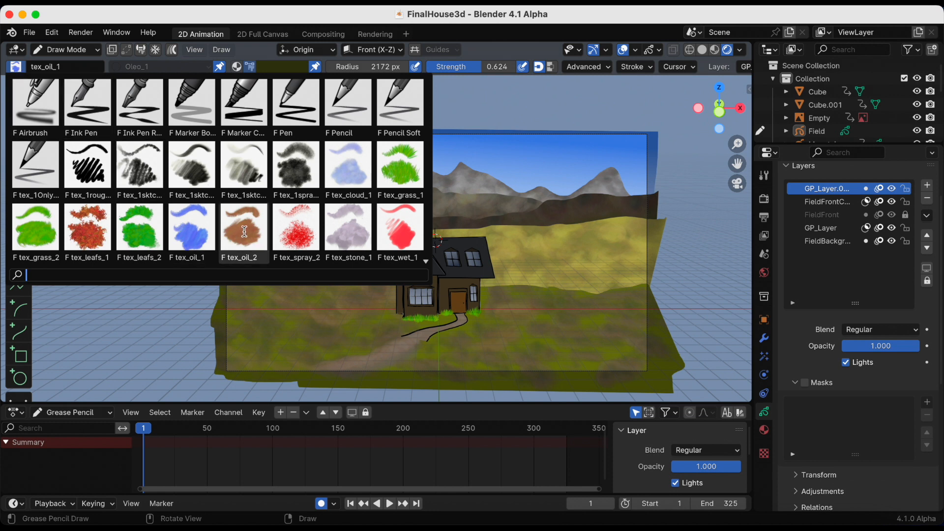
click(244, 229)
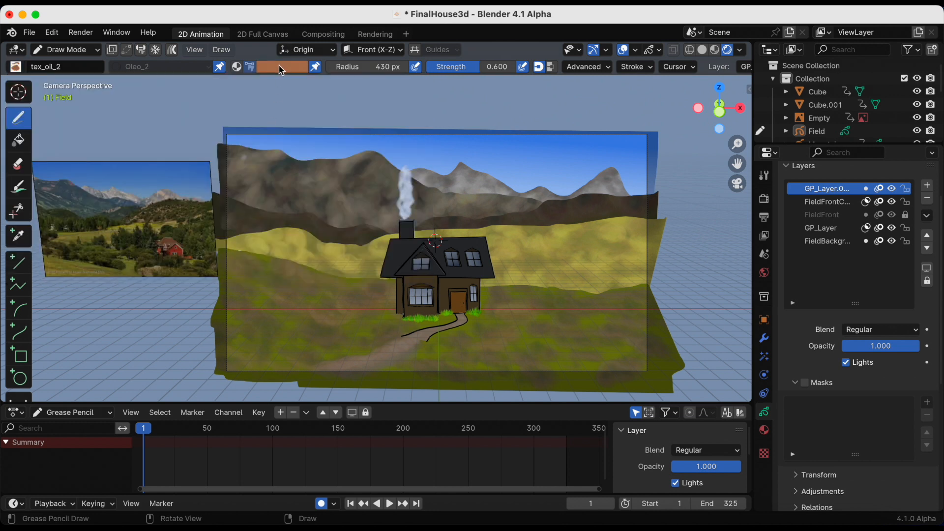
click(283, 66)
click(248, 167)
click(344, 323)
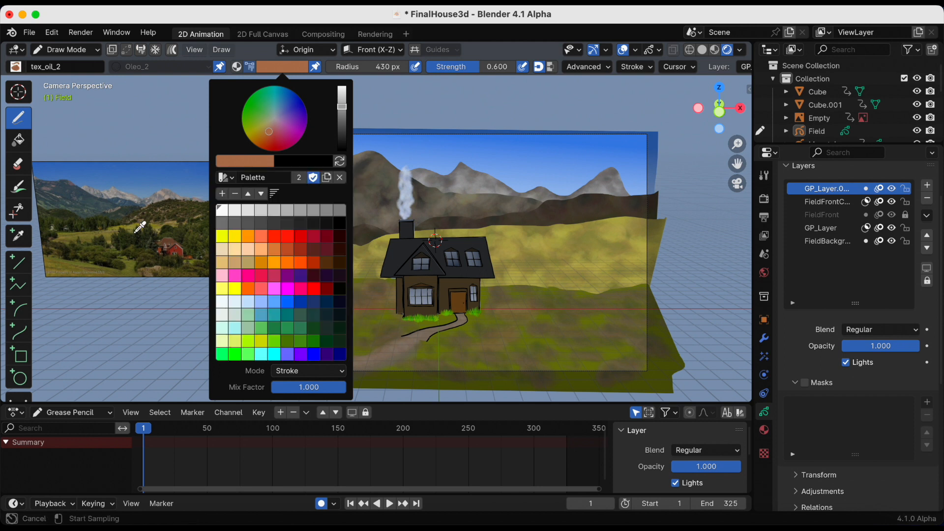
click(132, 232)
click(376, 67)
text(500)
key(Return)
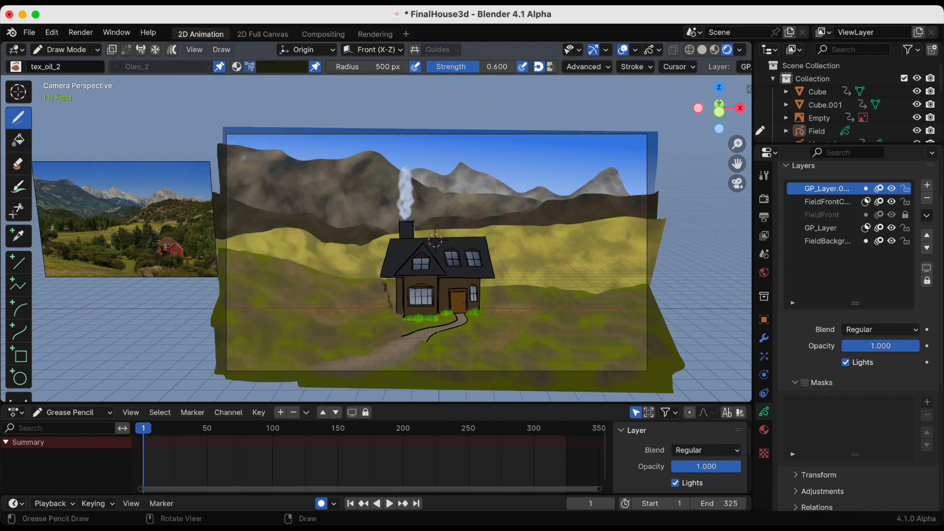
key(super+s)
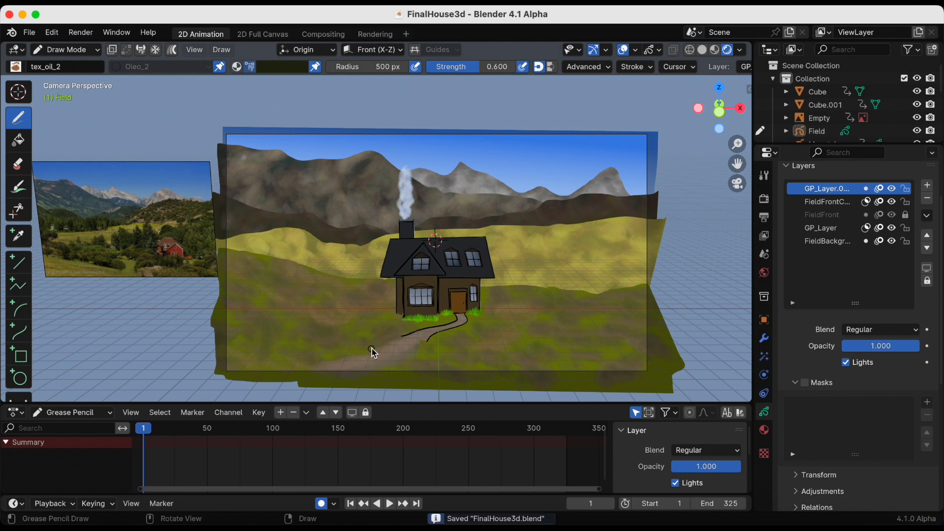
- Set the brush strength to 0.687 and radius to 3500 px, and paint dark trees and shrubs across the fields behind the house
drag(477, 75, 484, 75)
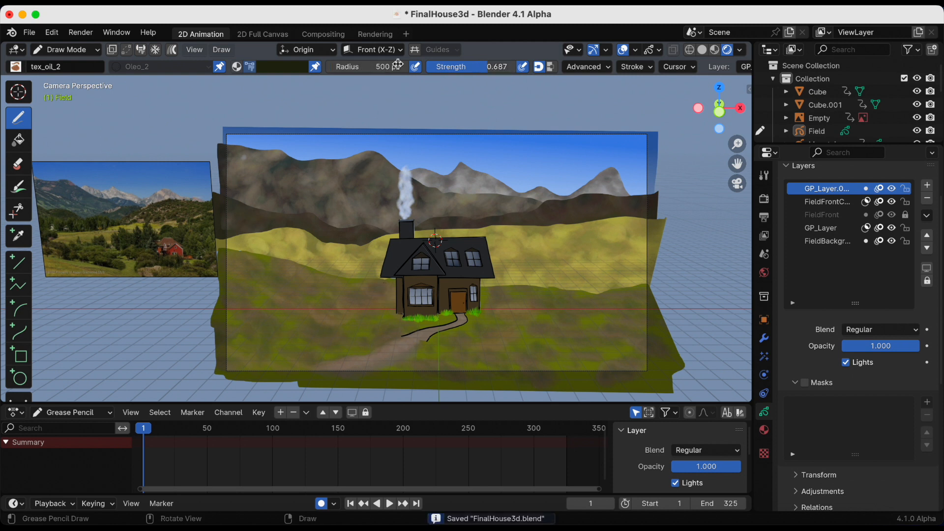
click(376, 67)
text(3500)
key(Return)
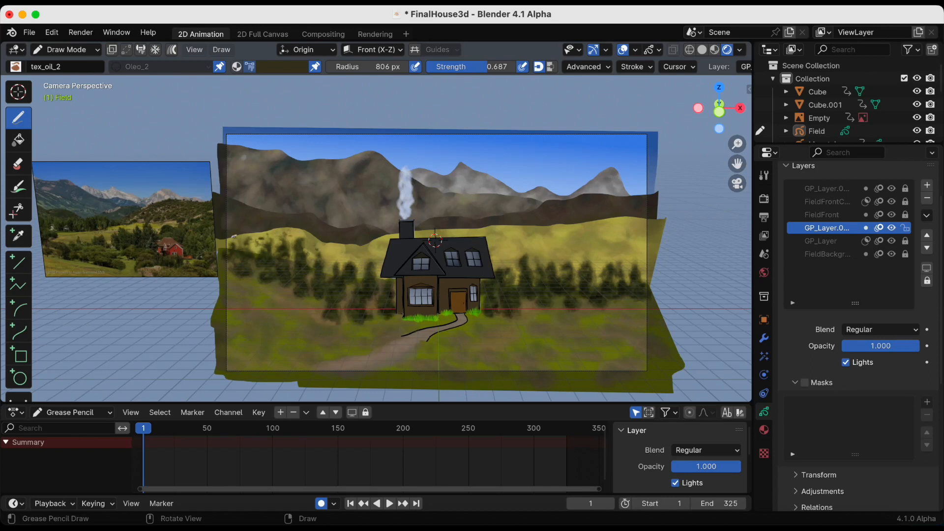
key(ctrl)
key(ctrl+s)
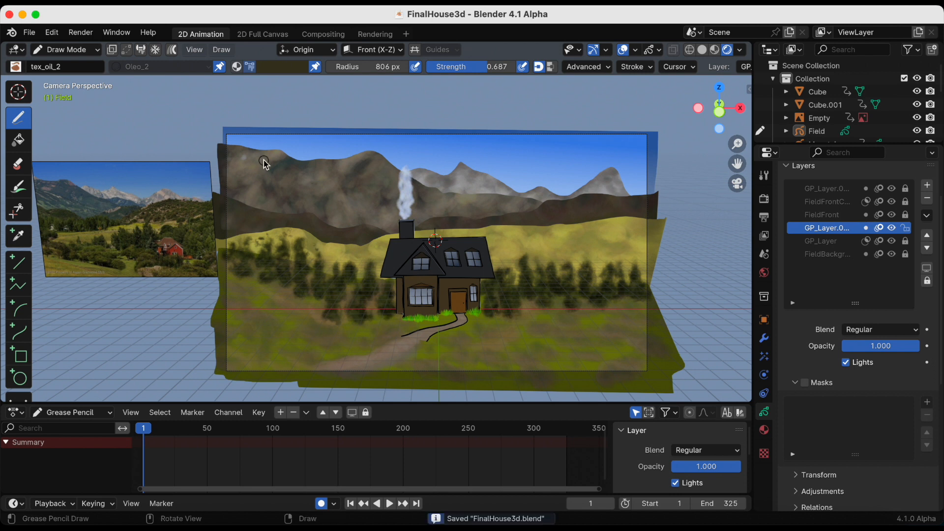
click(256, 237)
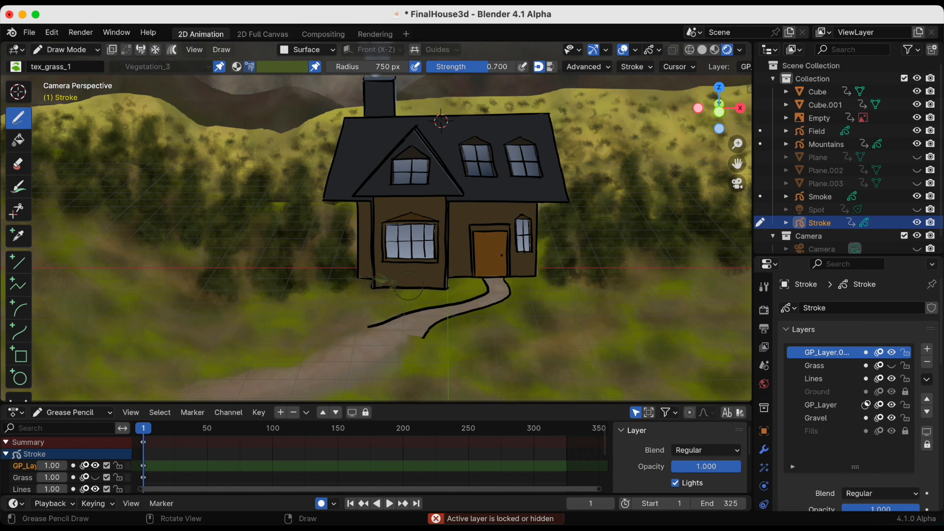
- Try a tex_grass_1 stroke along the house's front base at radius 750 px, undo it, and save the file
drag(415, 289, 452, 286)
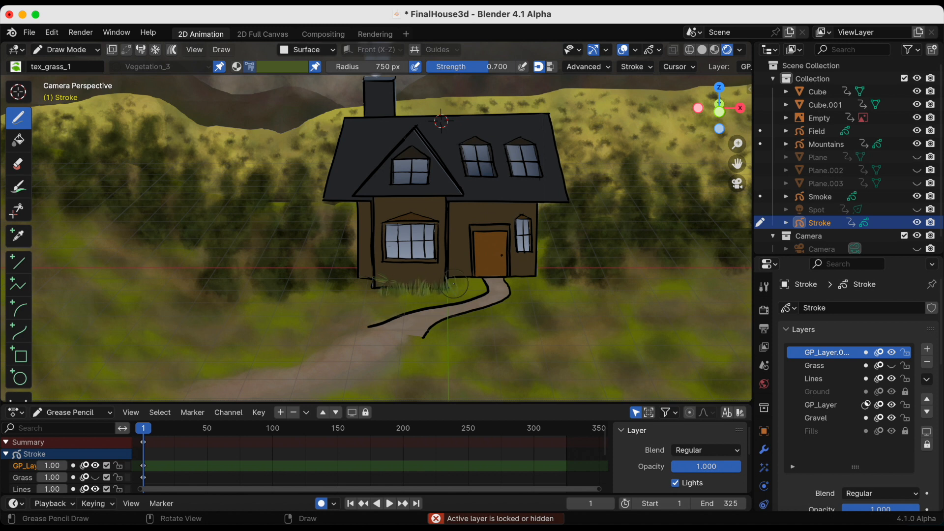
key(ctrl+z)
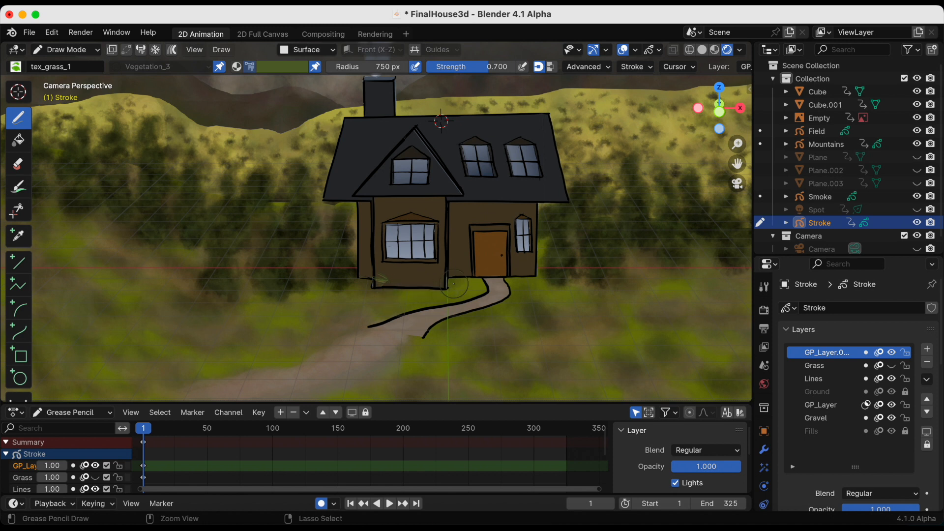
key(ctrl+s)
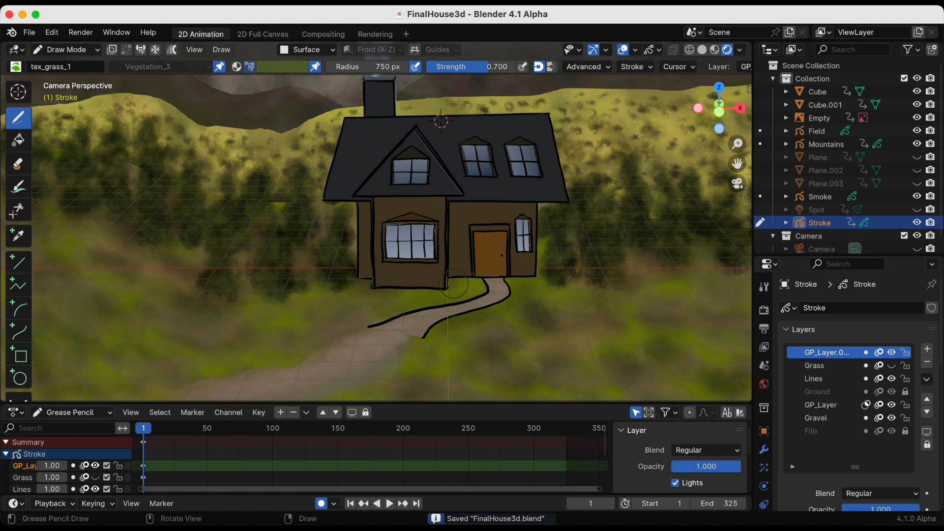
- Paint grass tufts at the house's outer corners, beside the door, and along the base of its front wall
drag(358, 273, 370, 283)
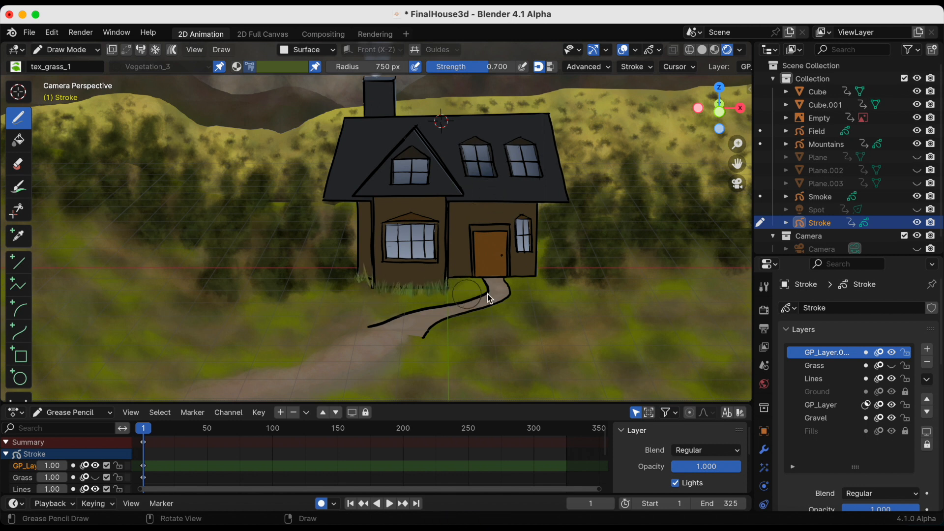
key(ctrl+z)
key(ctrl+s)
drag(511, 276, 545, 278)
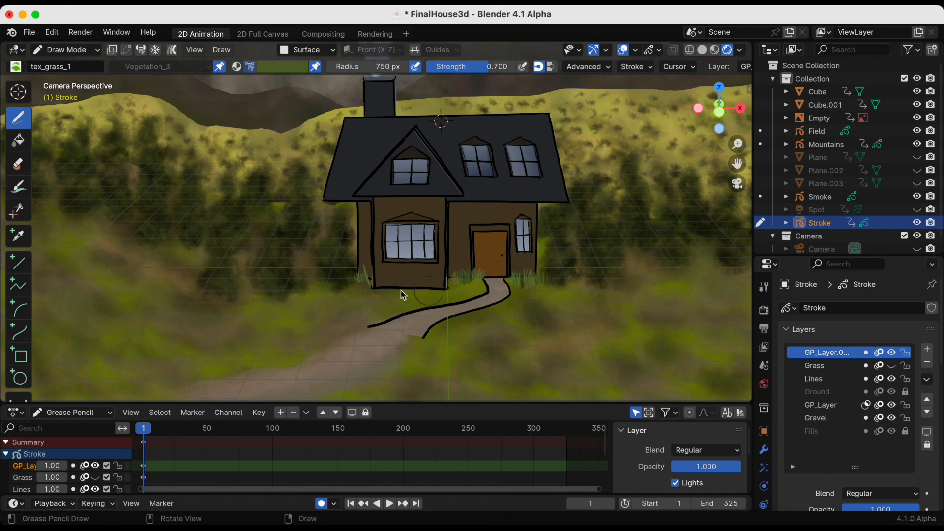
drag(374, 285, 445, 288)
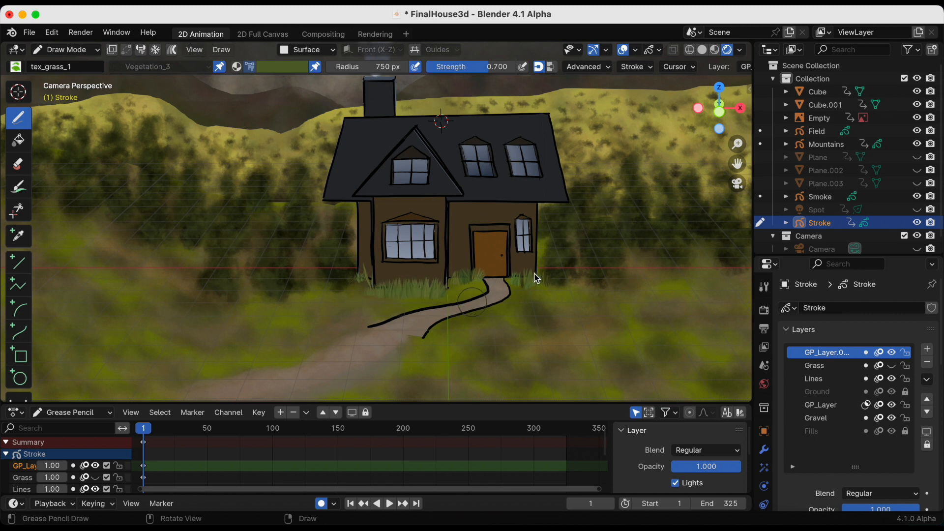
- Save the file and paint olive grass tufts along both edges of the gravel path
drag(737, 144, 734, 213)
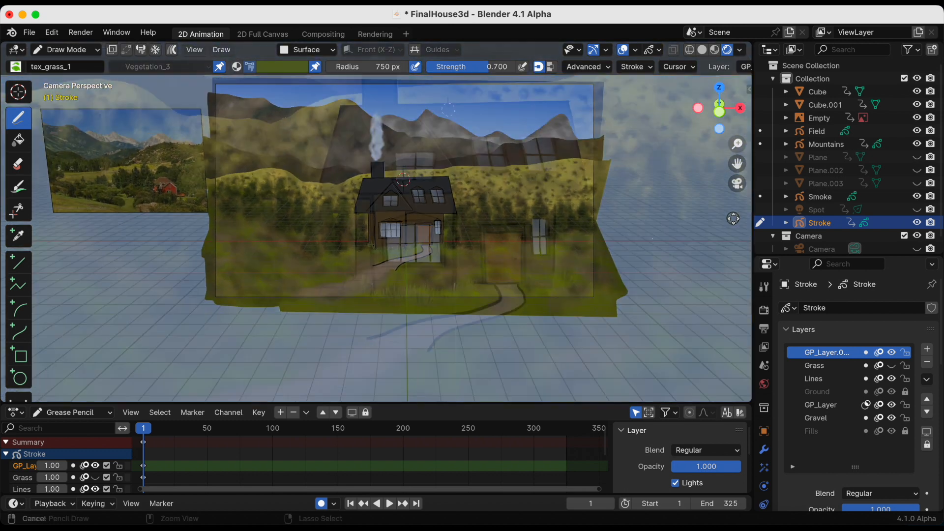
key(super+s)
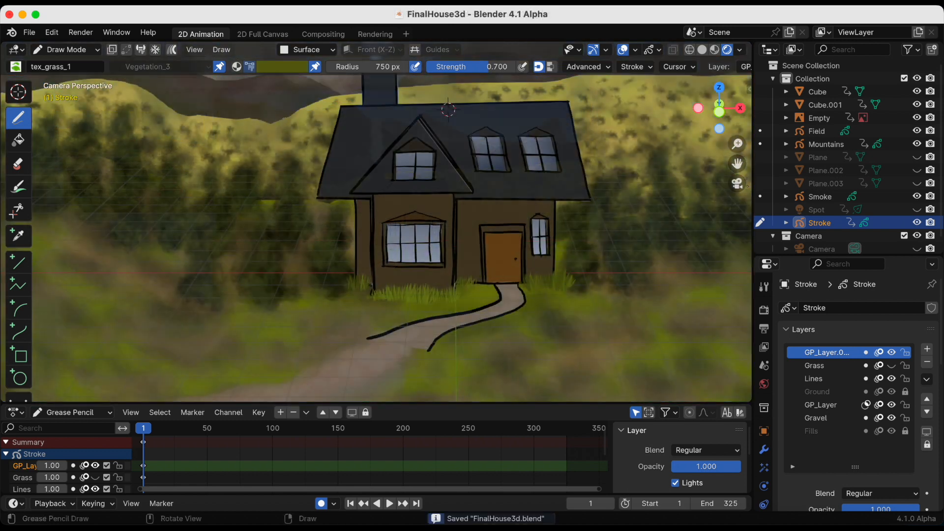
drag(738, 179, 732, 206)
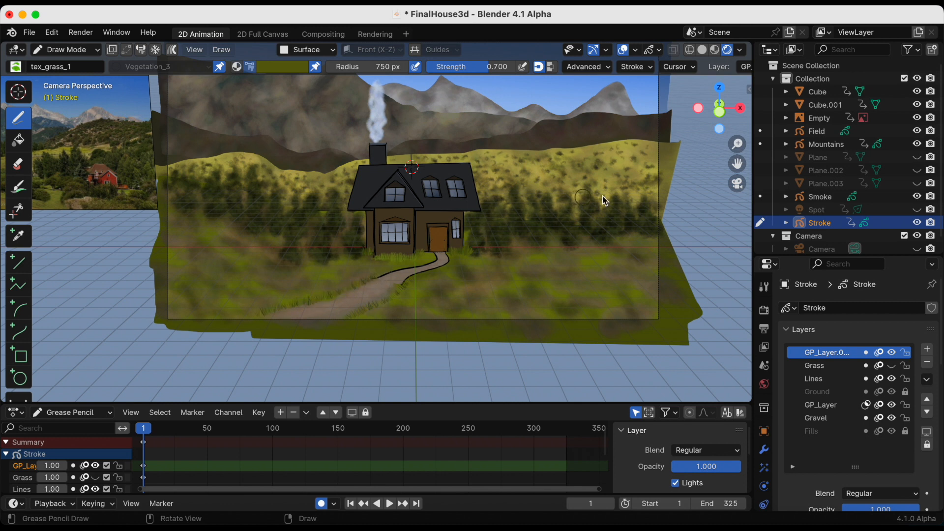
drag(735, 145, 669, 146)
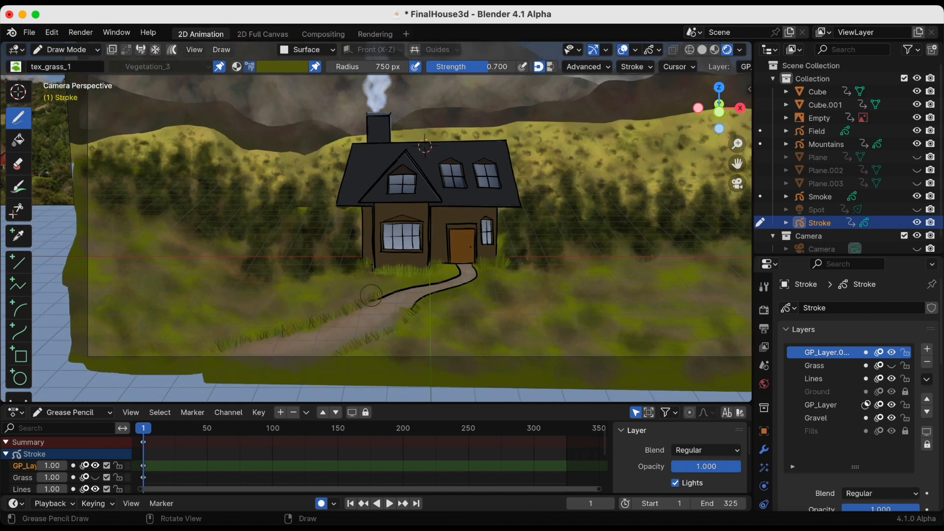
- Check the Lines layer by toggling its visibility, hide the Ground layer, and remove the old Grass layer from the Stroke object
click(891, 379)
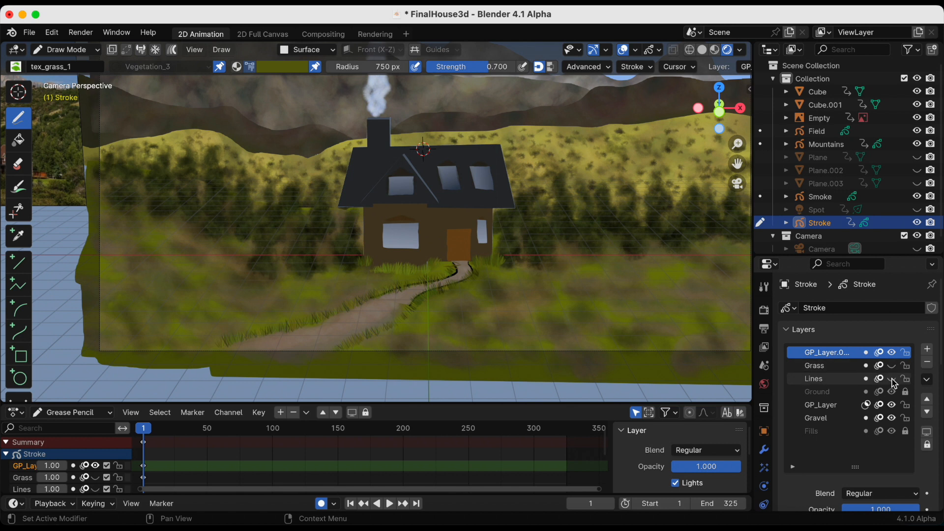
click(892, 379)
click(892, 393)
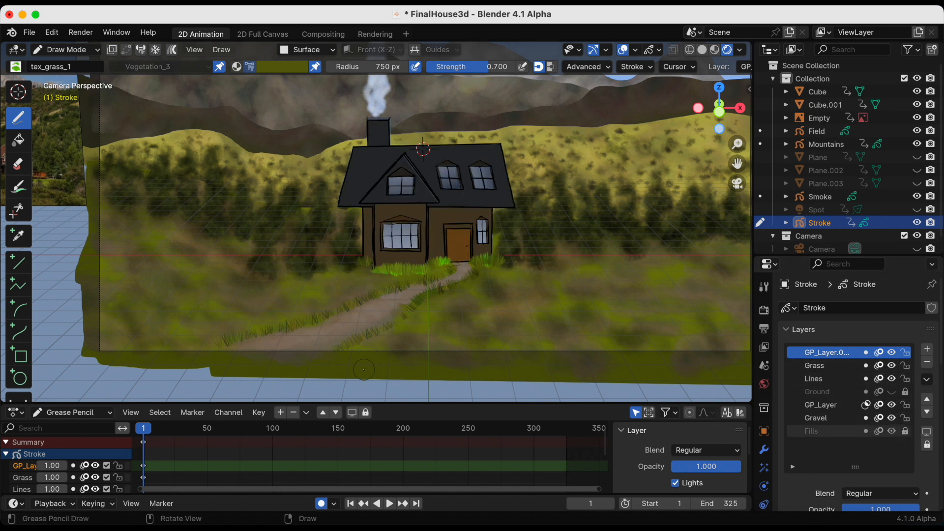
click(892, 366)
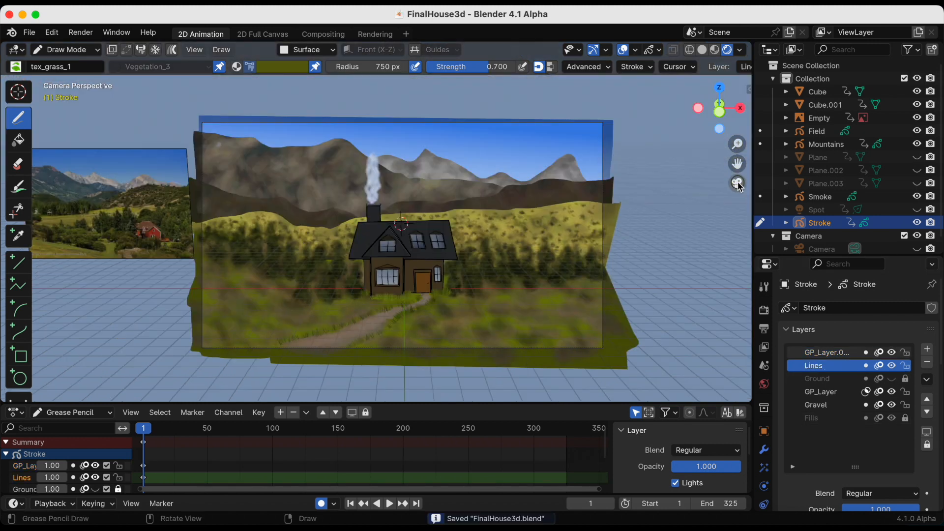
- Examine the depth of the layered landscape from several angles, return to the camera view, and save the file
drag(722, 147, 753, 55)
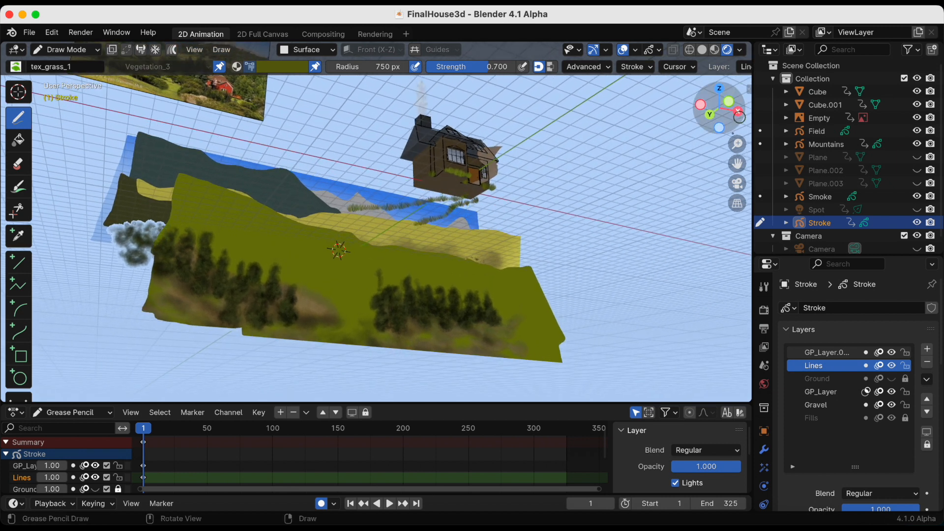
mouse_move(737, 144)
mouse_down()
mouse_move(756, 101)
mouse_move(713, 110)
mouse_move(700, 142)
mouse_move(678, 157)
mouse_move(685, 169)
mouse_up()
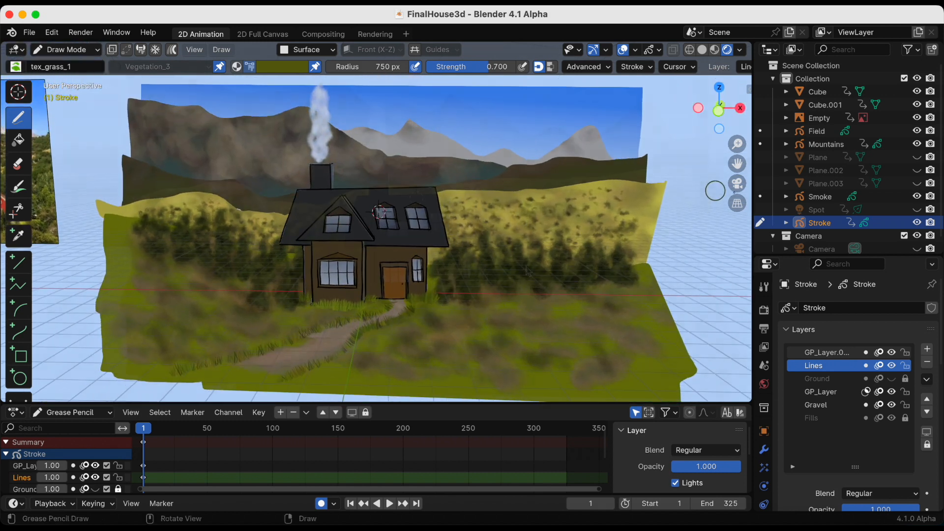
click(737, 184)
key(super+s)
- Set the drawing plane to Top (X-Y) and paint more grass along the path from the foreground up to the house
click(396, 49)
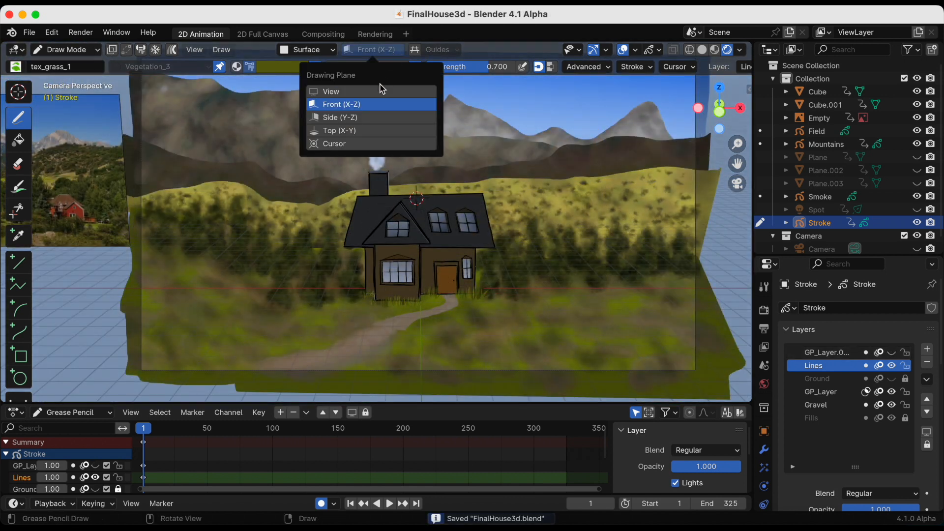
click(366, 133)
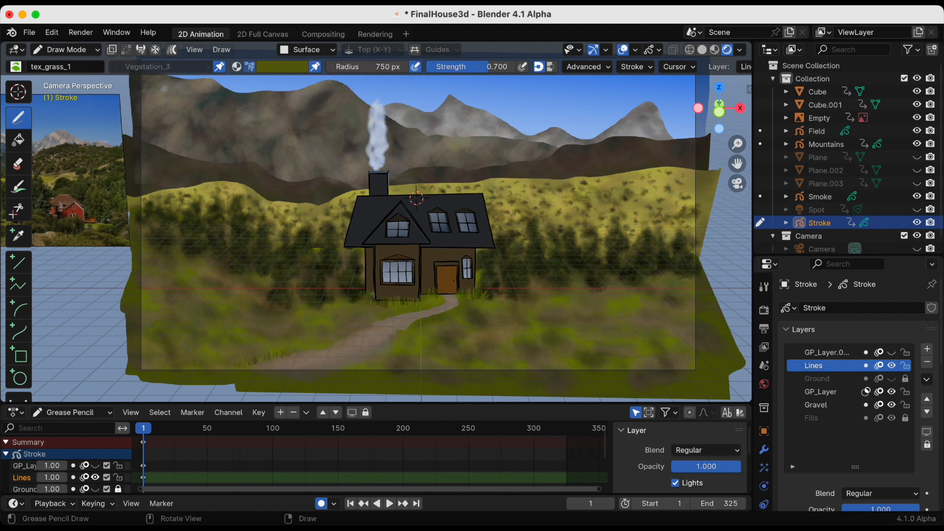
drag(370, 326, 446, 297)
drag(459, 301, 432, 321)
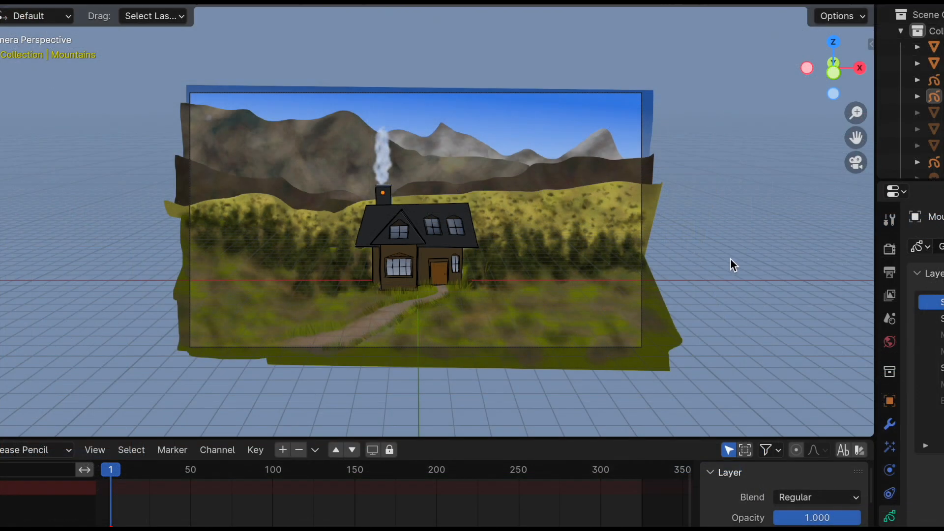
scroll(731, 258, down, 1)
scroll(731, 258, up, 1)
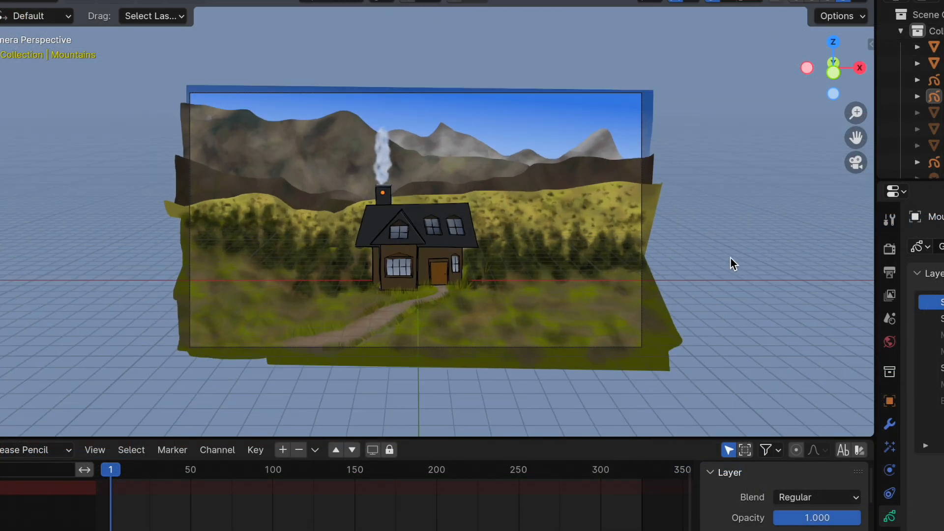
- Examine the spacing of the mountain, field and ground layers from outside the camera, and return to the camera view
scroll(731, 258, up, 1)
middle_drag(806, 202, 787, 235)
scroll(749, 260, down, 4)
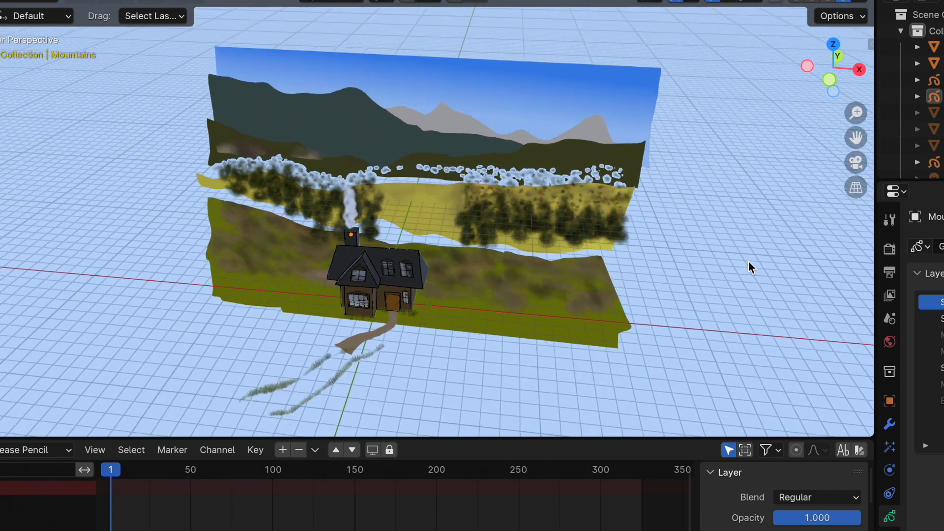
middle_drag(697, 284, 818, 229)
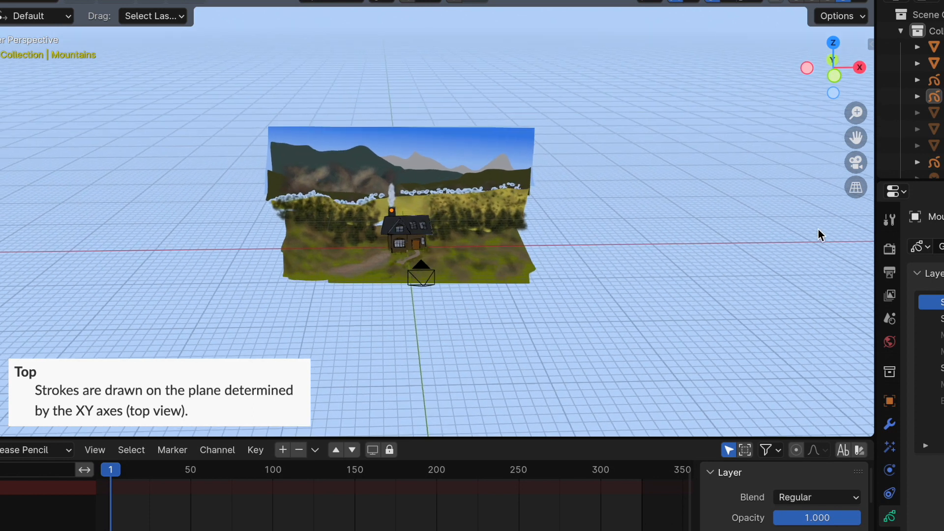
click(852, 165)
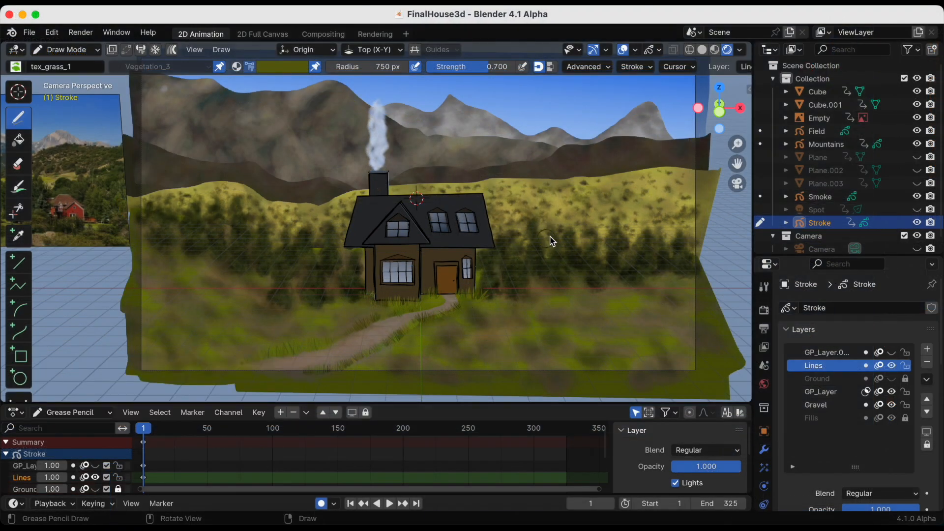
- Save the file, check the grass along the path from an angle, and save again from the camera view
key(super+s)
click(737, 183)
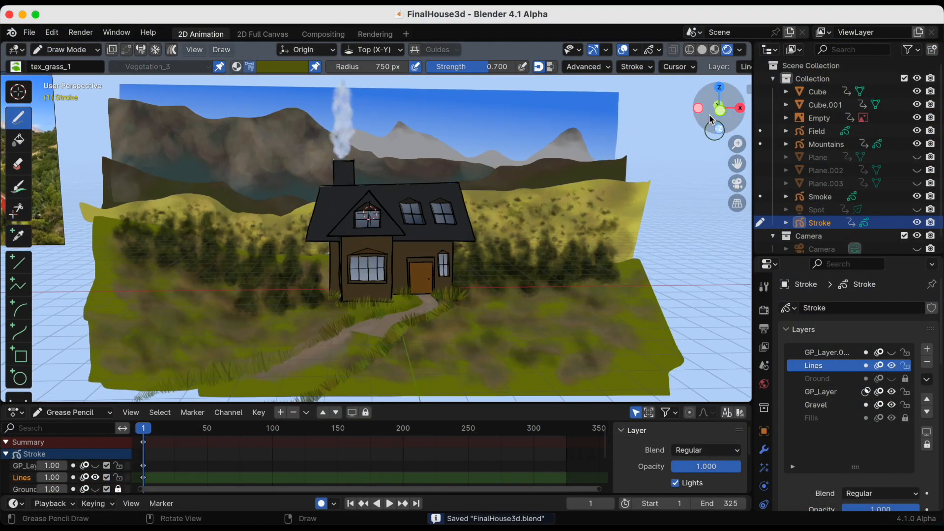
mouse_move(711, 119)
mouse_down()
mouse_move(765, 96)
mouse_move(698, 113)
mouse_up()
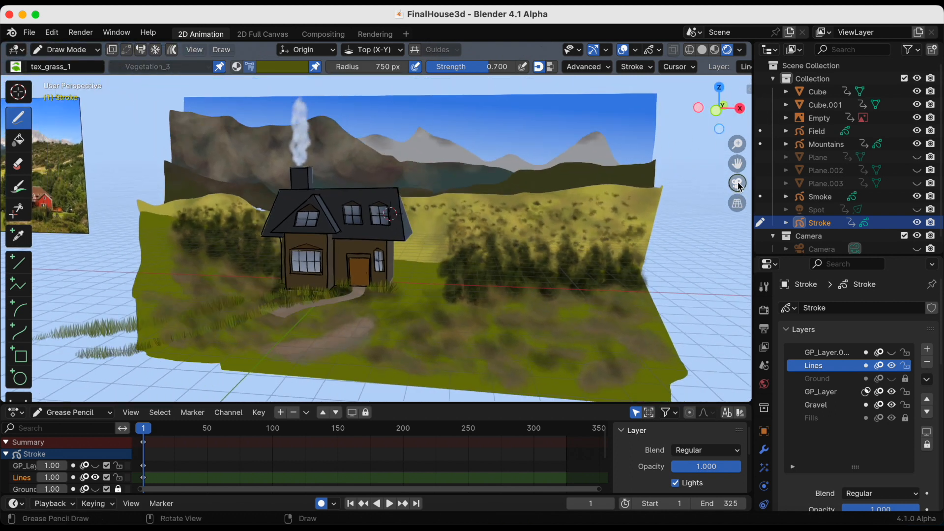
click(738, 184)
drag(738, 144, 743, 181)
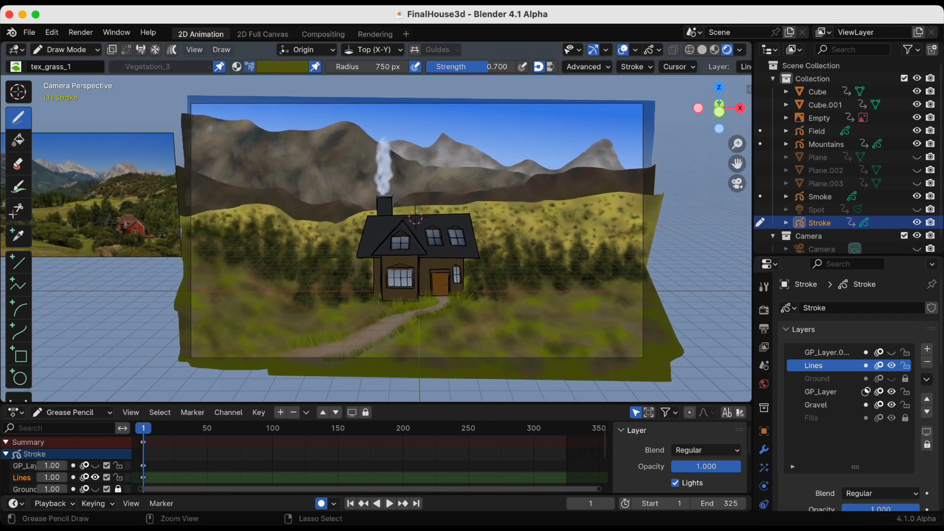
key(super+s)
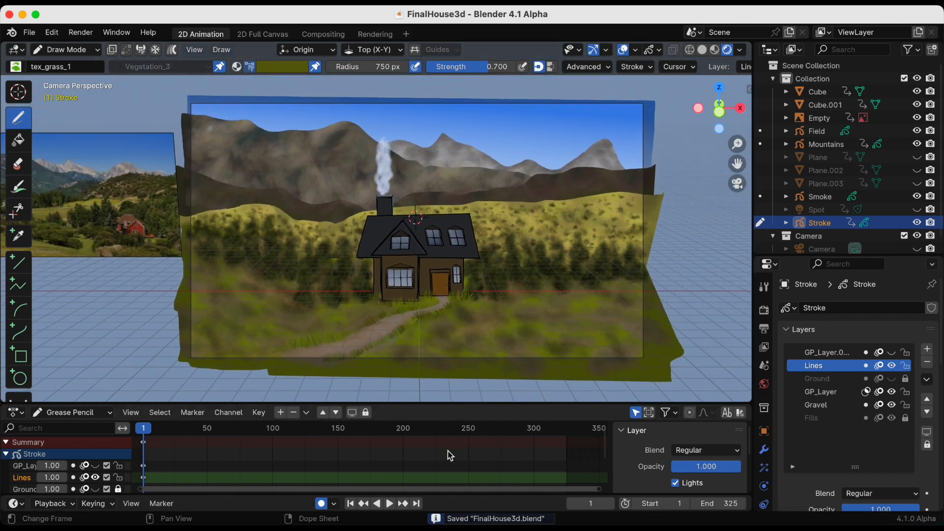
- Play the animation to review the chimney smoke, rewind to frame 1, and play the scene again
click(390, 503)
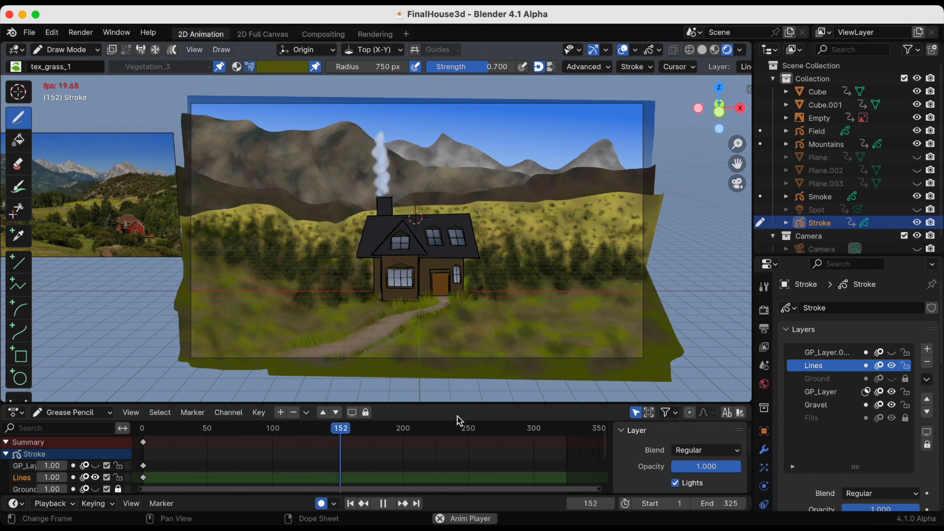
click(383, 503)
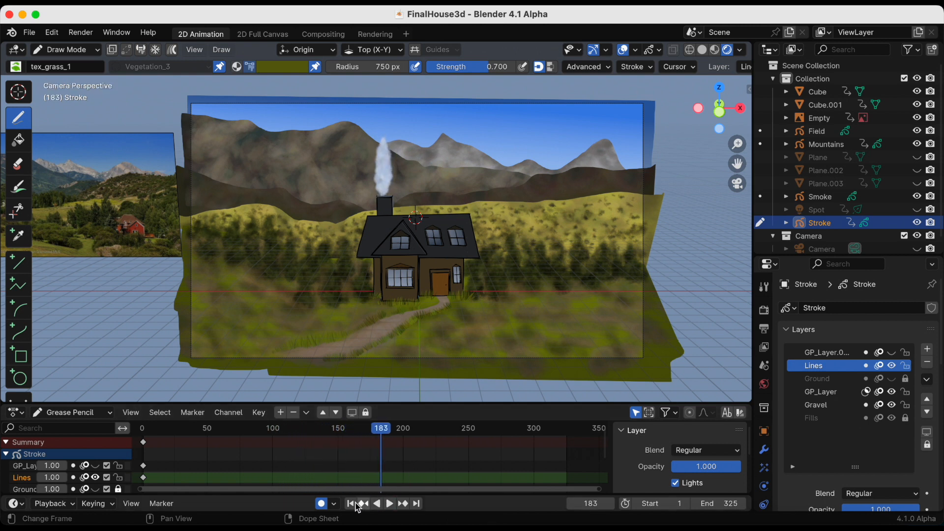
click(350, 503)
click(637, 50)
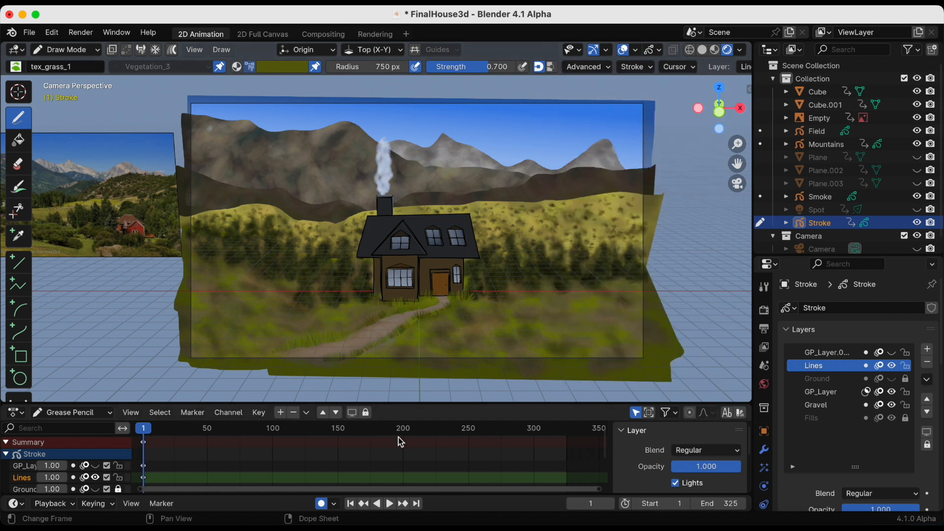
click(389, 503)
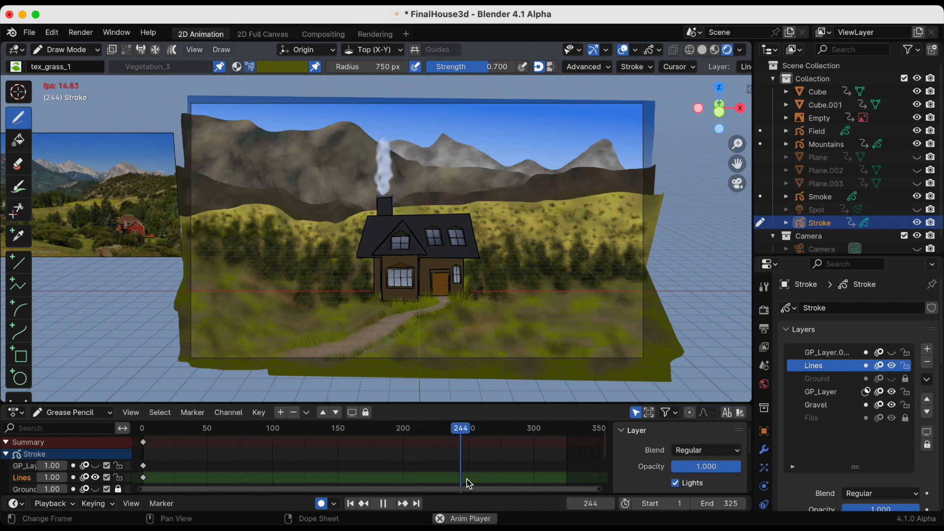
key(space)
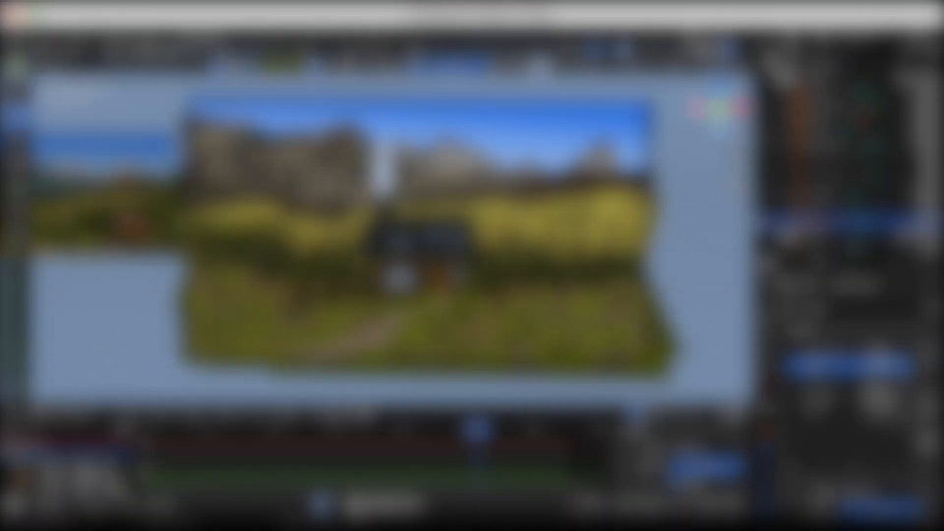